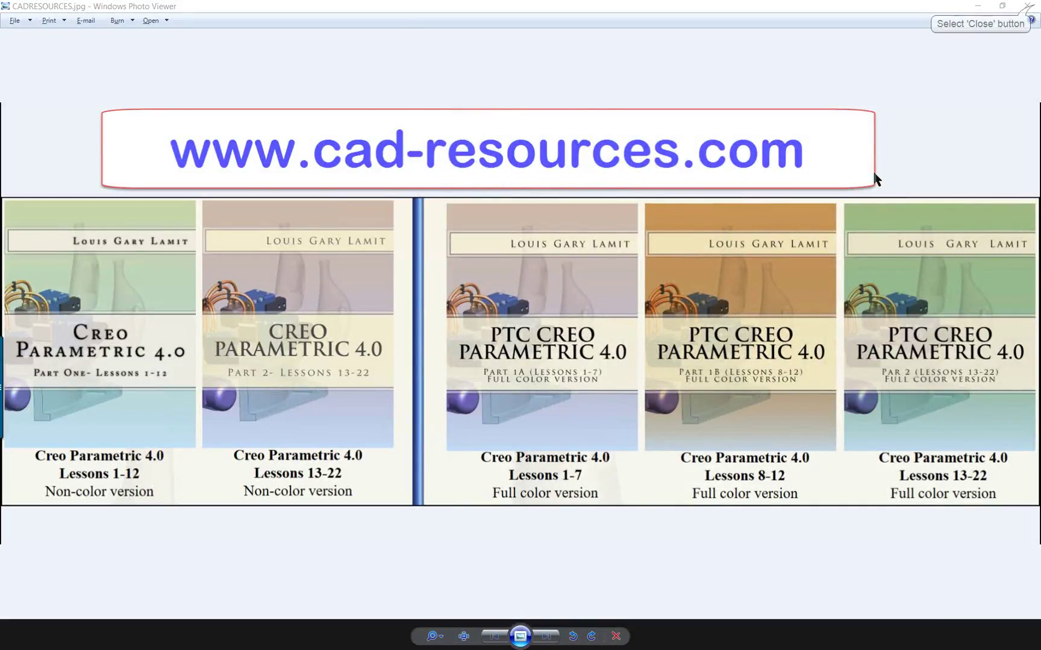
Close the CADRESOURCES.jpg picture, bring up the Lesson 12 format instructions on PDF page 522, and switch to Creo Parametric
left_click(1027, 6)
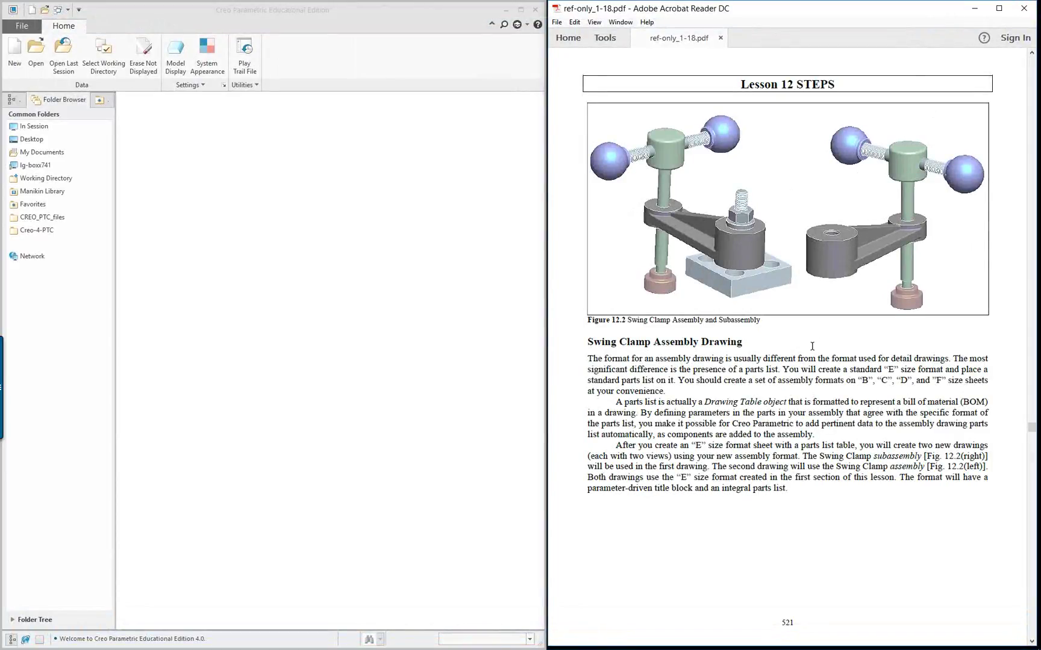
scroll(812, 347, "down", 5)
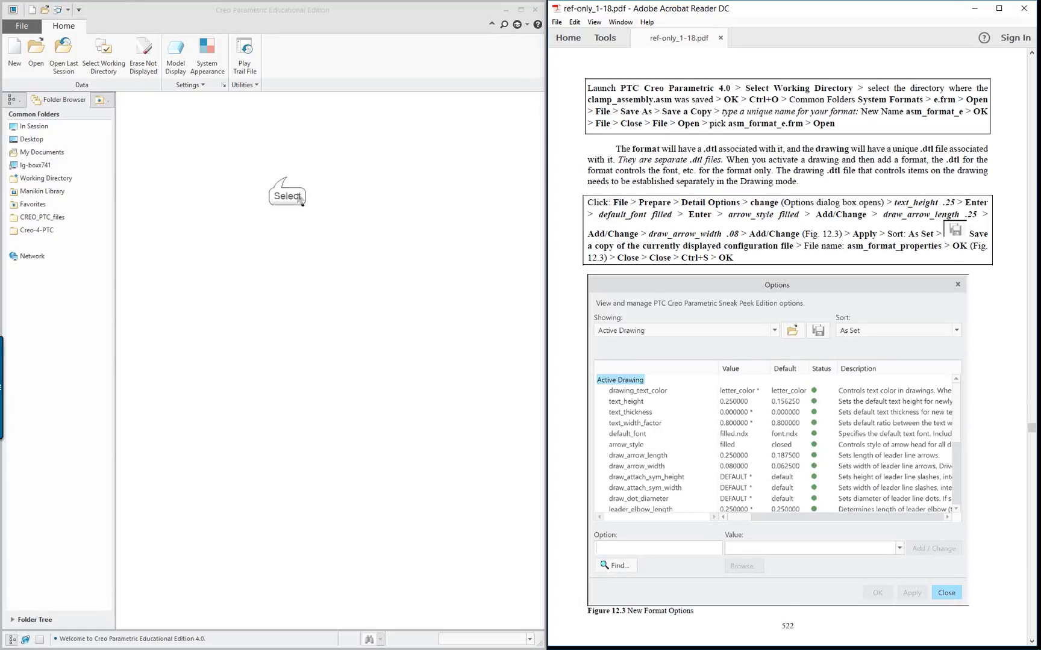
left_click(286, 180)
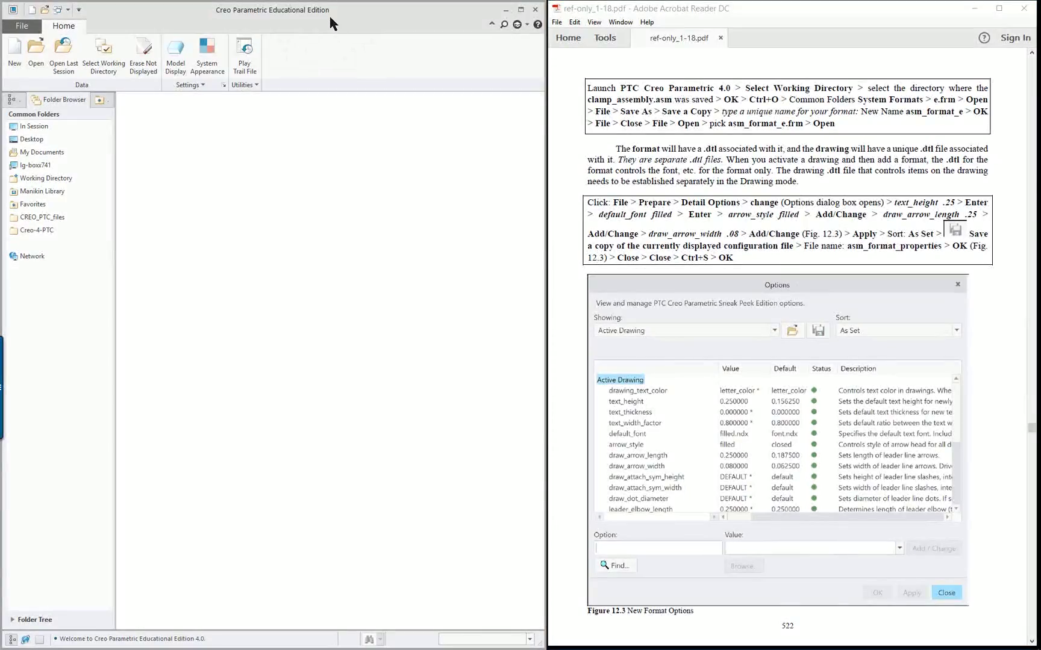
left_click(34, 54)
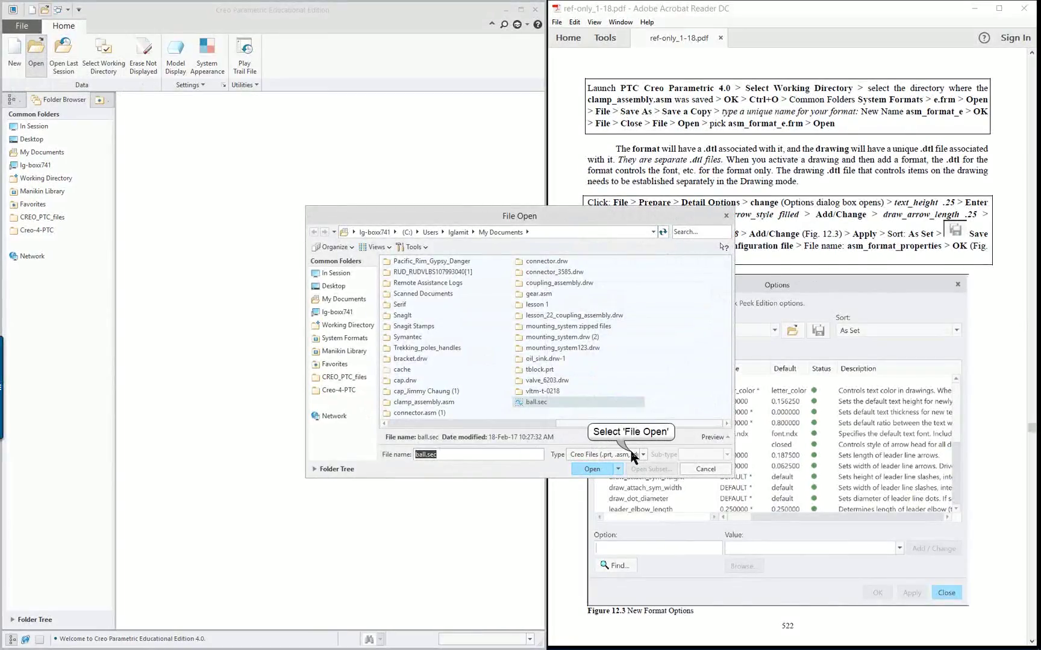
left_click(631, 454)
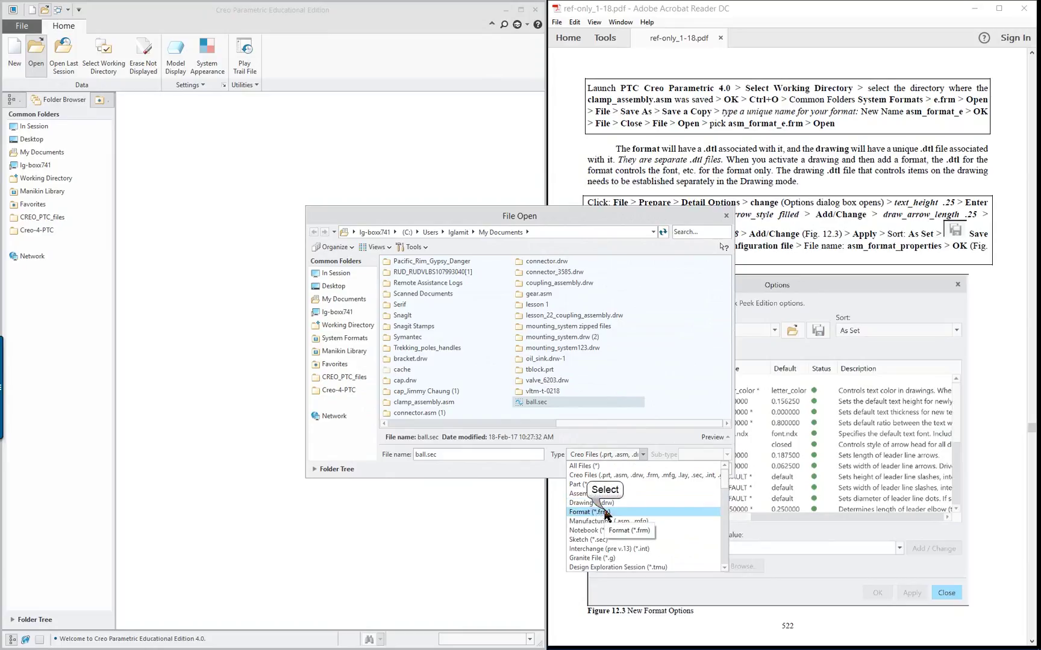
left_click(602, 476)
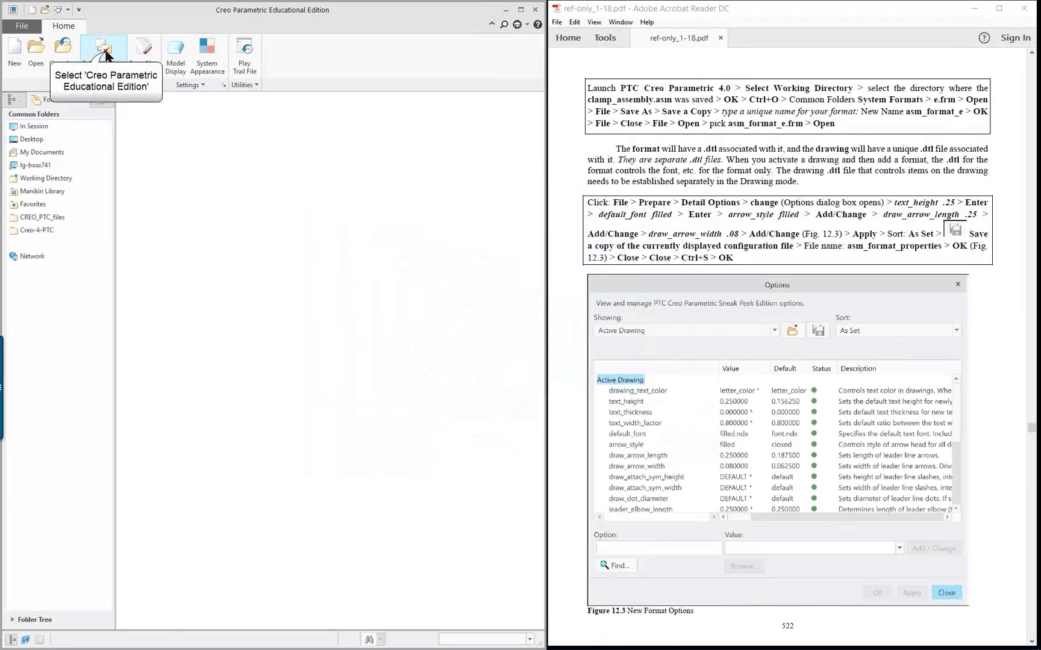
Set the working directory to the Creo-4-PTC folder
left_click(104, 55)
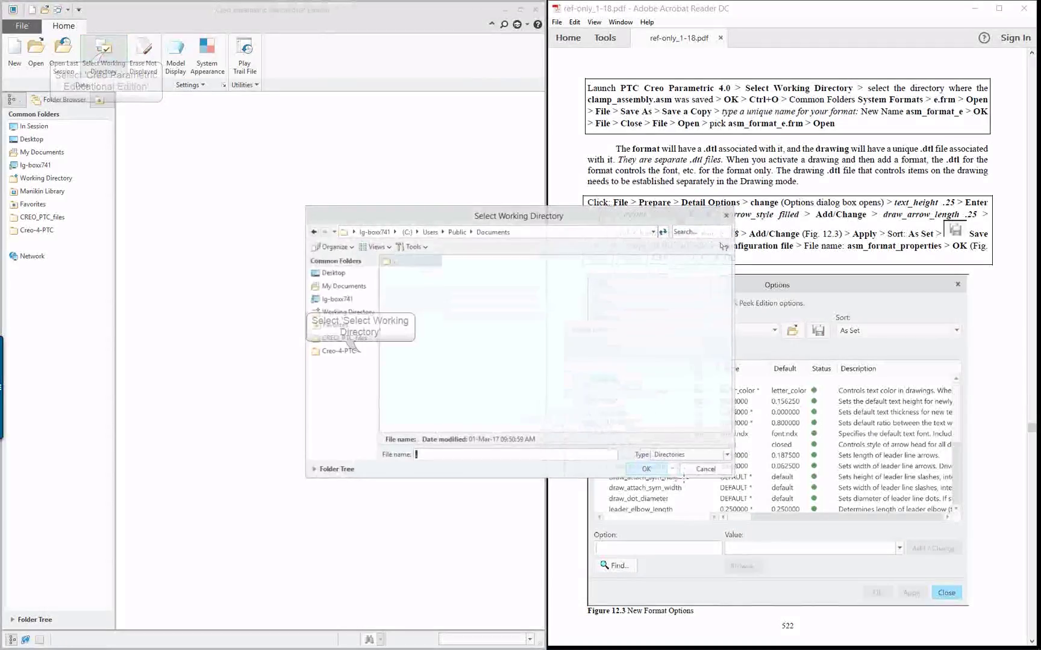
left_click(344, 351)
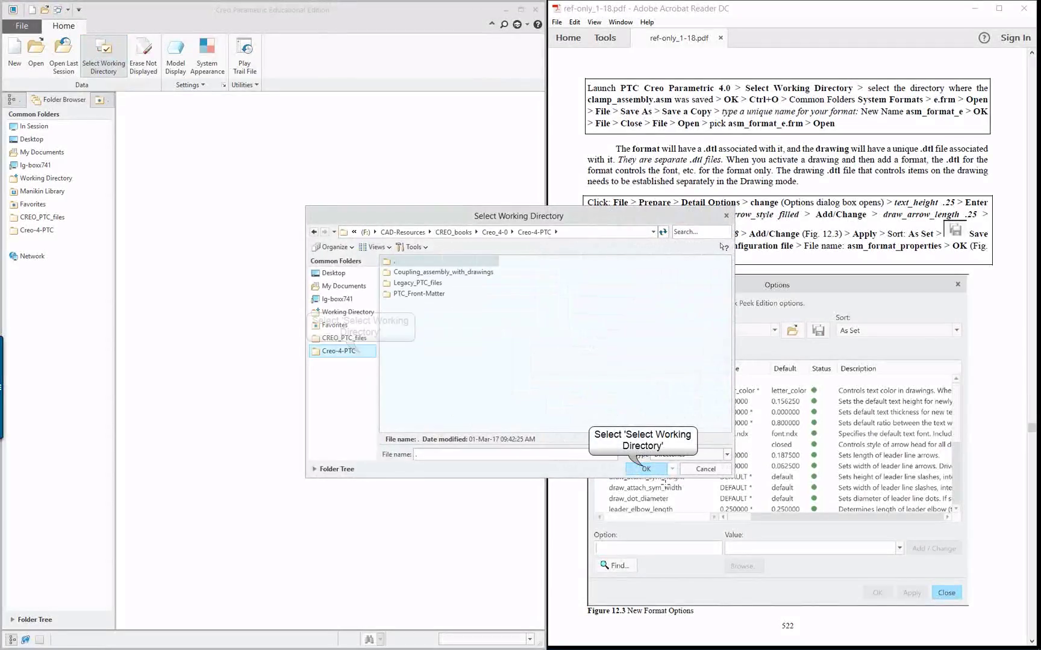
left_click(646, 470)
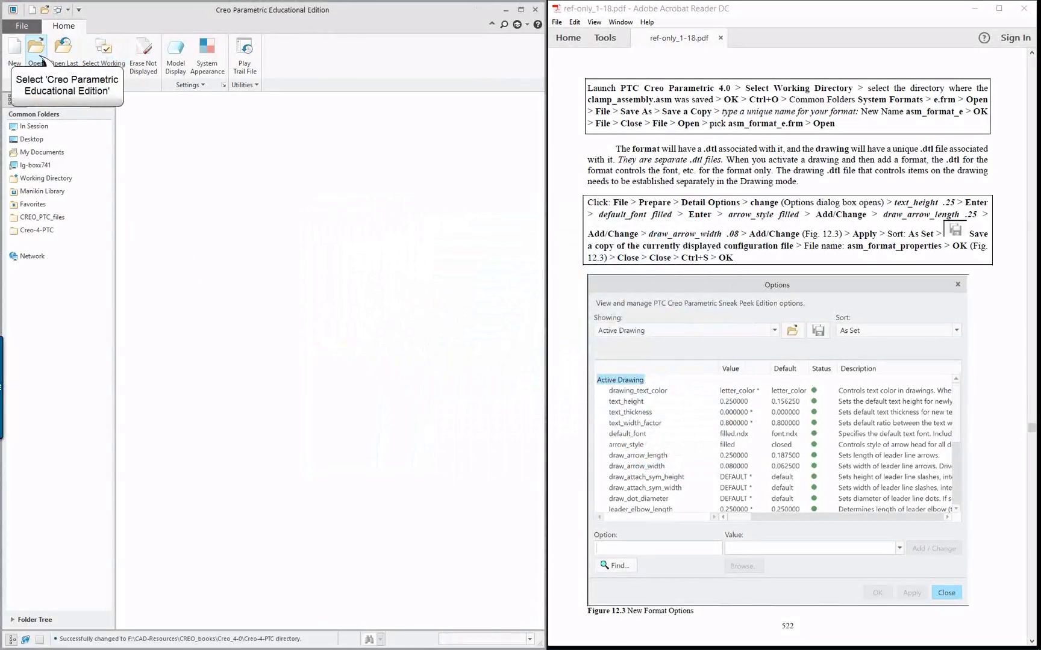
Open the format file detail_format_d.frm from the working directory, filtering the file list to Format (*.frm)
left_click(37, 52)
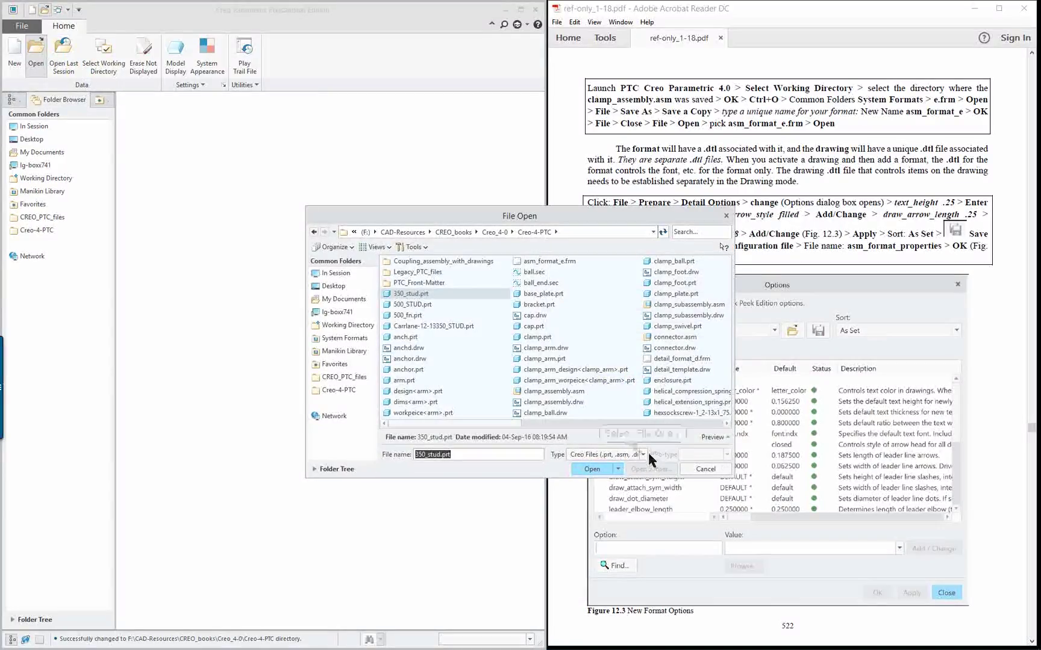
left_click(643, 454)
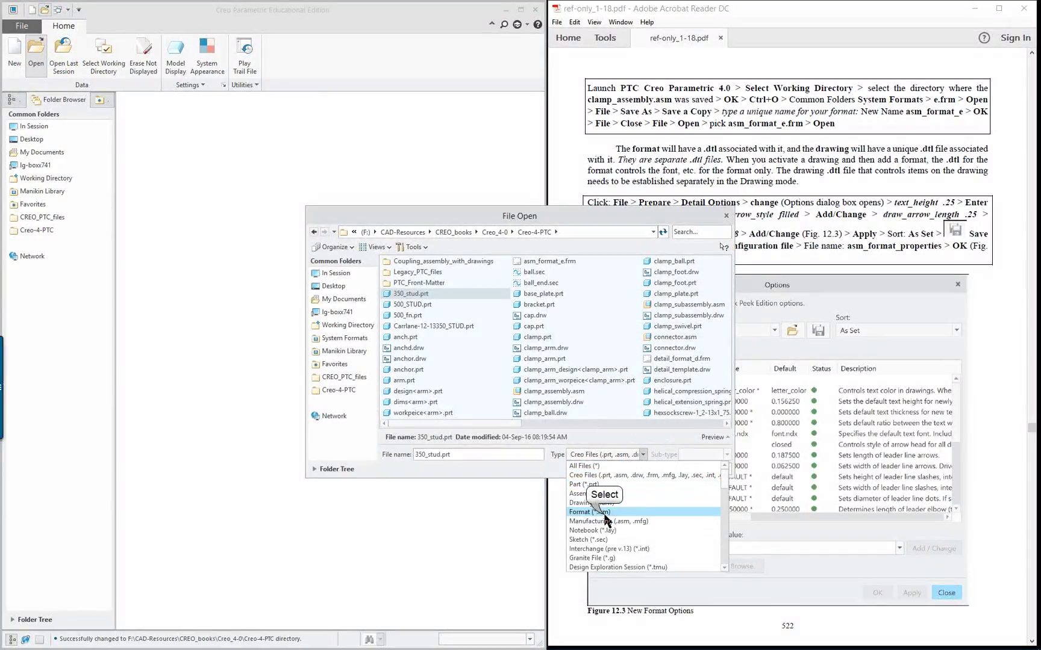
left_click(605, 512)
left_click(417, 294)
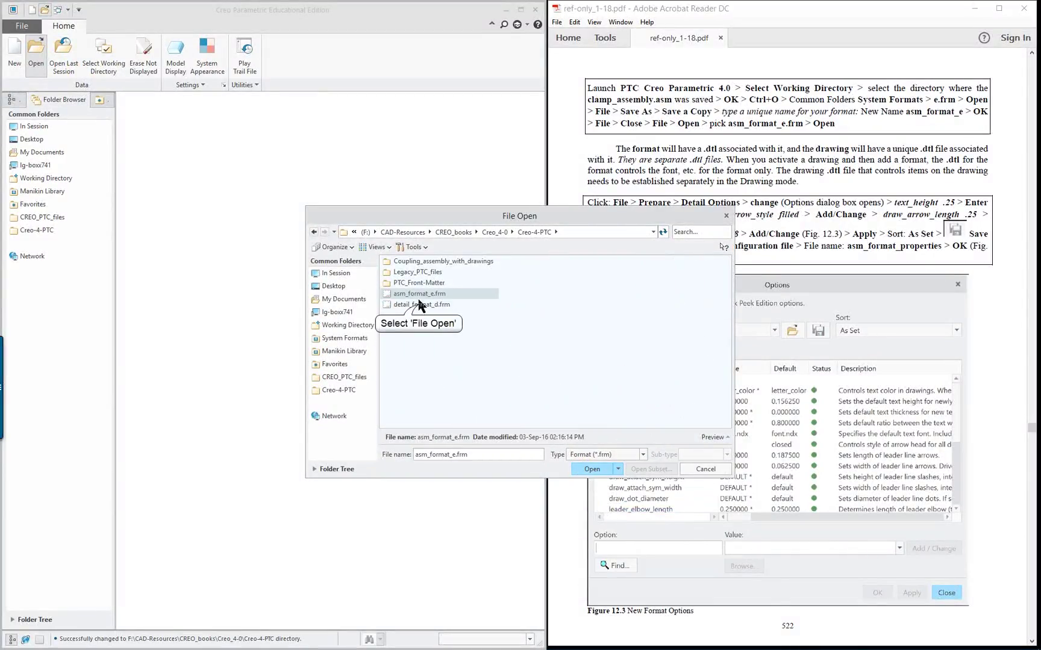
left_click(419, 304)
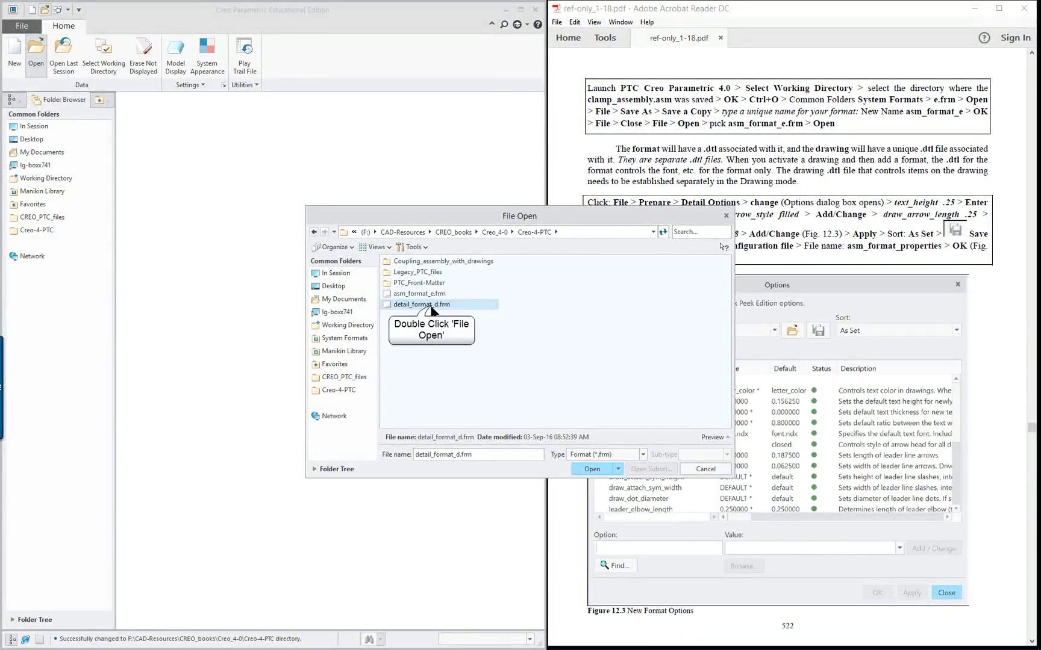
double_click(422, 305)
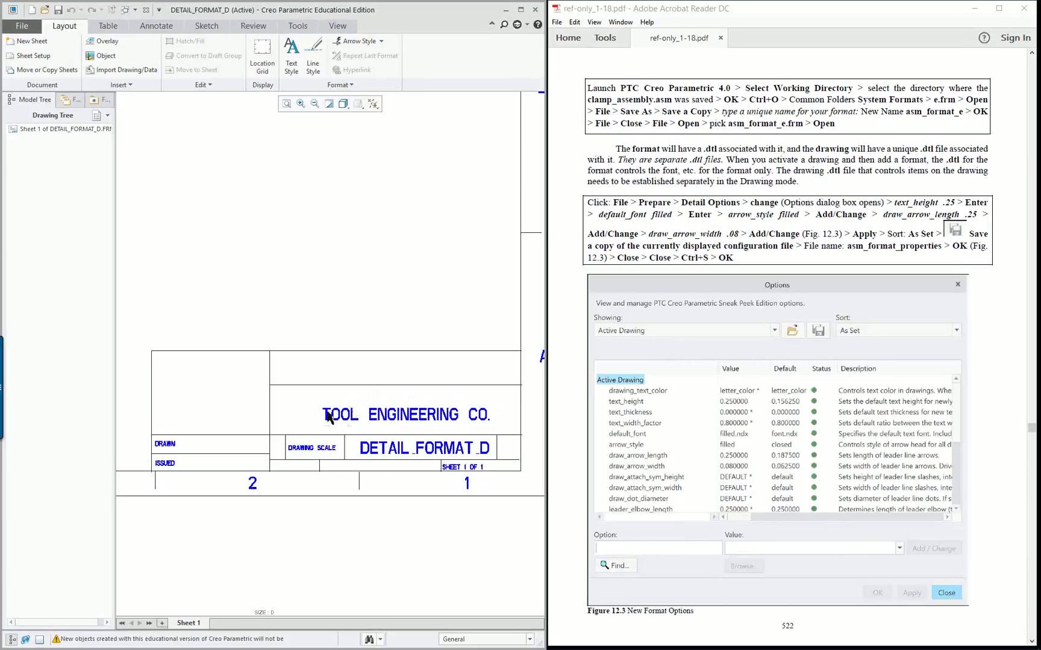
Copy all the notes in the D-size format's title block and close that format
left_click_drag(126, 364, 531, 467)
right_click(358, 345)
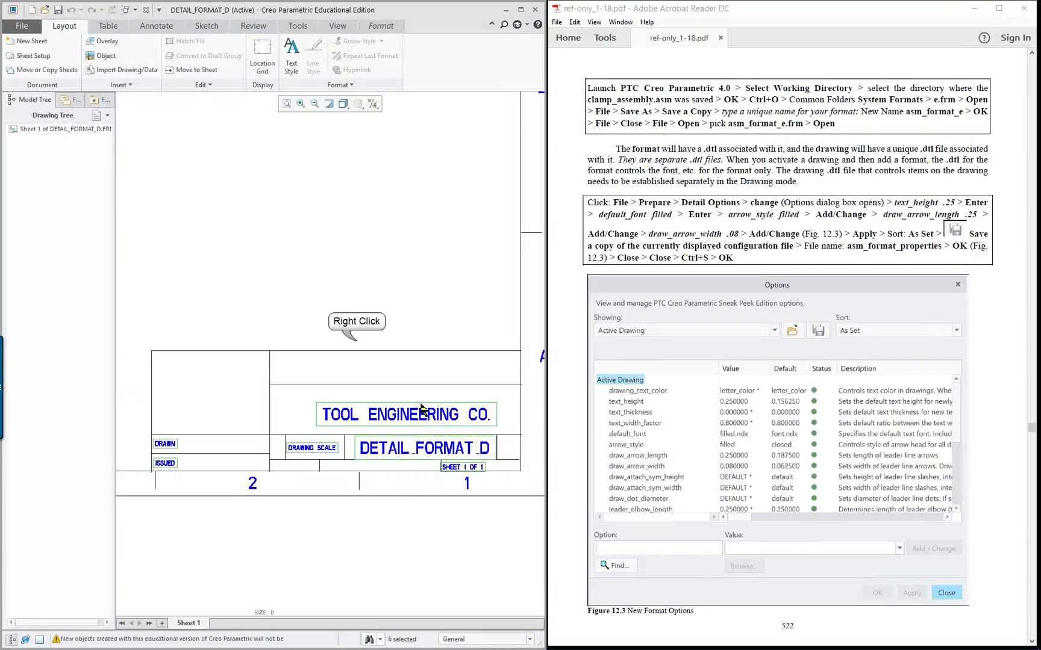
left_click(388, 365)
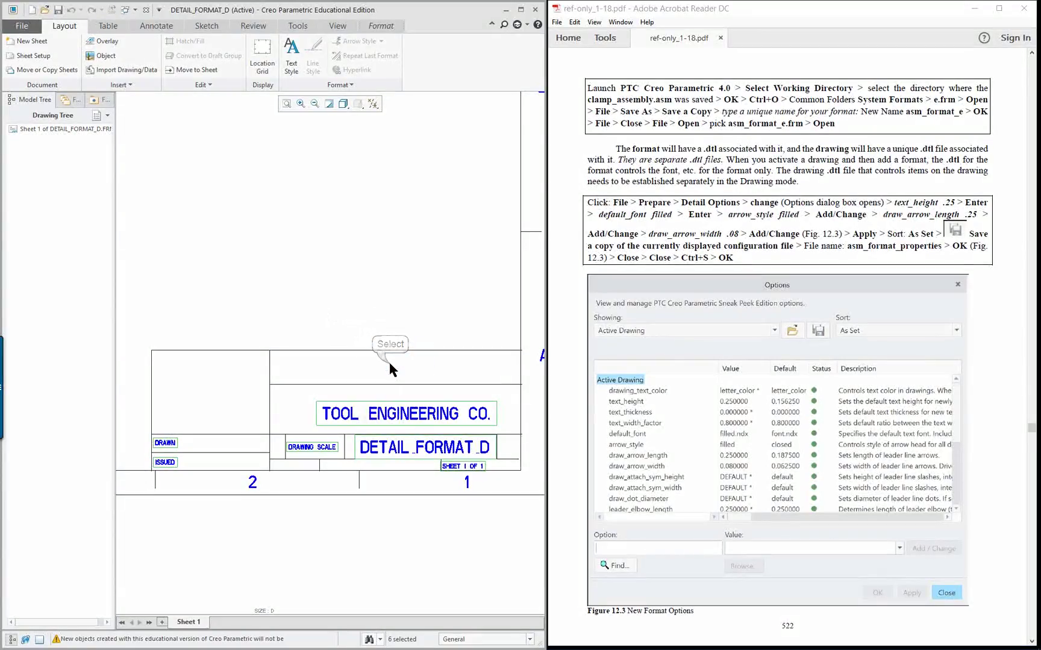
left_click(146, 10)
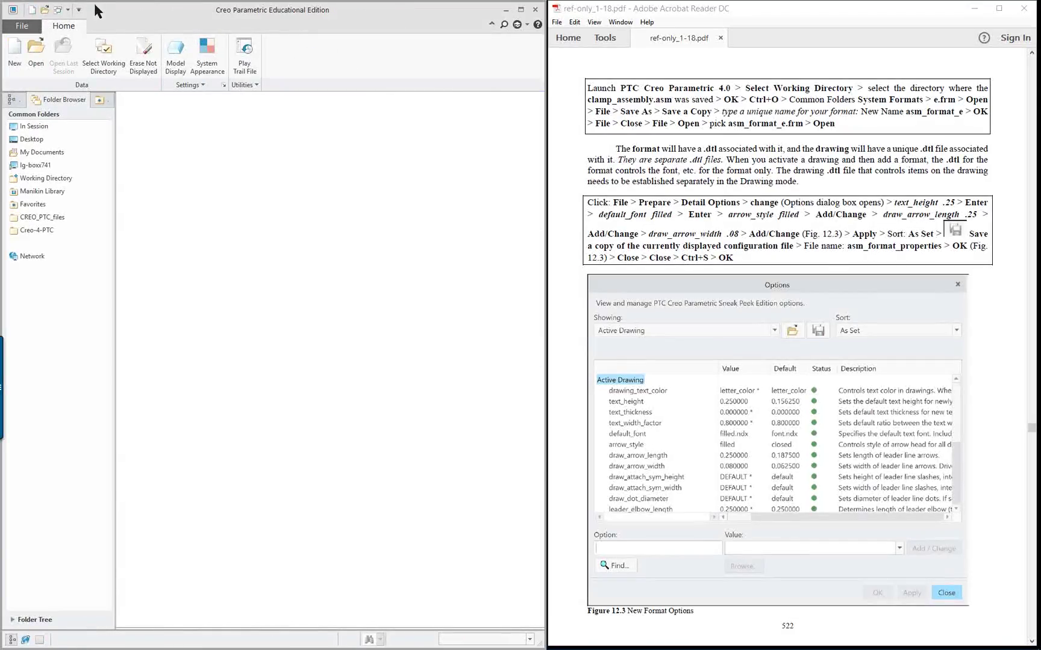
Open e.frm from the System Formats folder and maximize its window
left_click(37, 49)
left_click(339, 338)
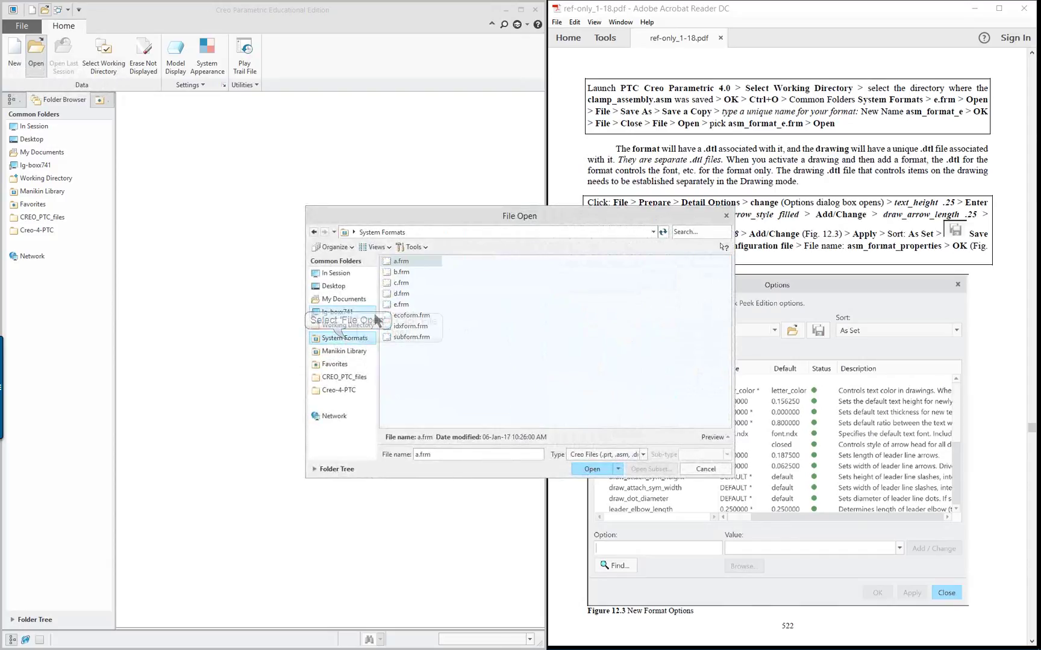
double_click(401, 305)
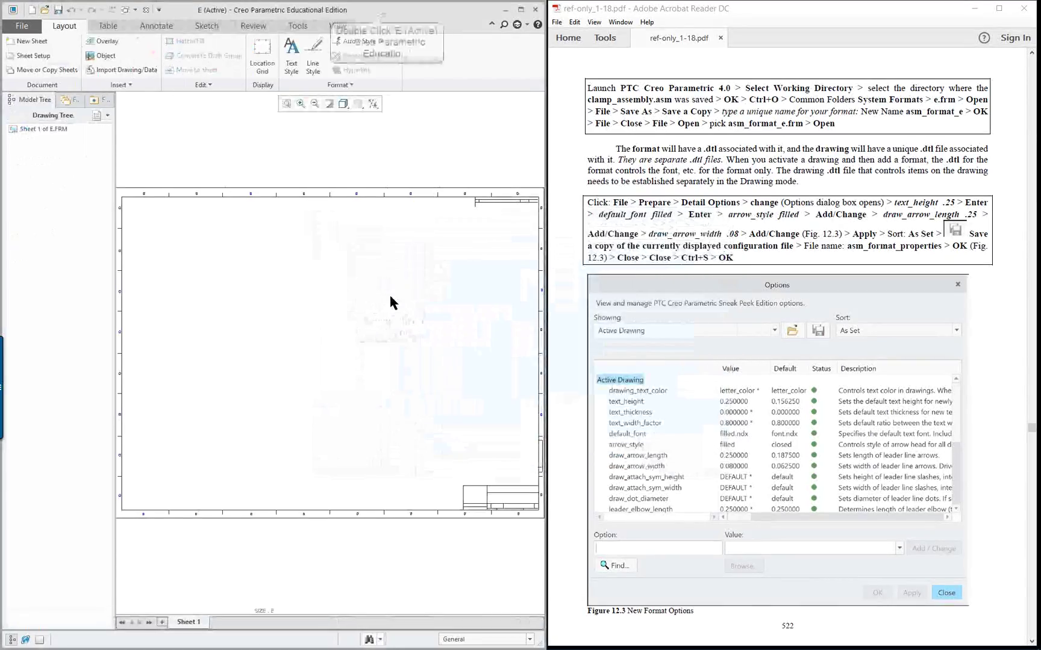
double_click(387, 10)
Paste the copied notes into the E format, using the ISSUED note as reference and the title block's lower-left corner as destination
right_click(485, 252)
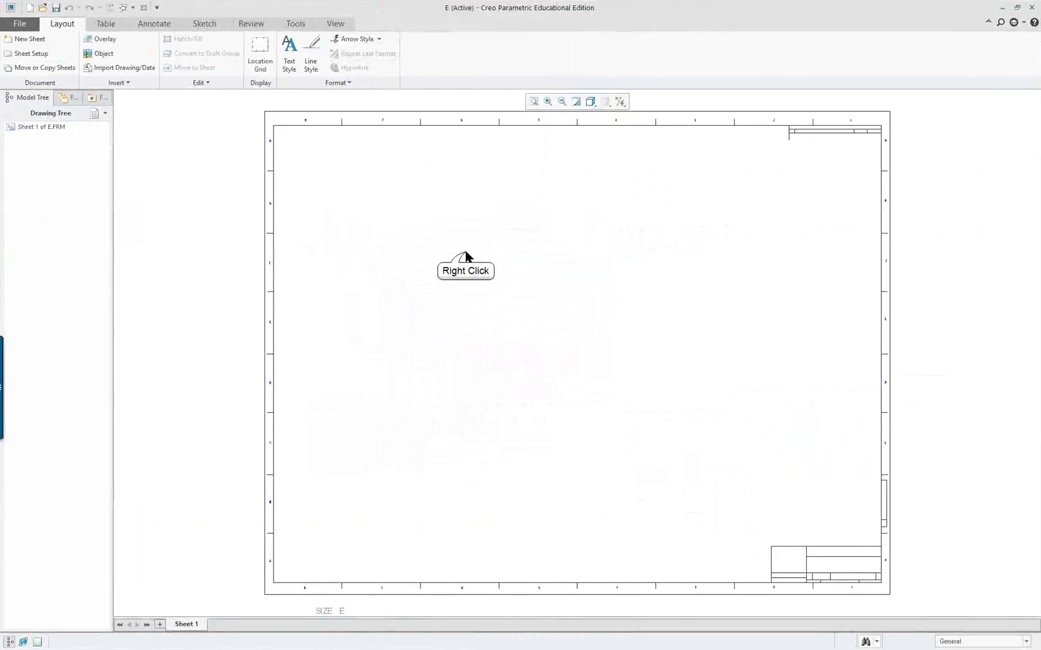
left_click(487, 261)
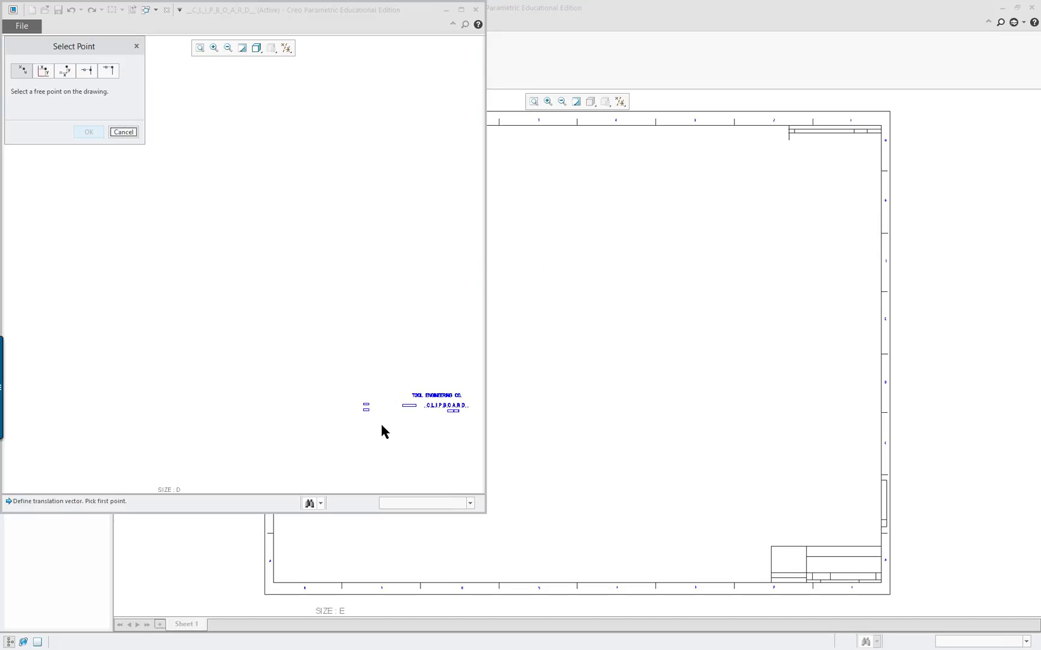
left_click(364, 411)
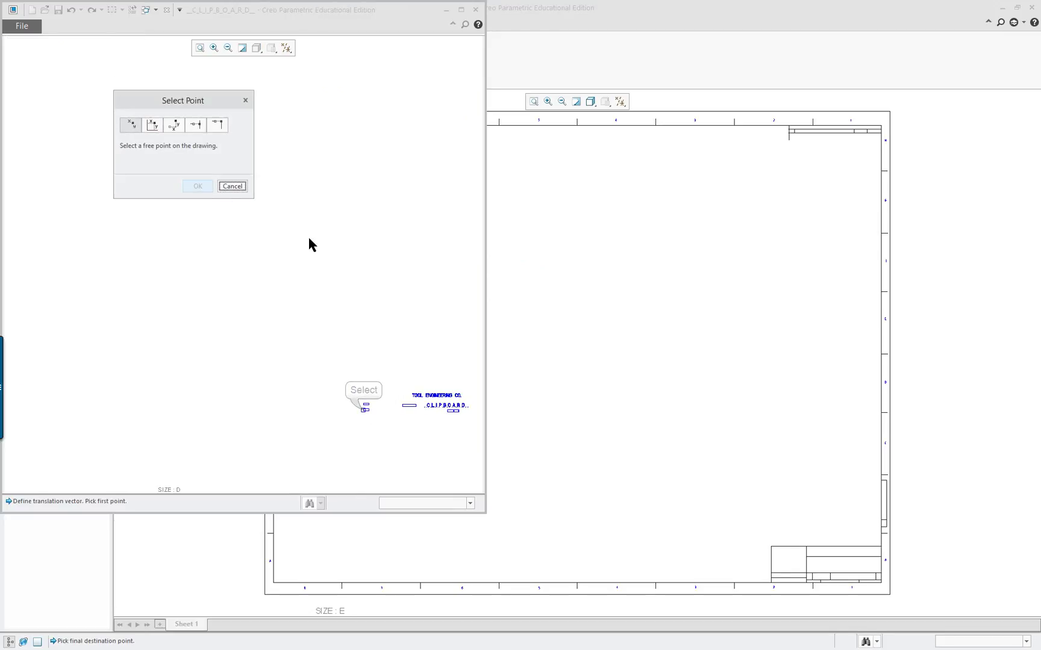
scroll(797, 597, "up", 5)
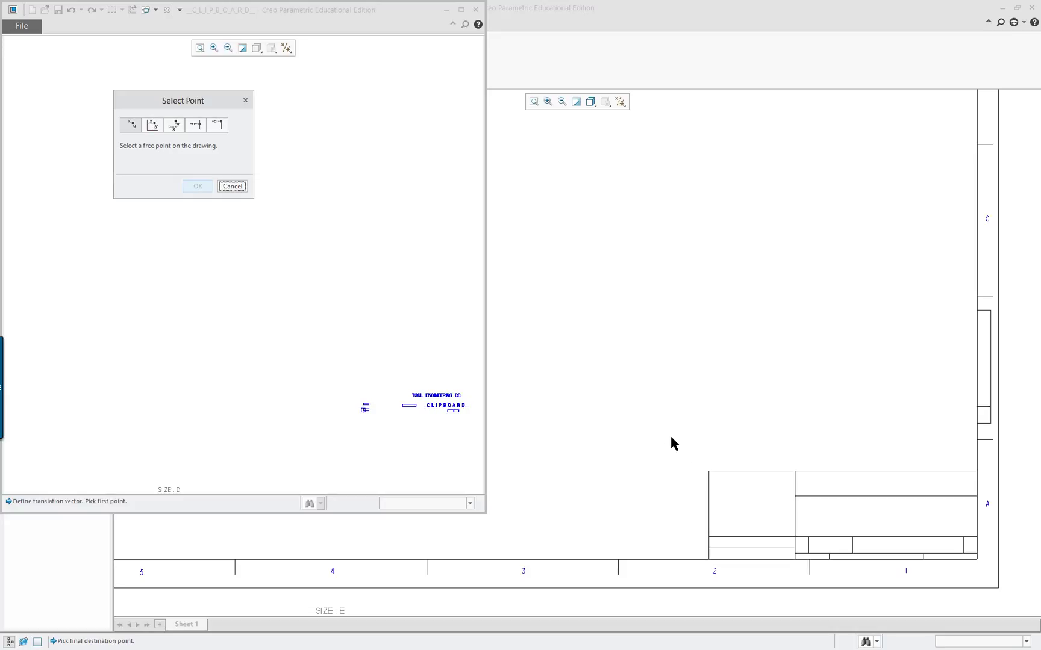
left_click(709, 557)
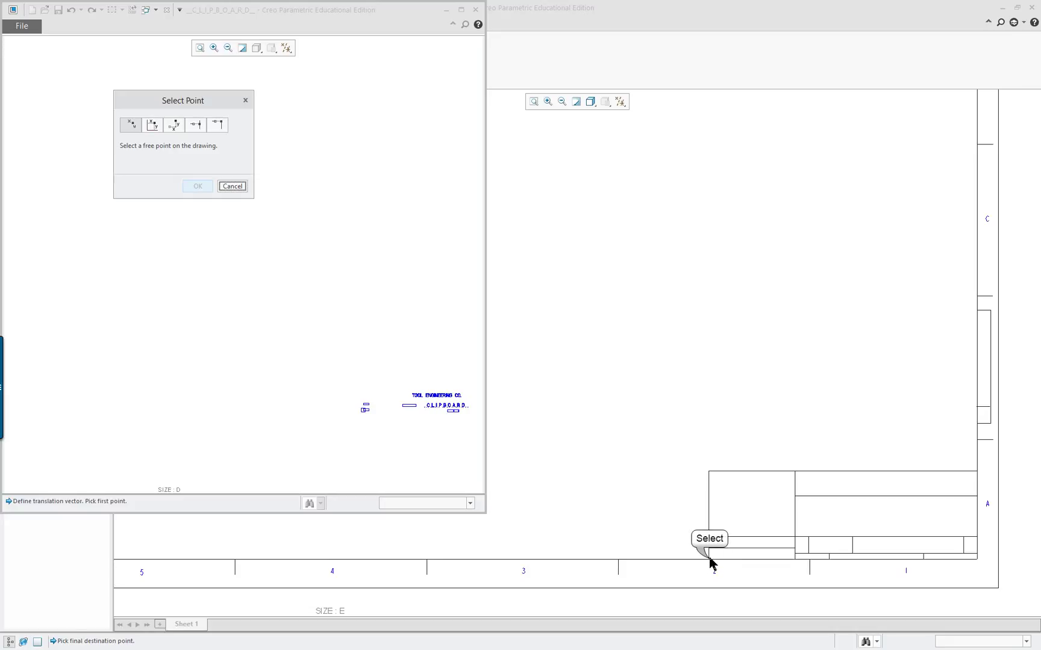
Select all the pasted title block notes and shift them together slightly up and right into their cells
scroll(859, 558, "up", 5)
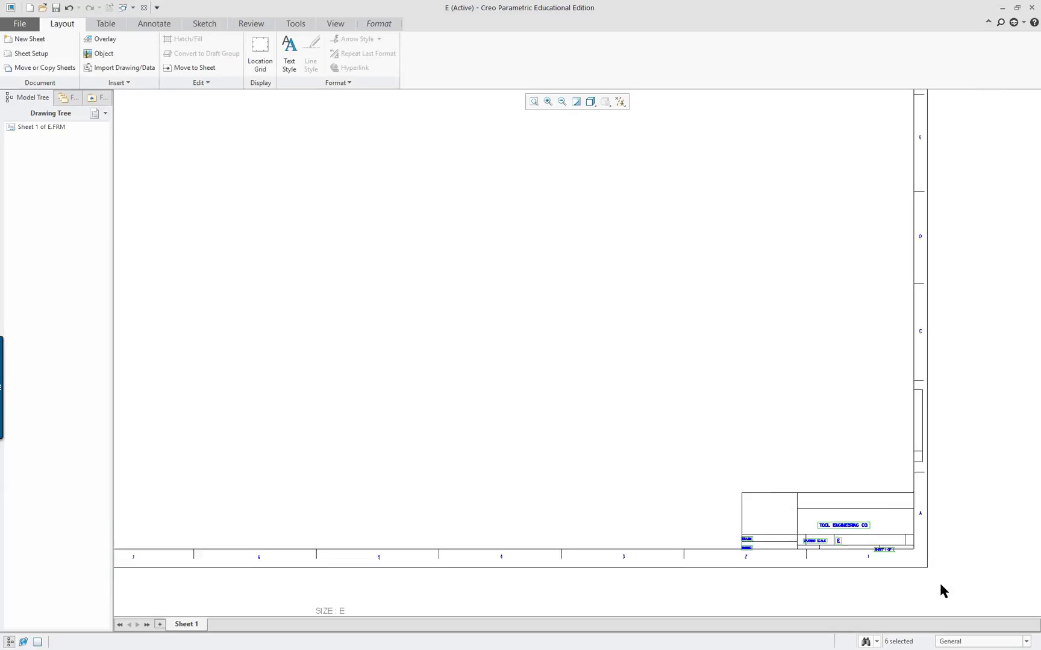
scroll(870, 567, "up", 1)
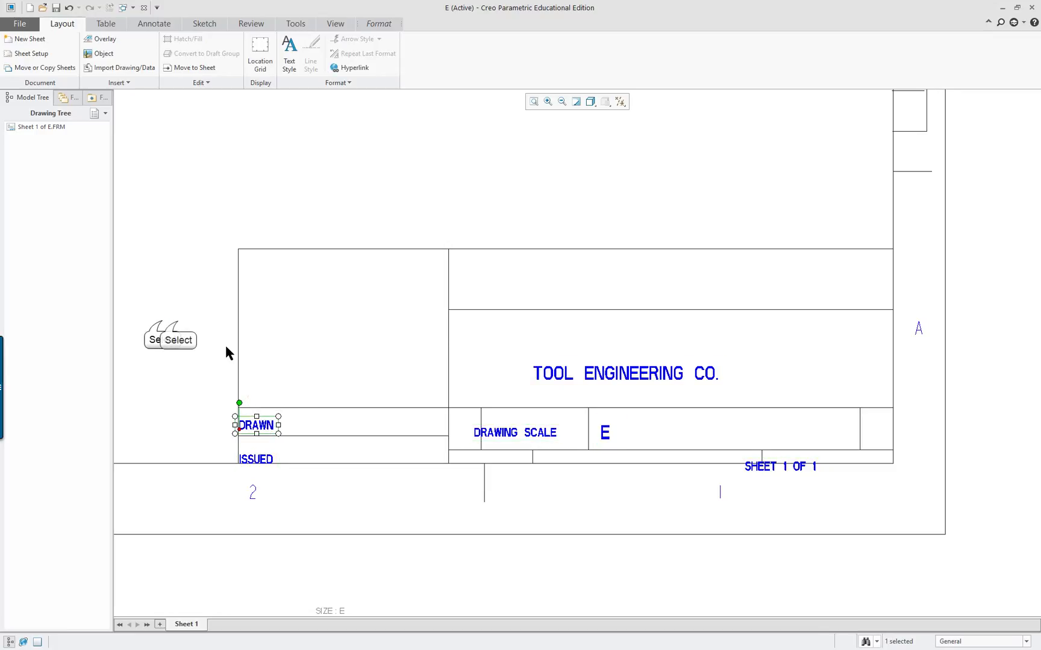
left_click(174, 326)
left_click_drag(175, 322, 870, 485)
left_click_drag(654, 371, 677, 364)
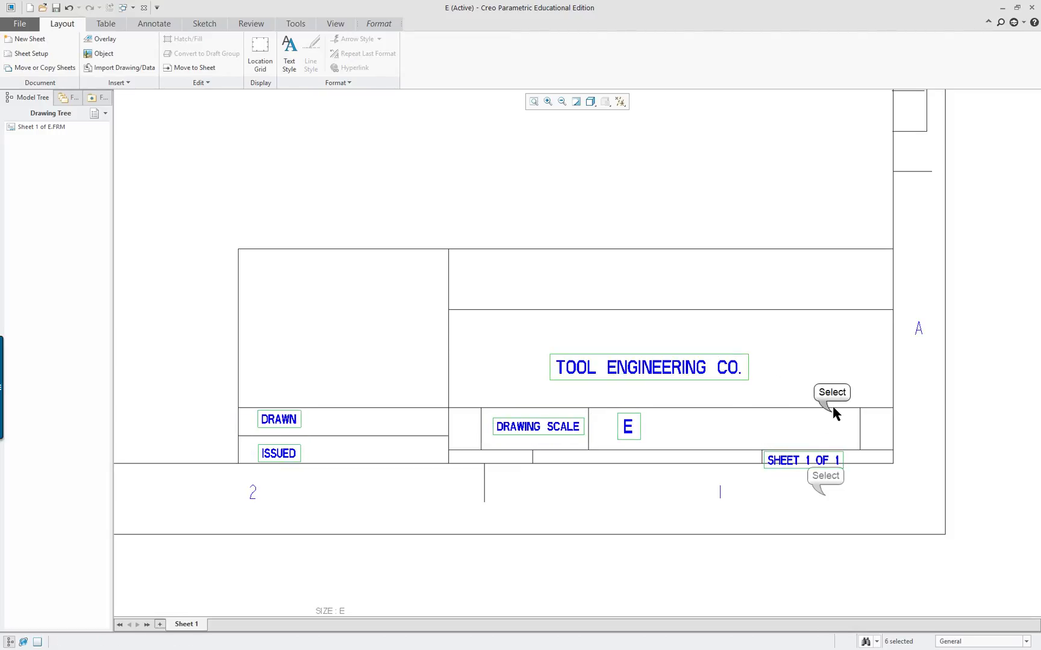
Nudge the SHEET 1 OF 1 note slightly up and right into its title block cell
left_click(829, 429)
left_click(824, 462)
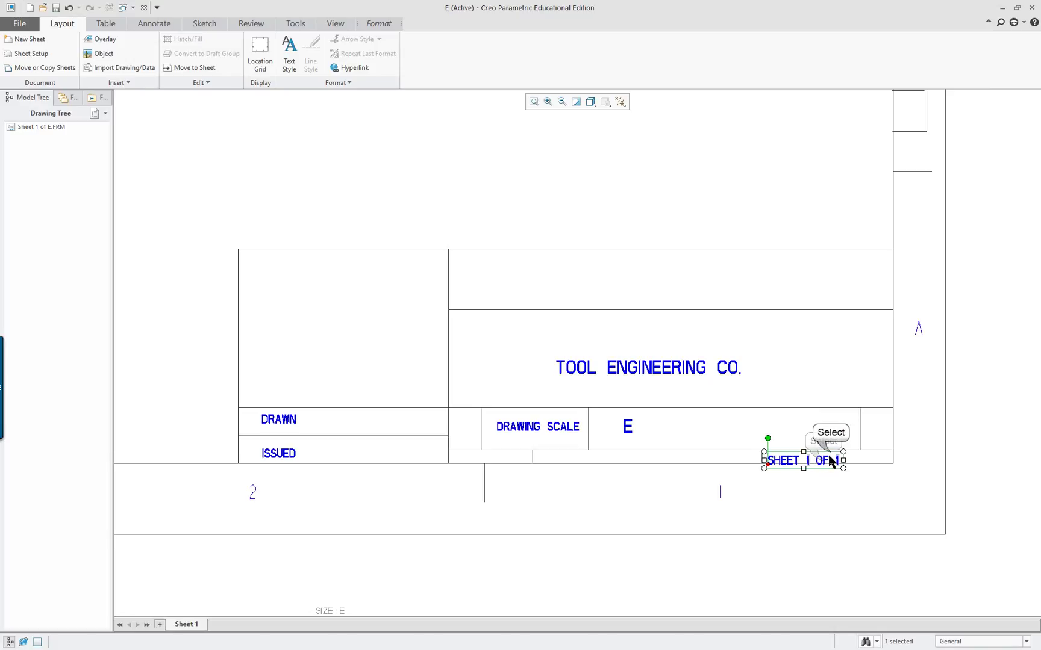
left_click(816, 400)
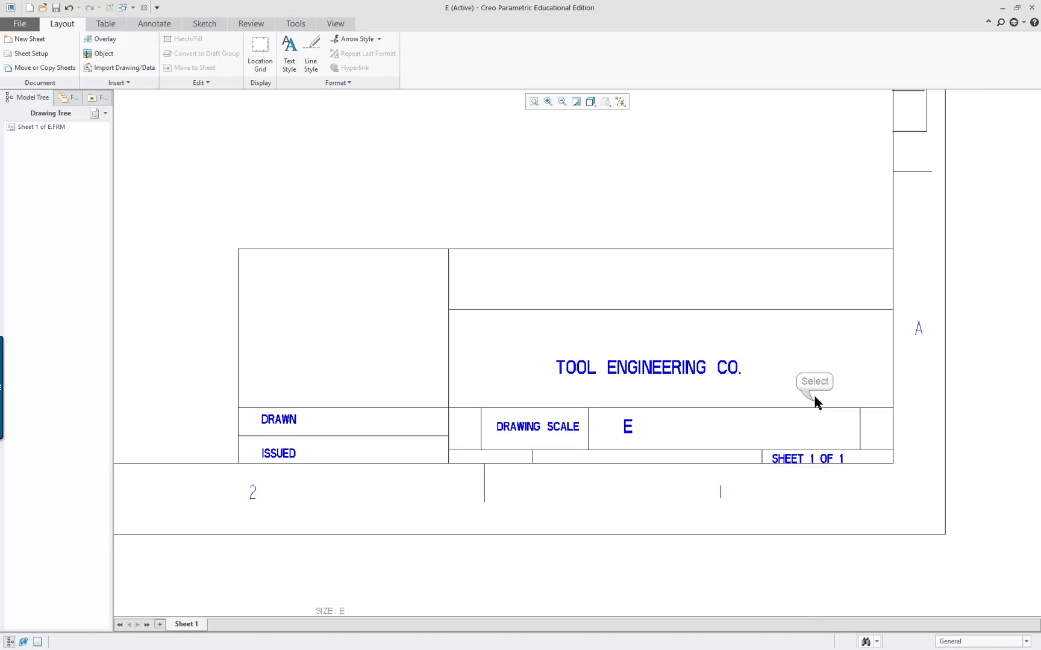
scroll(846, 338, "up", 6)
scroll(897, 235, "down", 5)
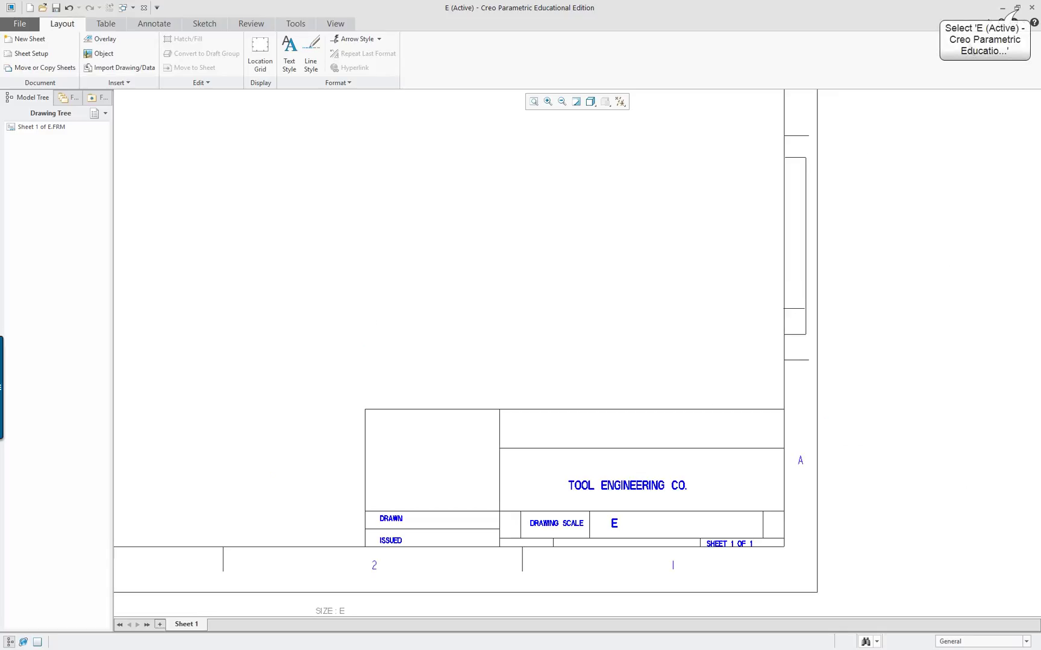
Restore the window beside the PDF and open the E format's detail options for changing
left_click(1017, 9)
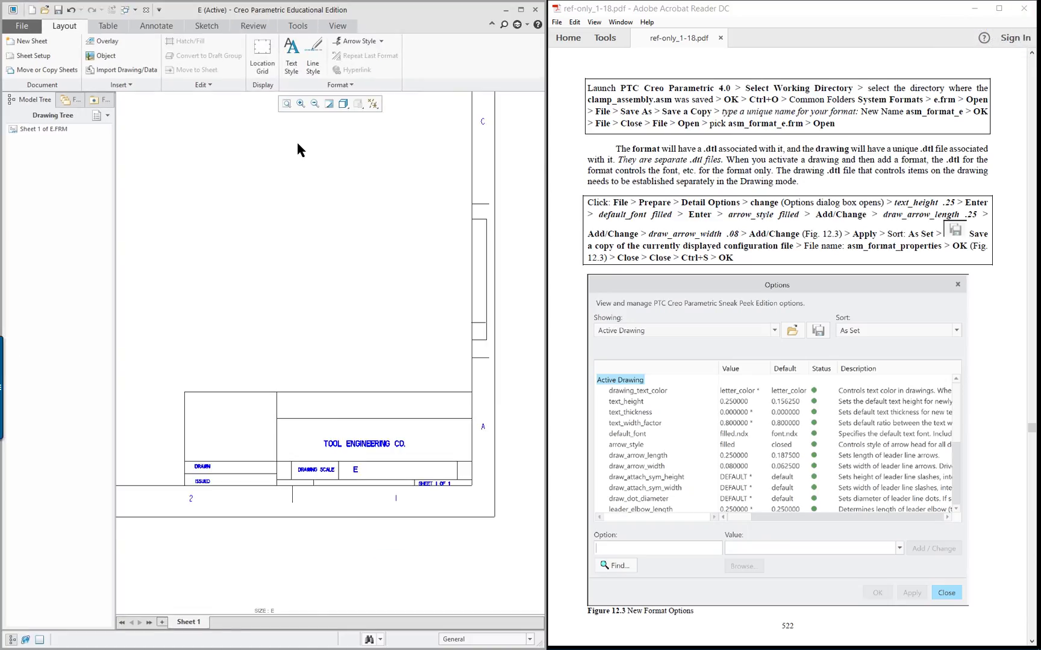
left_click(22, 27)
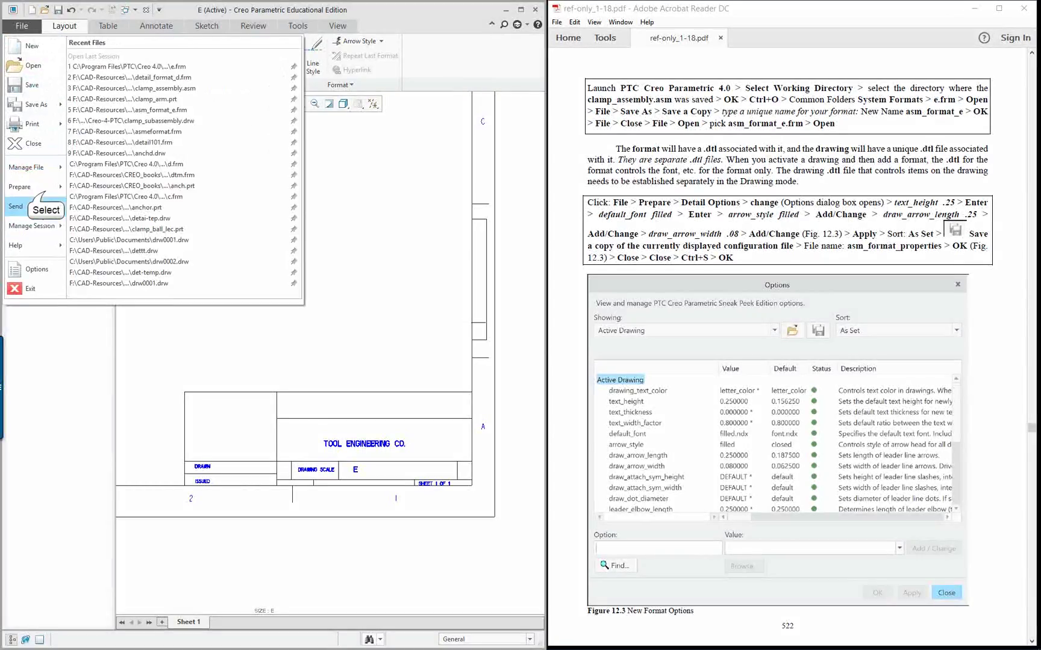
mouse_move(30, 187)
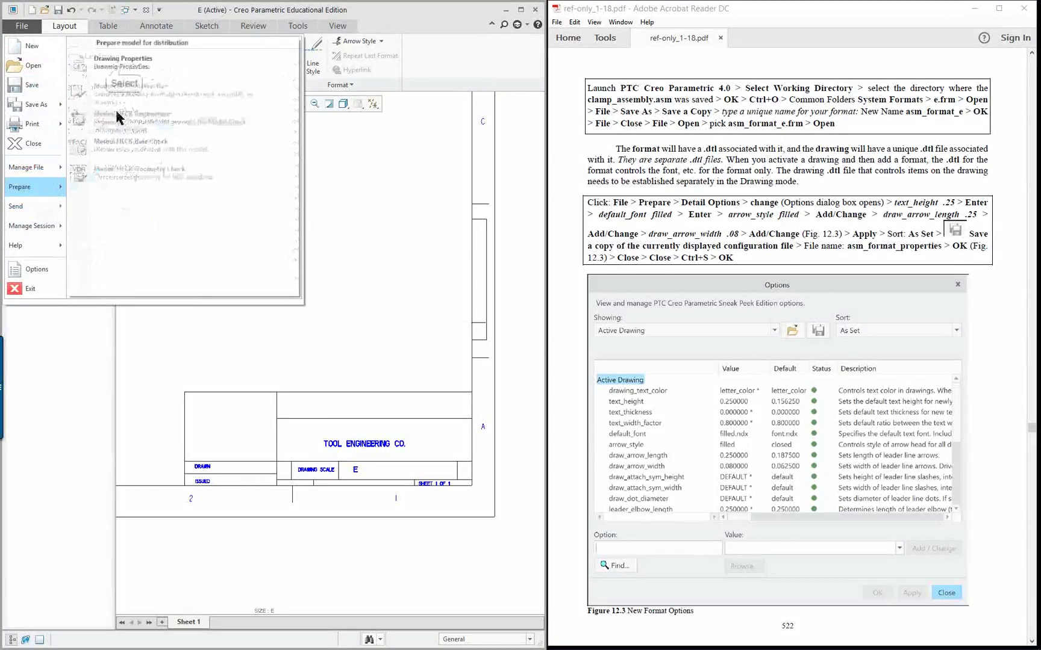
left_click(124, 67)
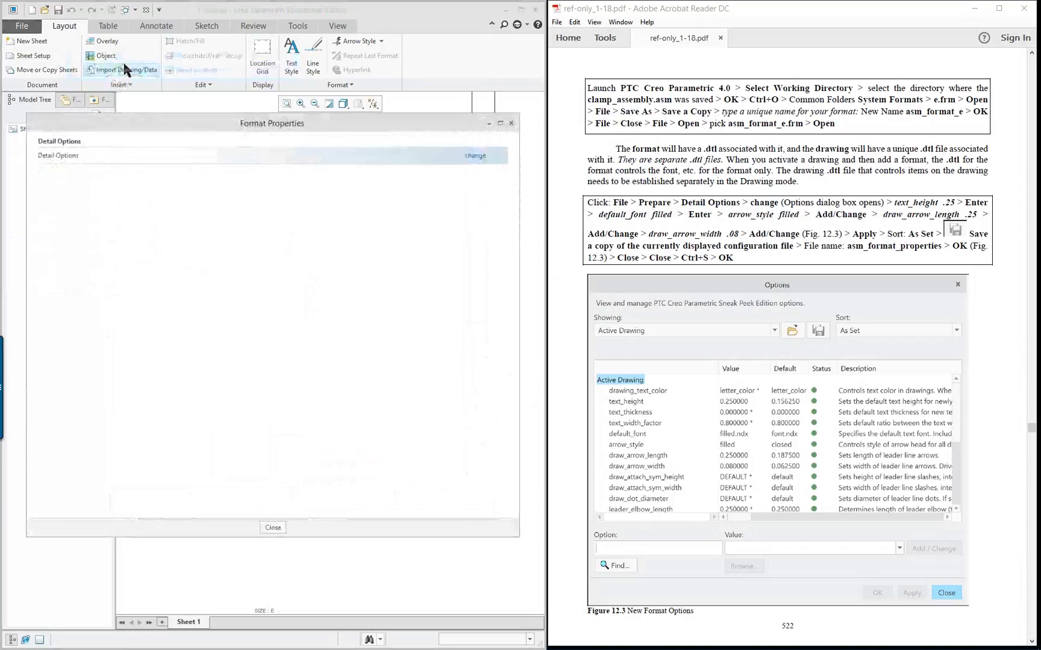
left_click(477, 157)
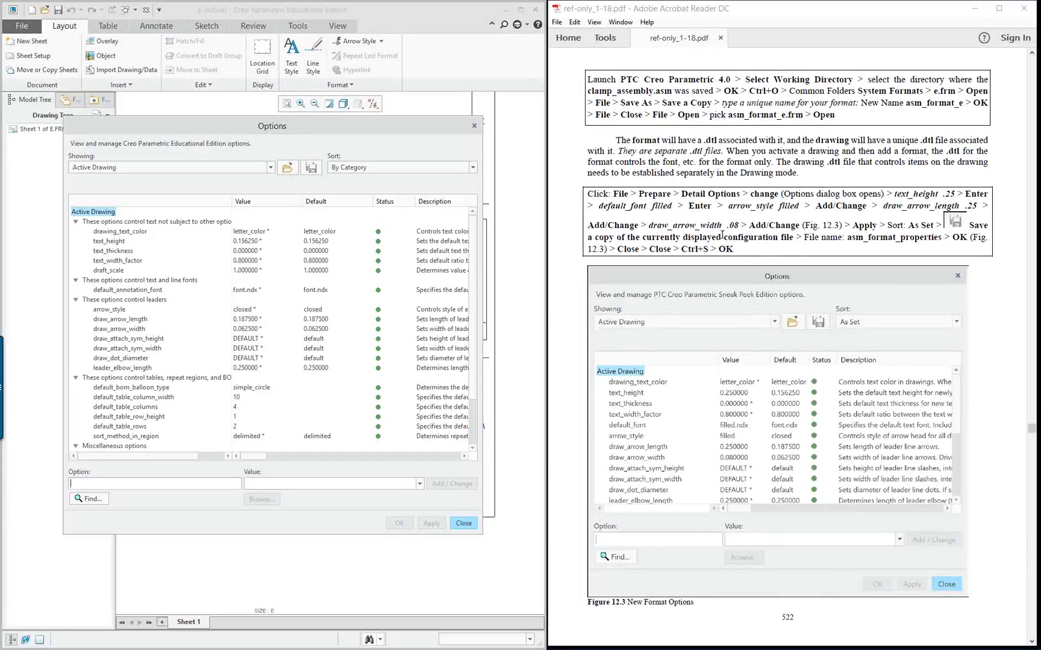
Load draw_options.dtl into the E format's detail options, apply it, and enlarge the Options window
scroll(722, 233, "down", 10)
scroll(722, 234, "up", 10)
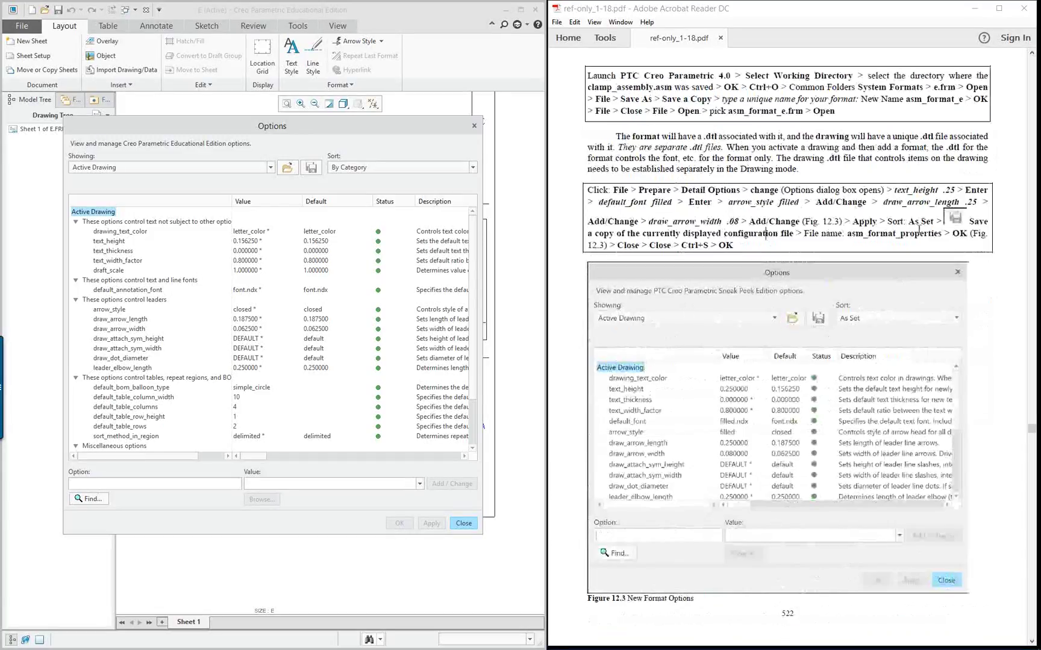
left_click(286, 173)
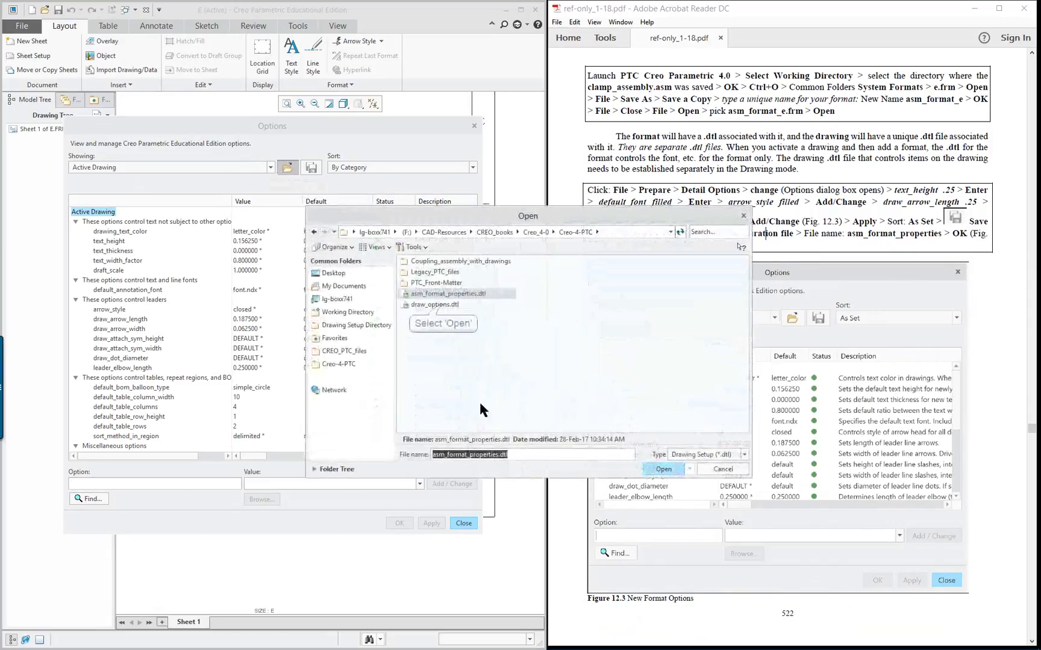
left_click(445, 306)
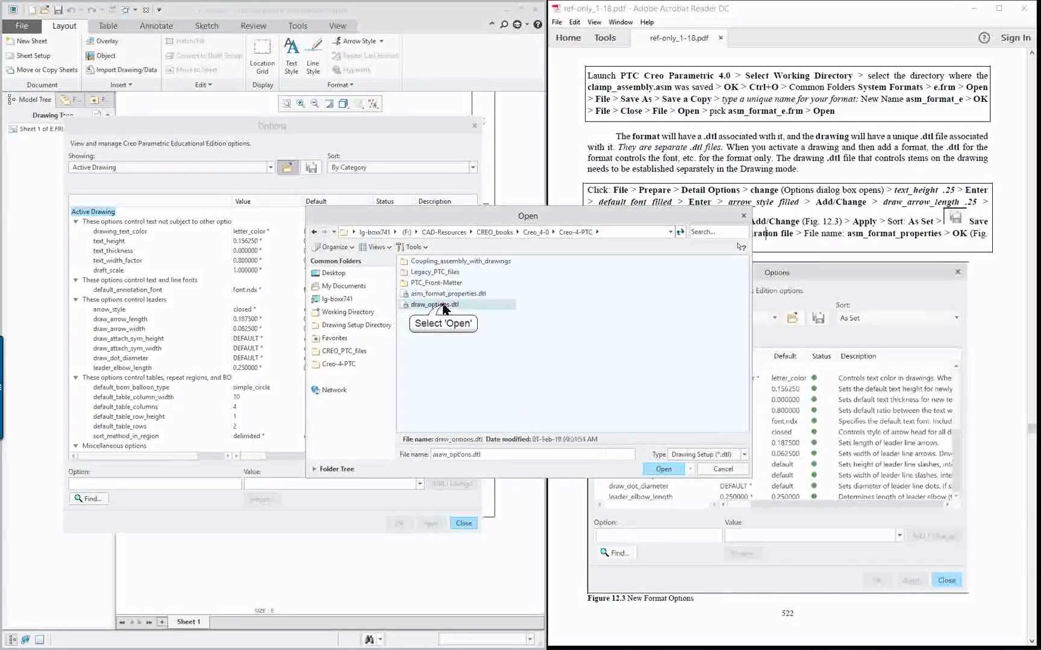
left_click(664, 470)
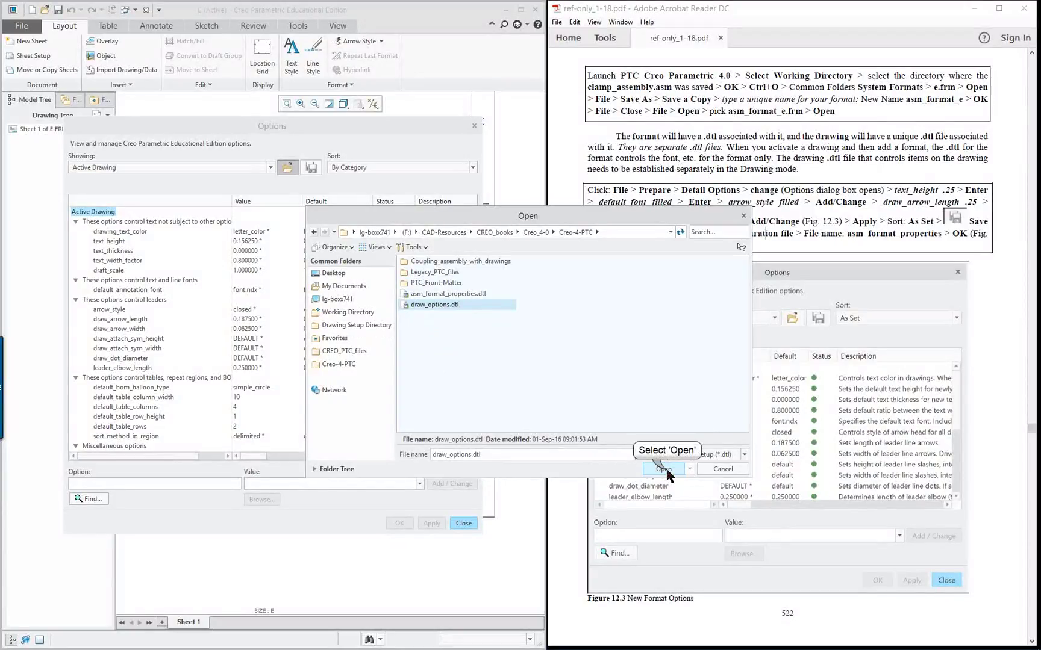
left_click(476, 531)
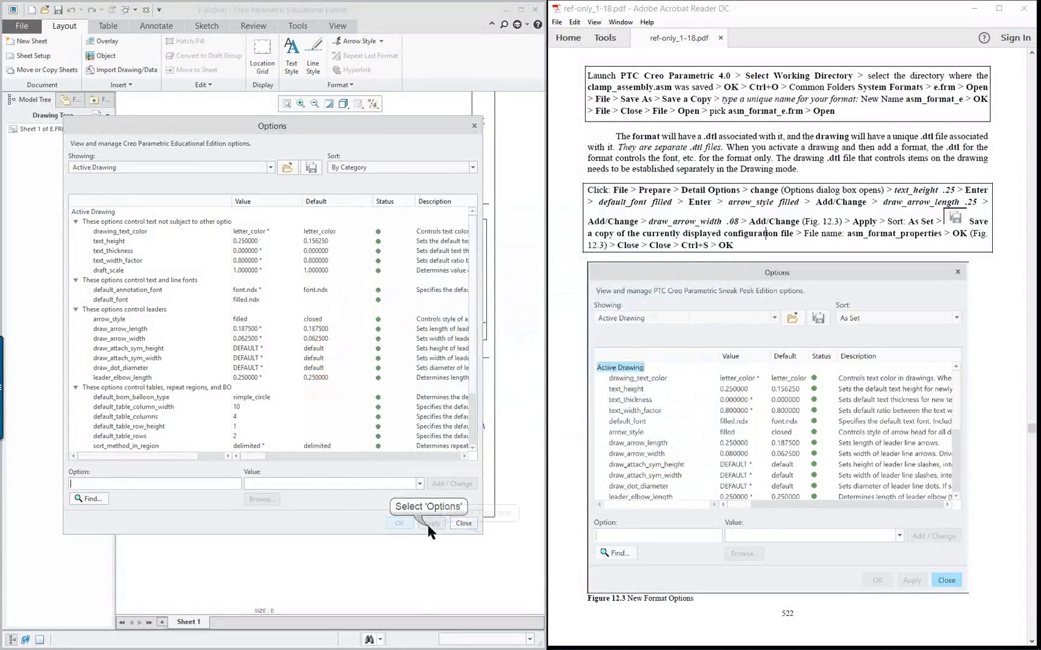
left_click_drag(481, 534, 545, 607)
Advance the PDF to the table insertion instructions of Fig. 12.5 and close the Options window
left_click(732, 220)
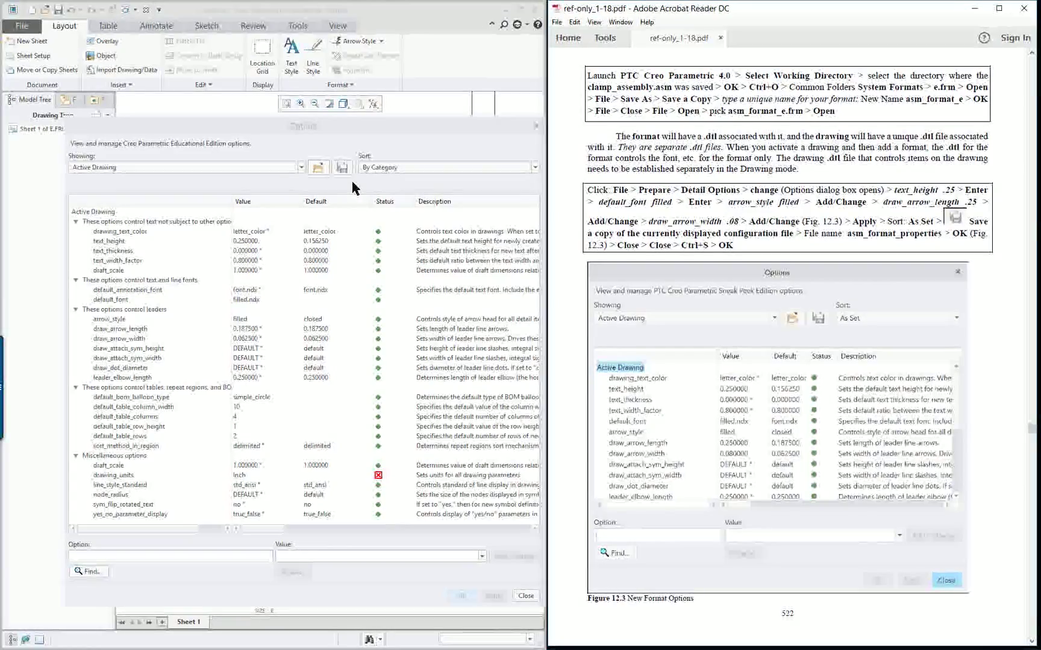
scroll(787, 236, "down", 3)
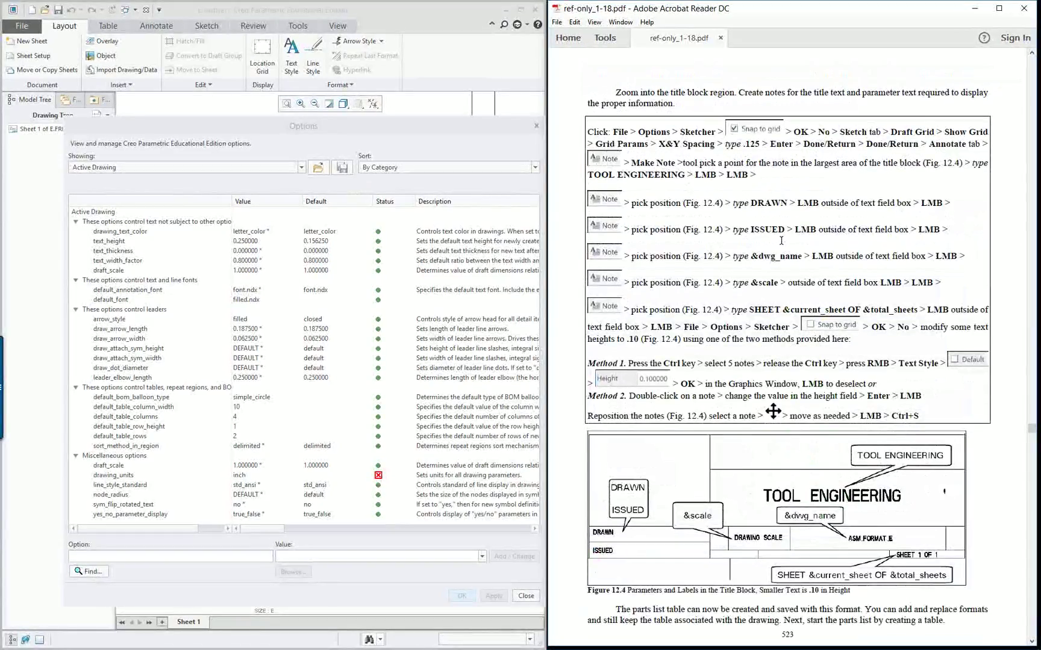
scroll(782, 241, "up", 3)
scroll(778, 241, "down", 4)
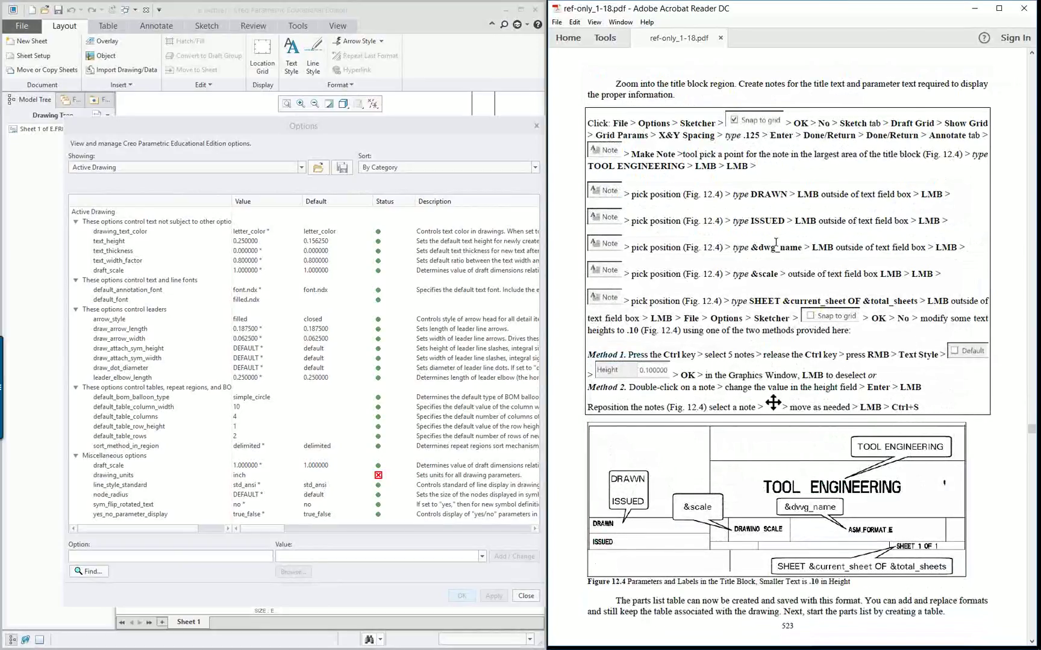
scroll(775, 242, "down", 4)
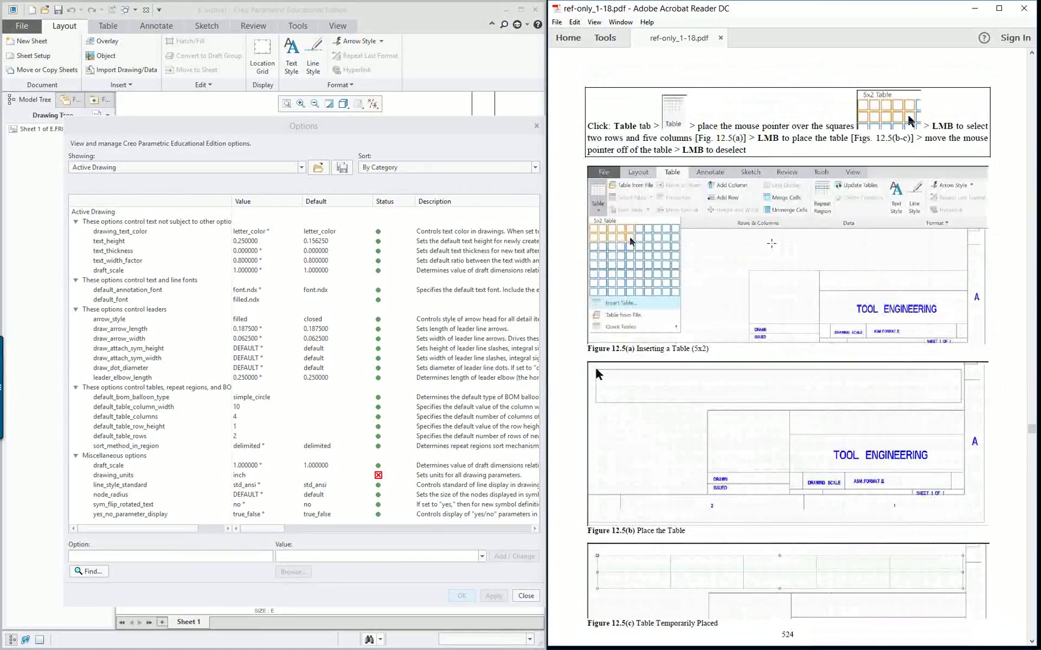
left_click(364, 174)
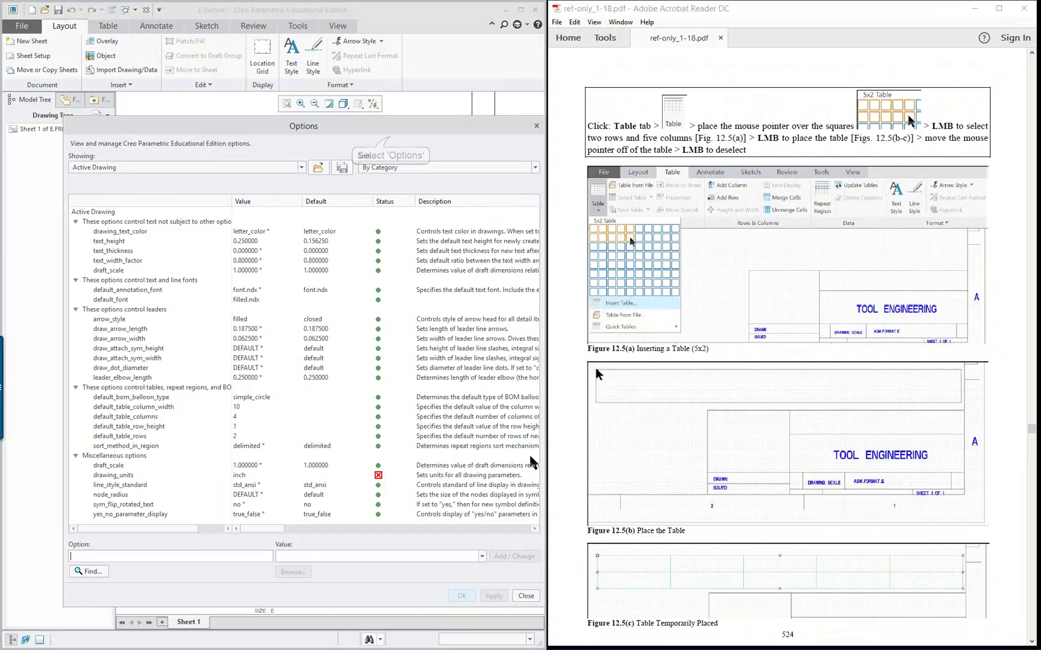
left_click(526, 596)
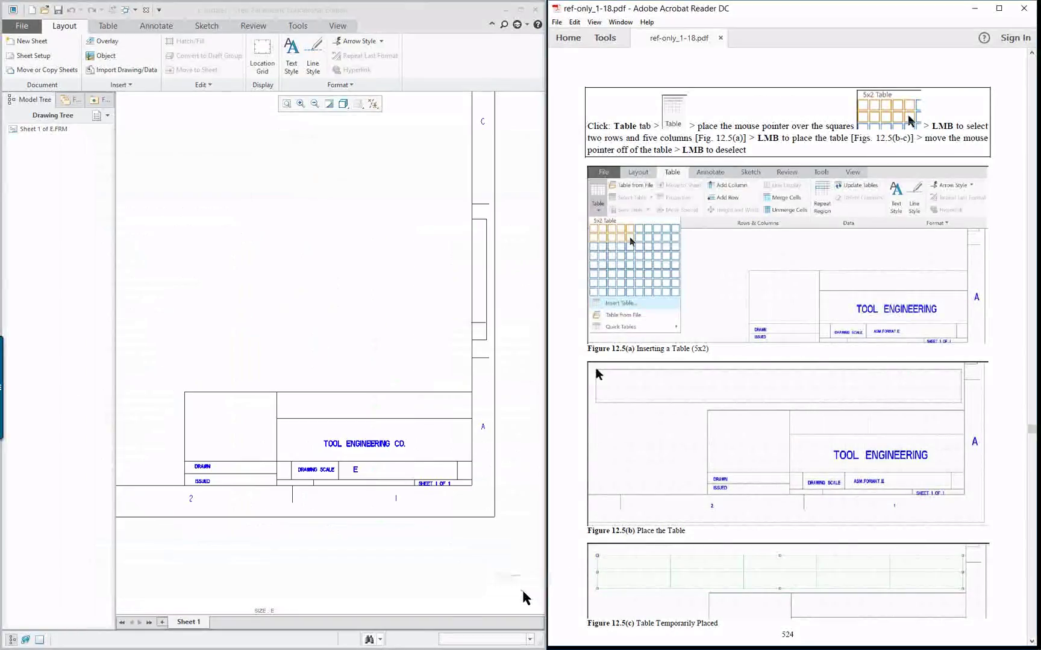
Close the Format Properties window and hide the navigation pane beside the drawing sheet
scroll(402, 408, "down", 2)
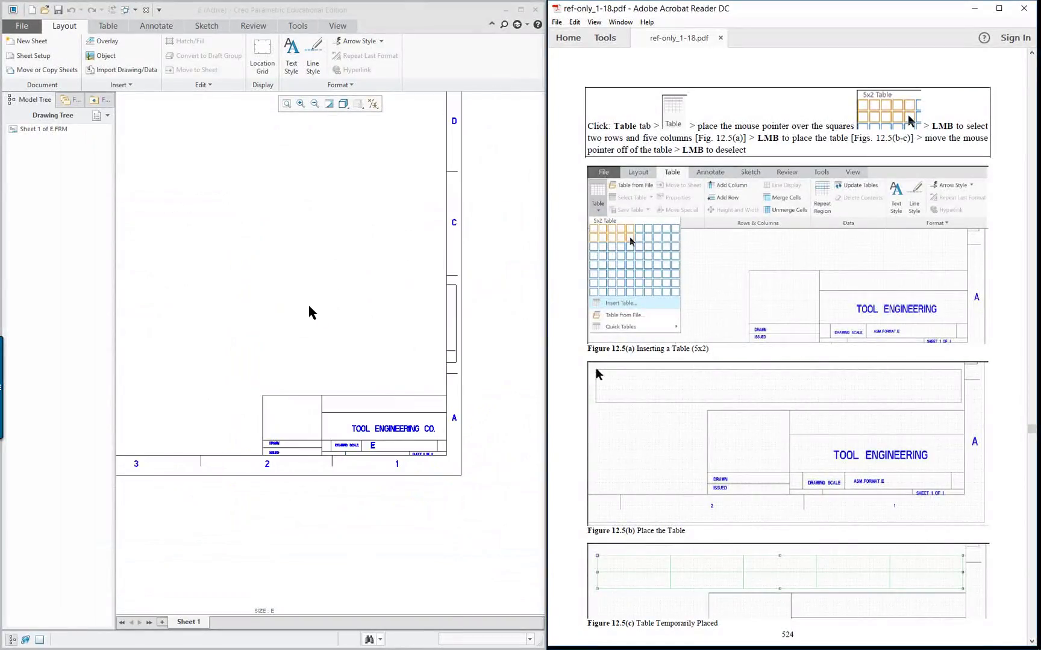
scroll(444, 456, "up", 1)
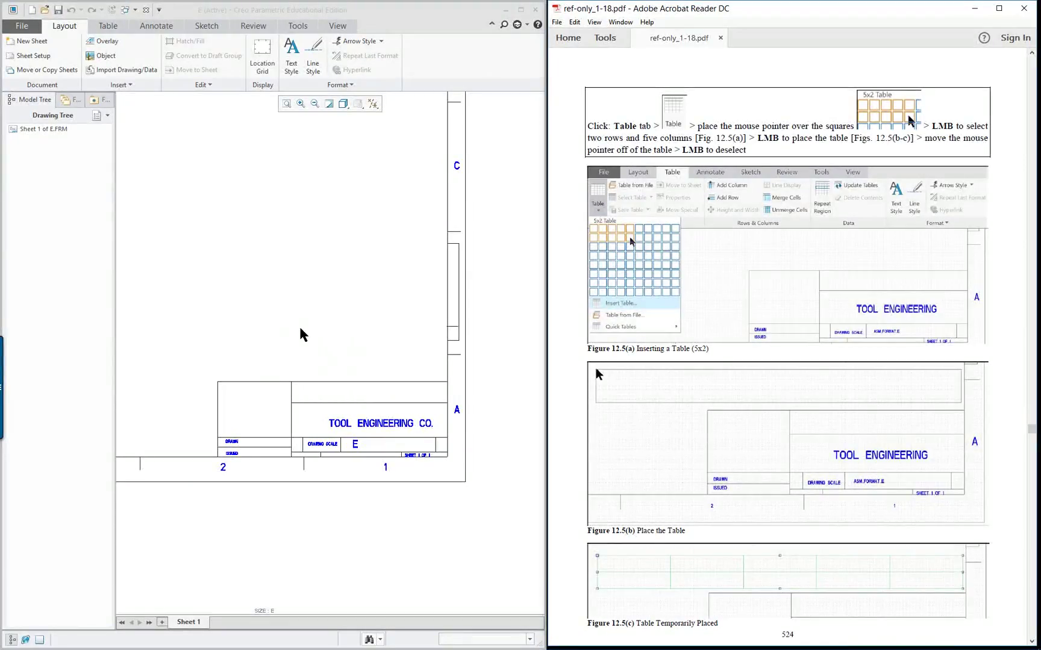
scroll(302, 335, "up", 1)
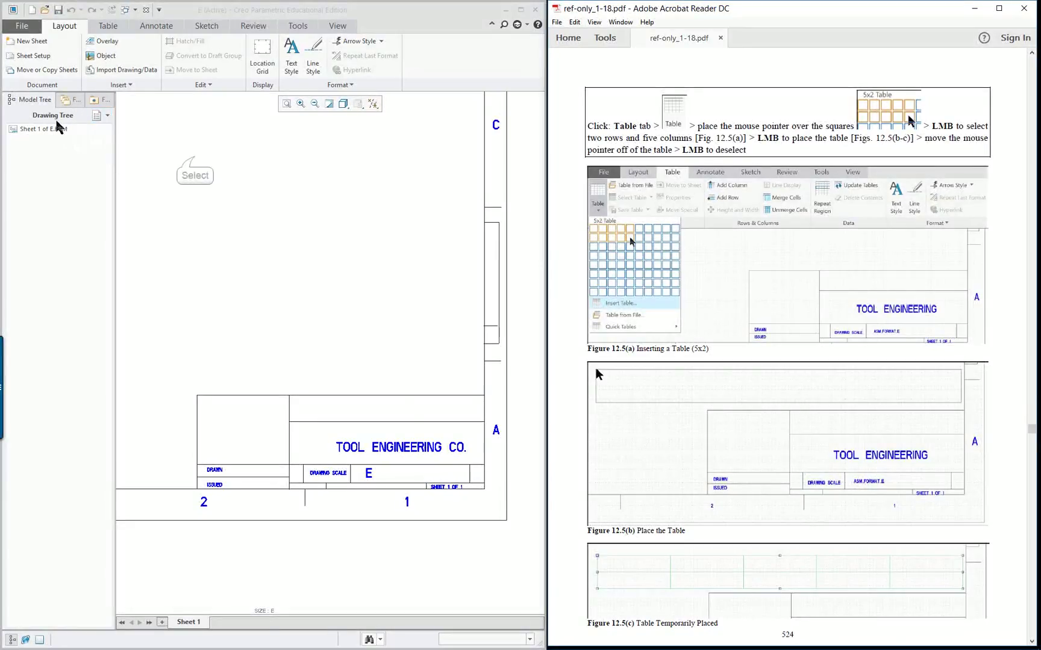
double_click(194, 162)
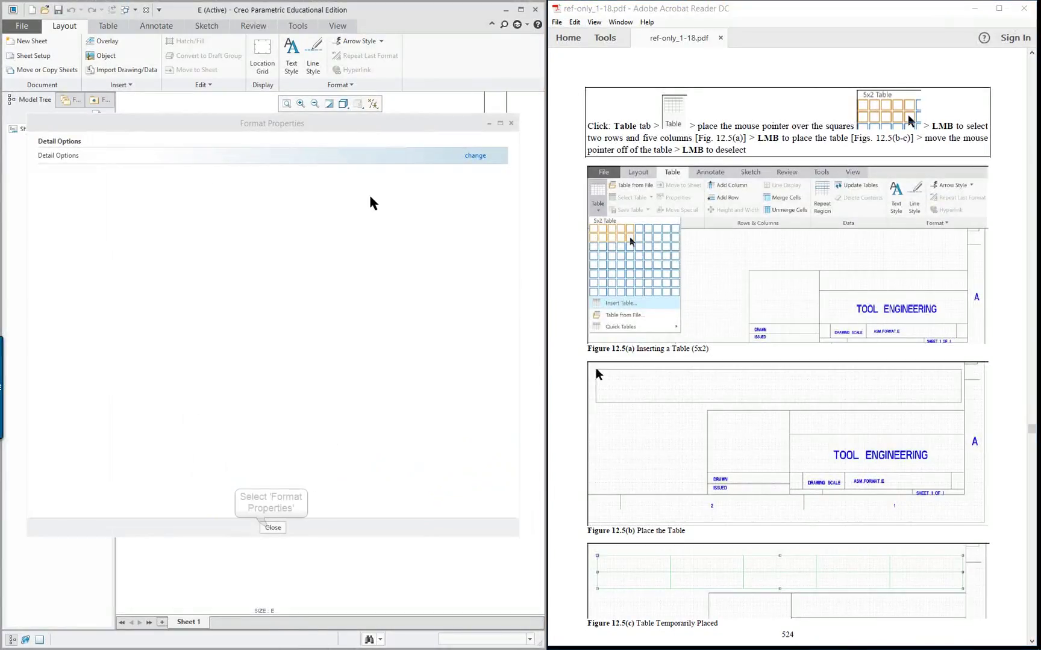
left_click(270, 528)
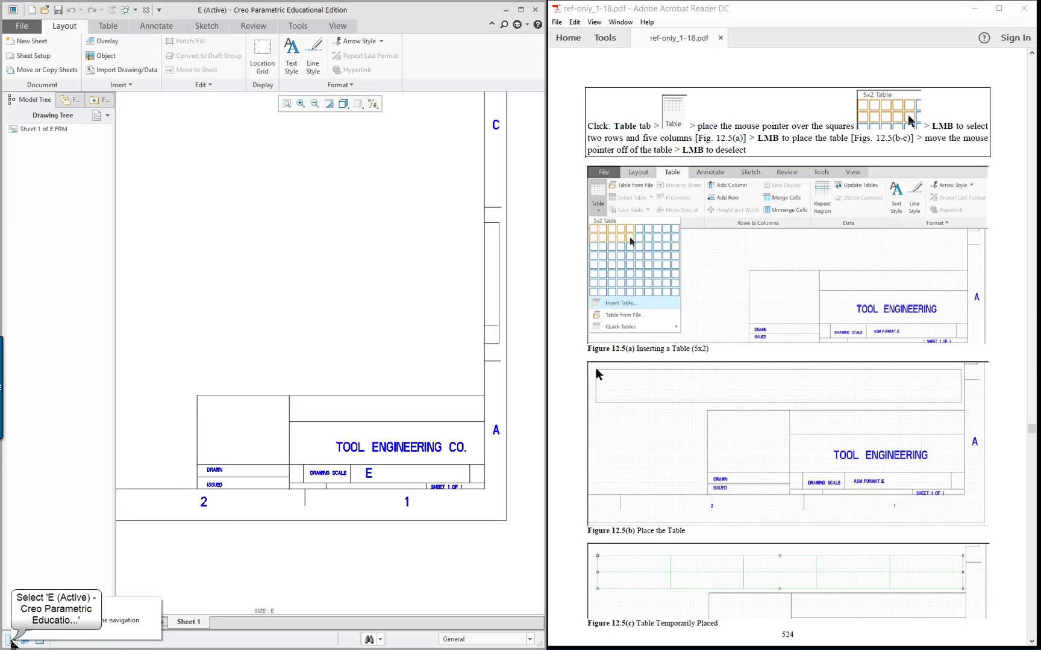
left_click(12, 640)
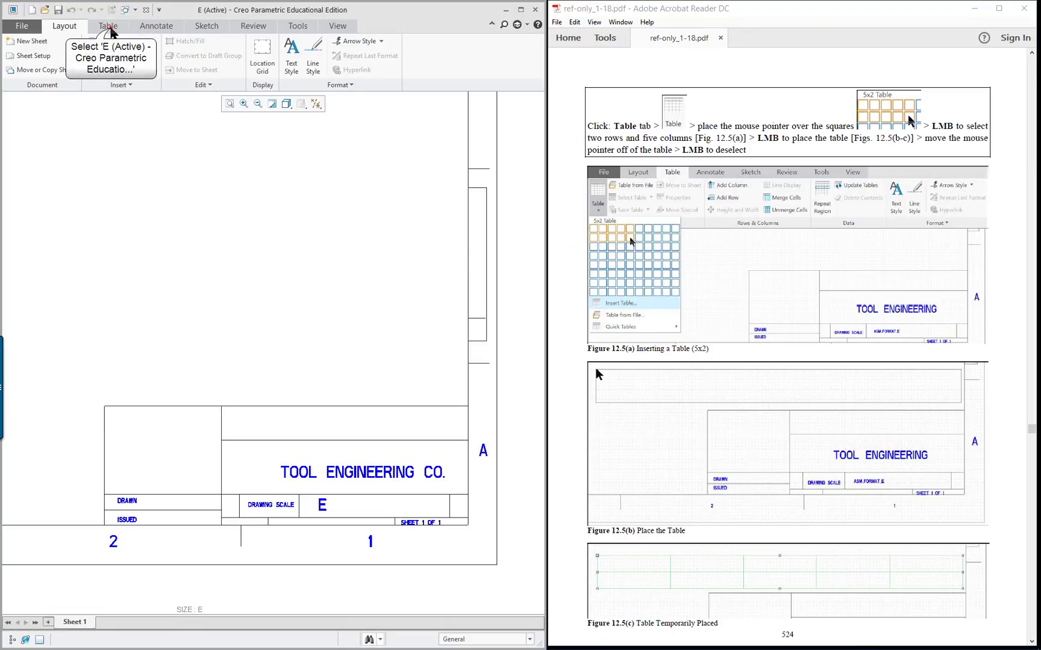
Insert a table of five columns and two rows in the empty area above the title block
left_click(108, 25)
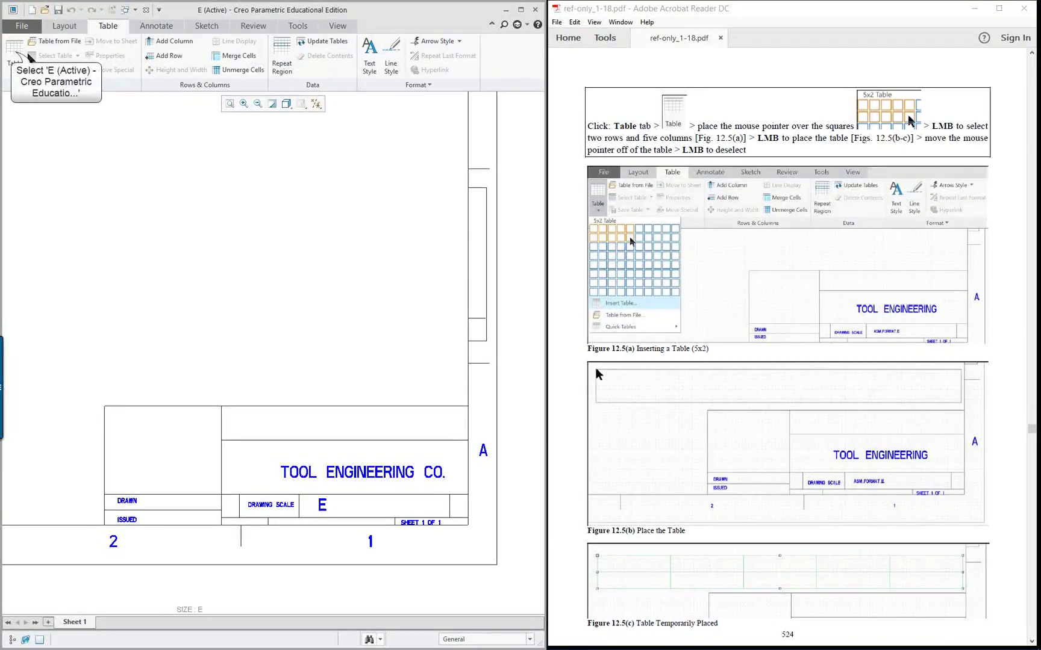
left_click(16, 57)
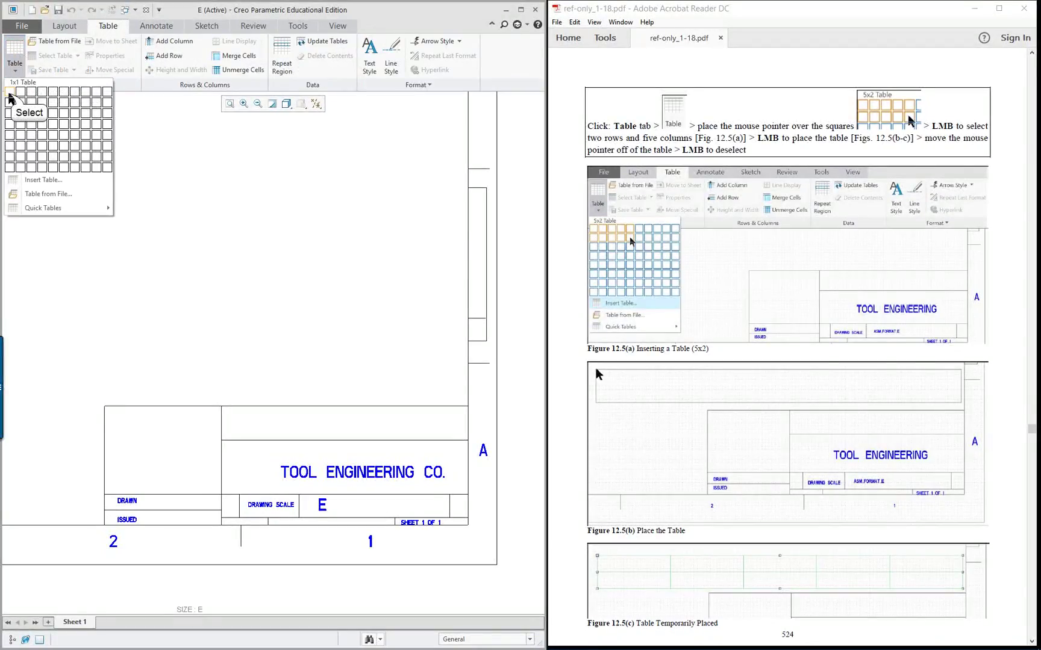
left_click(22, 102)
left_click(15, 57)
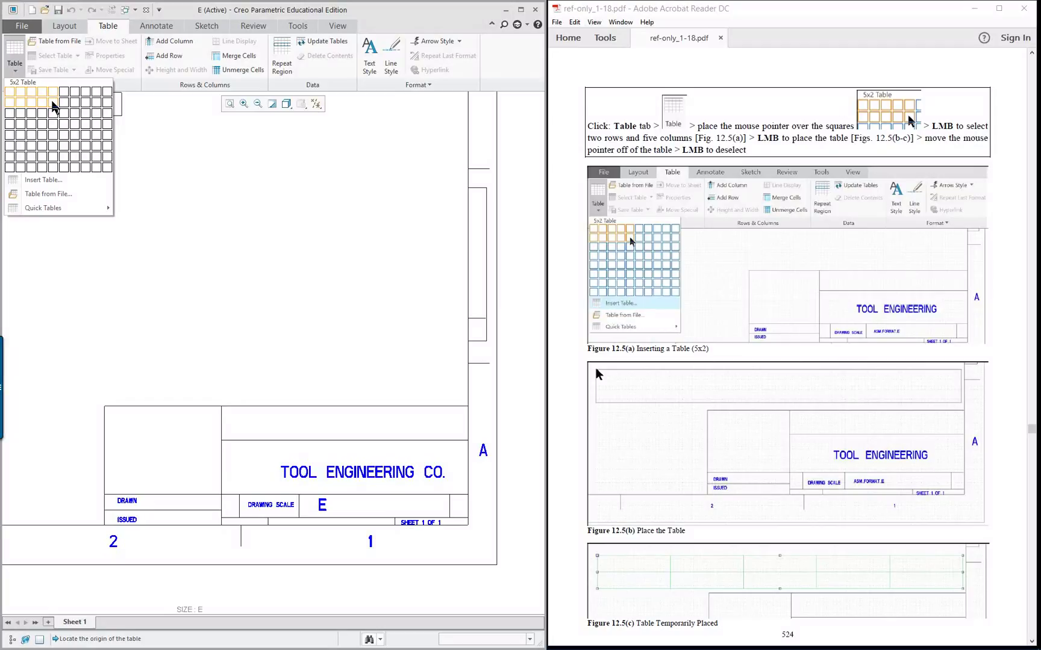
left_click(52, 103)
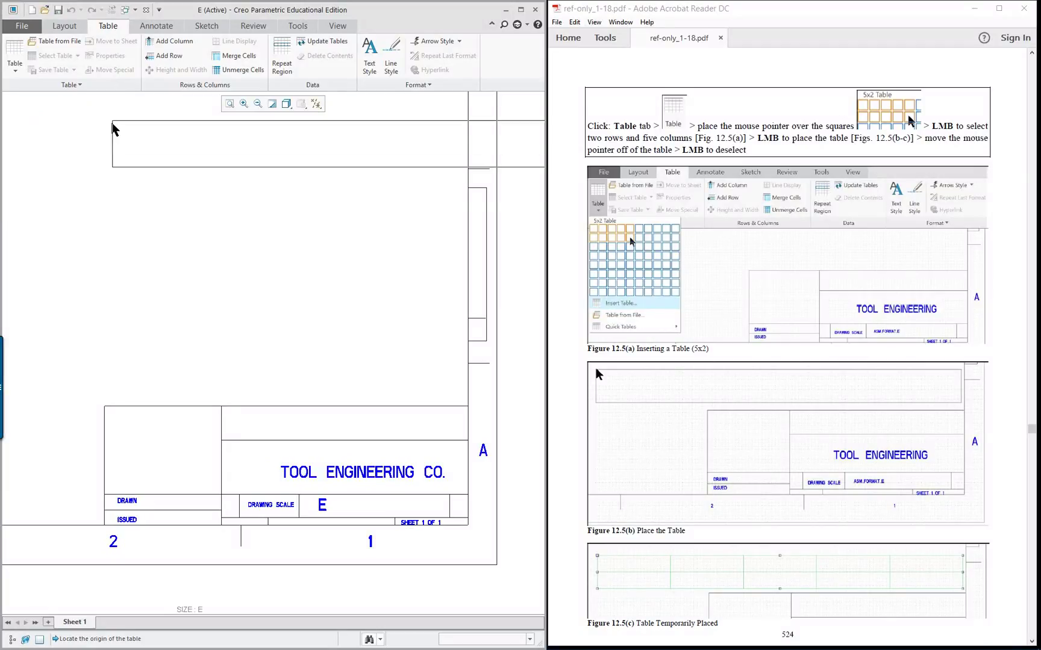
scroll(140, 247, "down", 3)
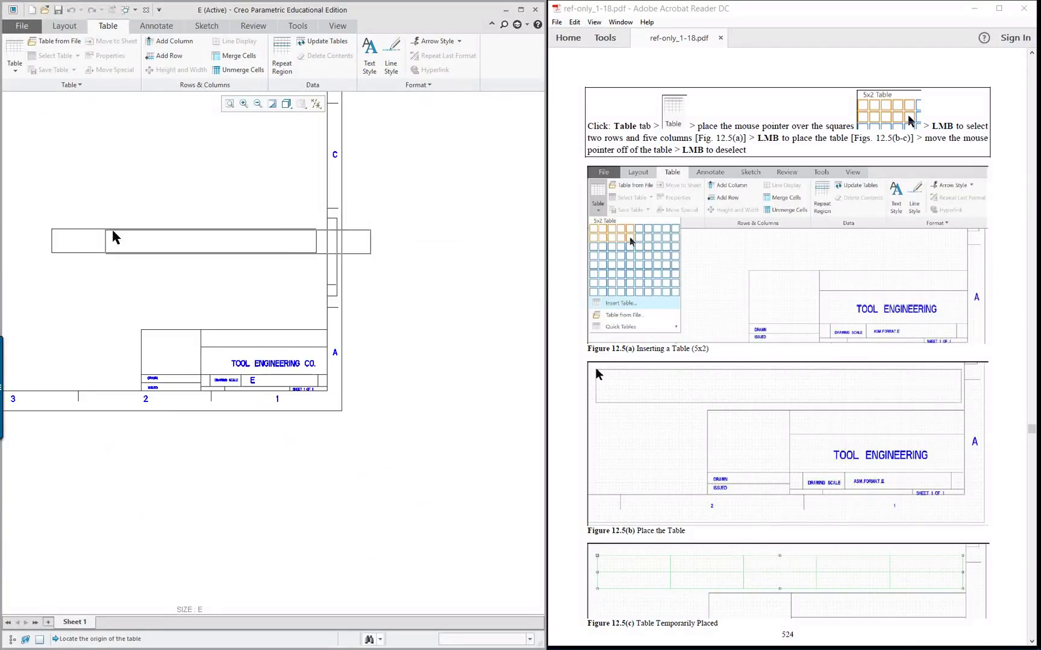
scroll(12, 238, "up", 3)
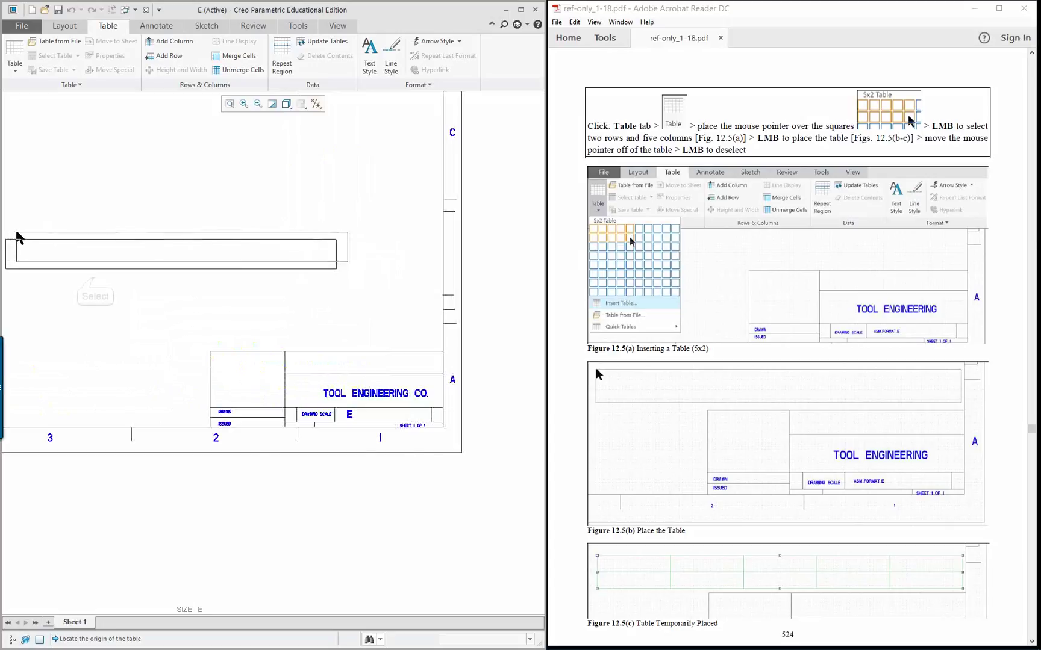
left_click(94, 280)
scroll(314, 212, "down", 1)
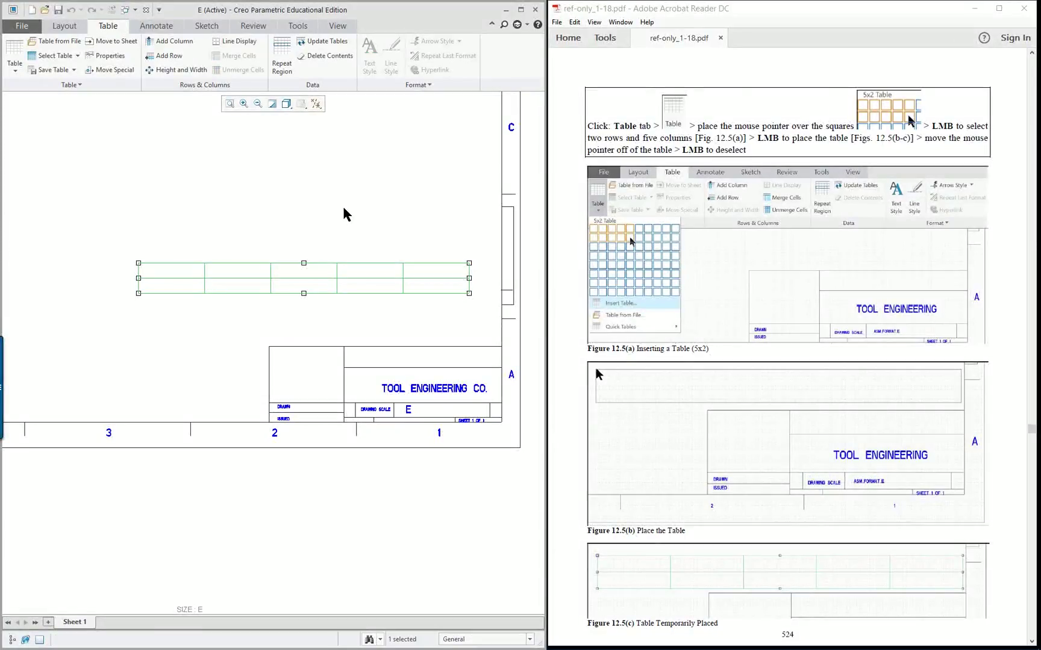
Advance the PDF to the column width and row height instructions of Fig. 12.5(f)-(g) and deselect the new table
left_click(692, 368)
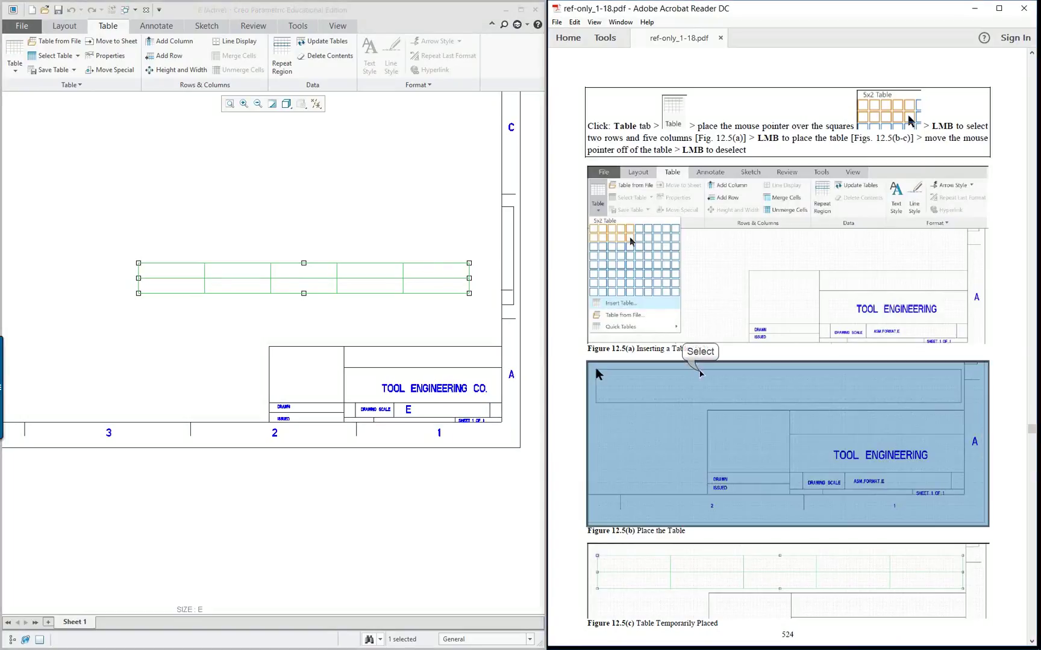
scroll(716, 374, "down", 1)
scroll(716, 374, "down", 10)
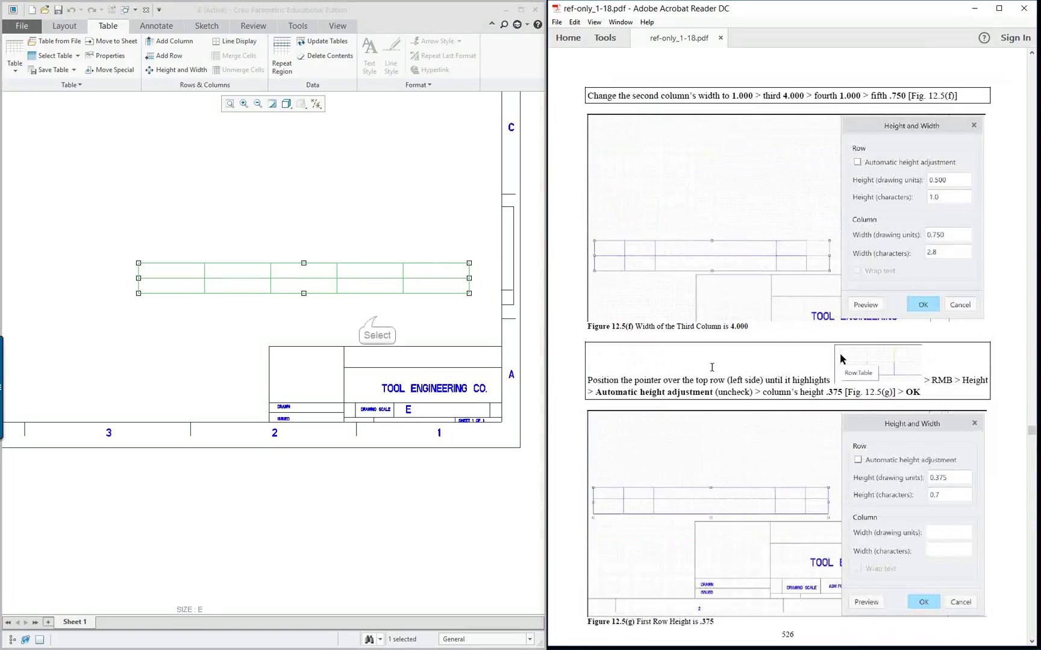
left_click(413, 324)
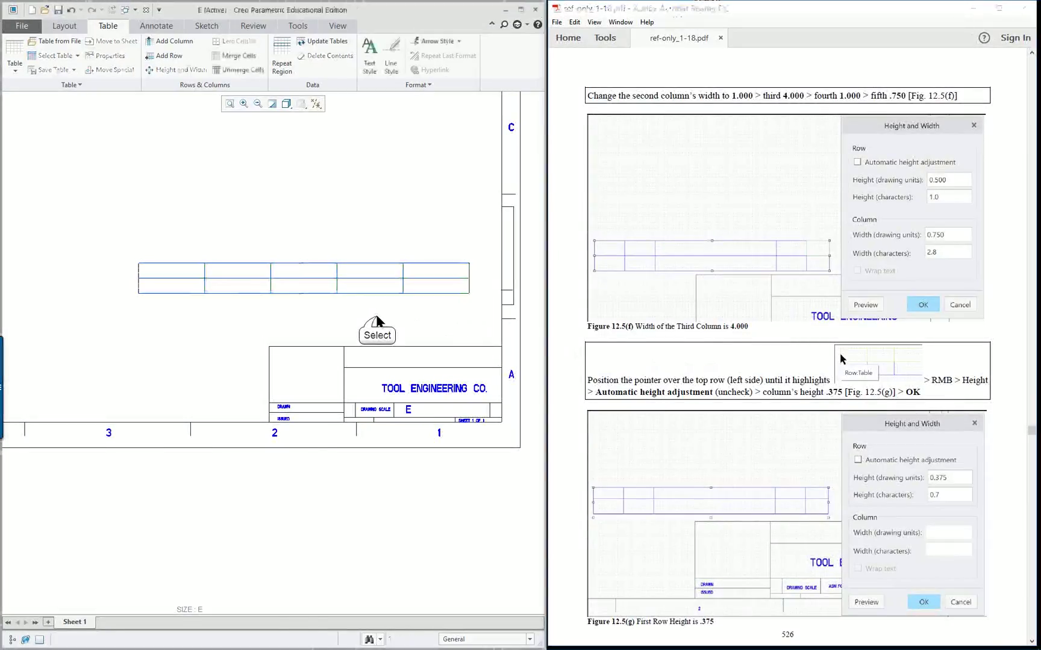
Turn off automatic height adjustment for the table's second row, setting its height to .75 and the first column's width to 1
right_click(143, 290)
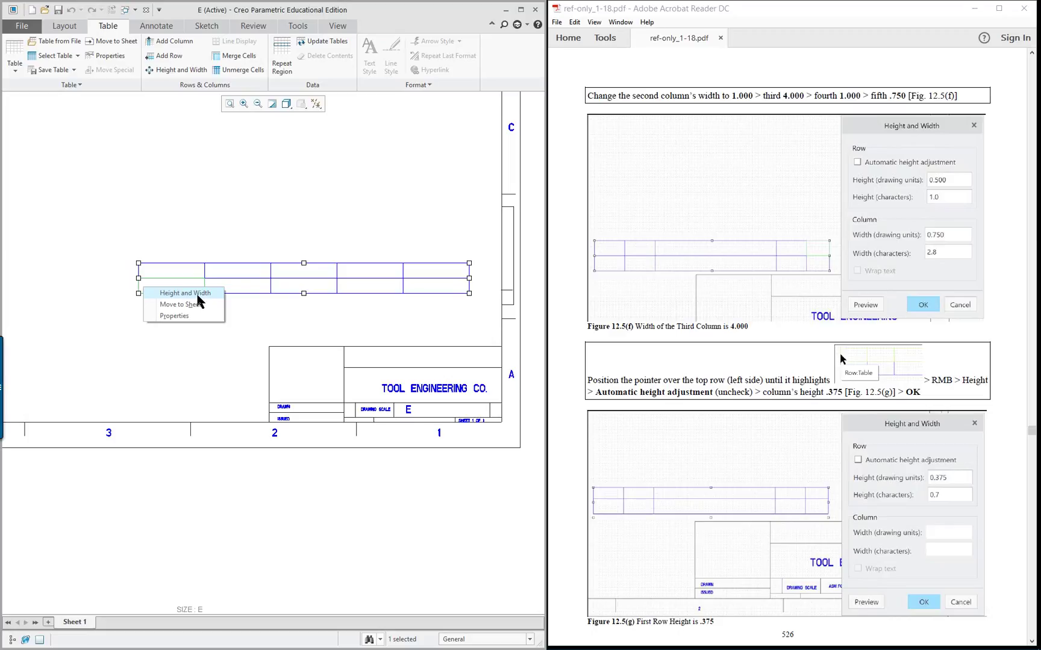
left_click(198, 295)
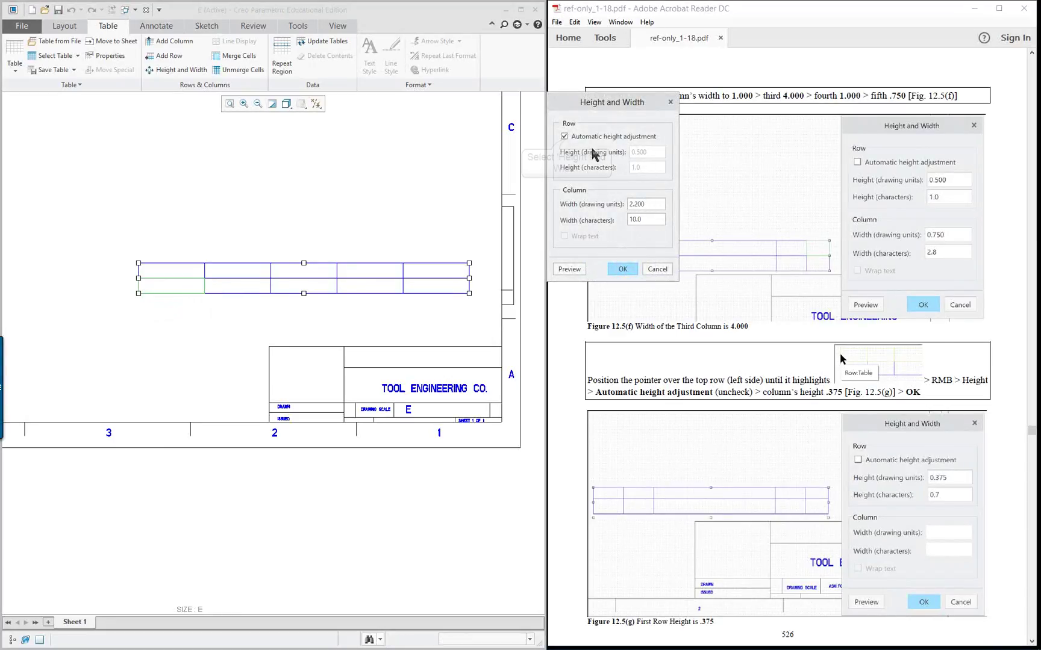
left_click(565, 137)
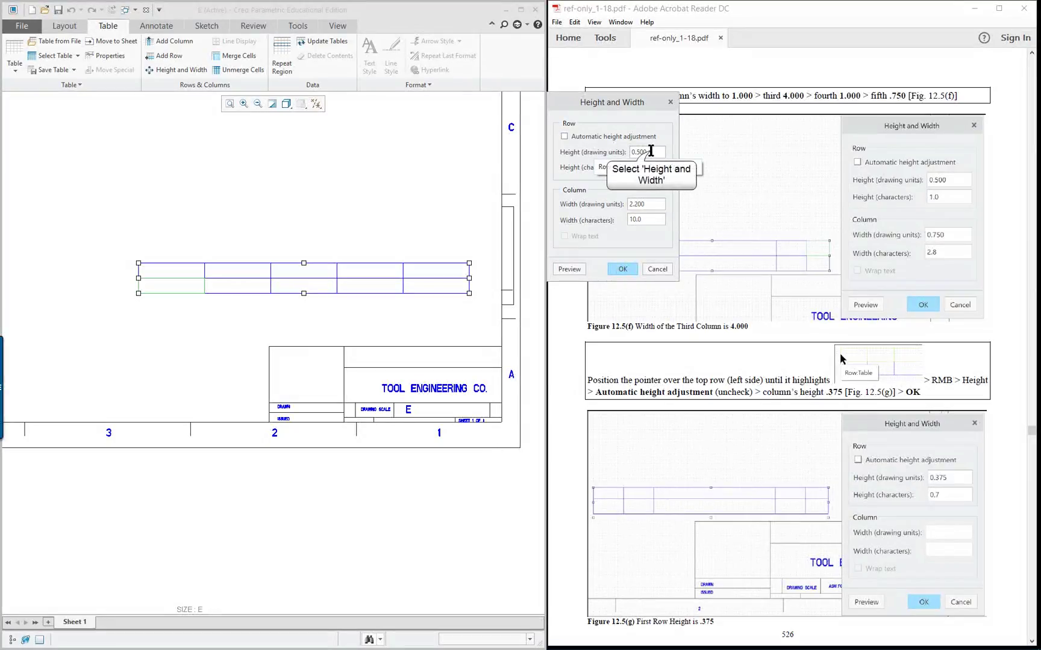
left_click_drag(651, 151, 623, 153)
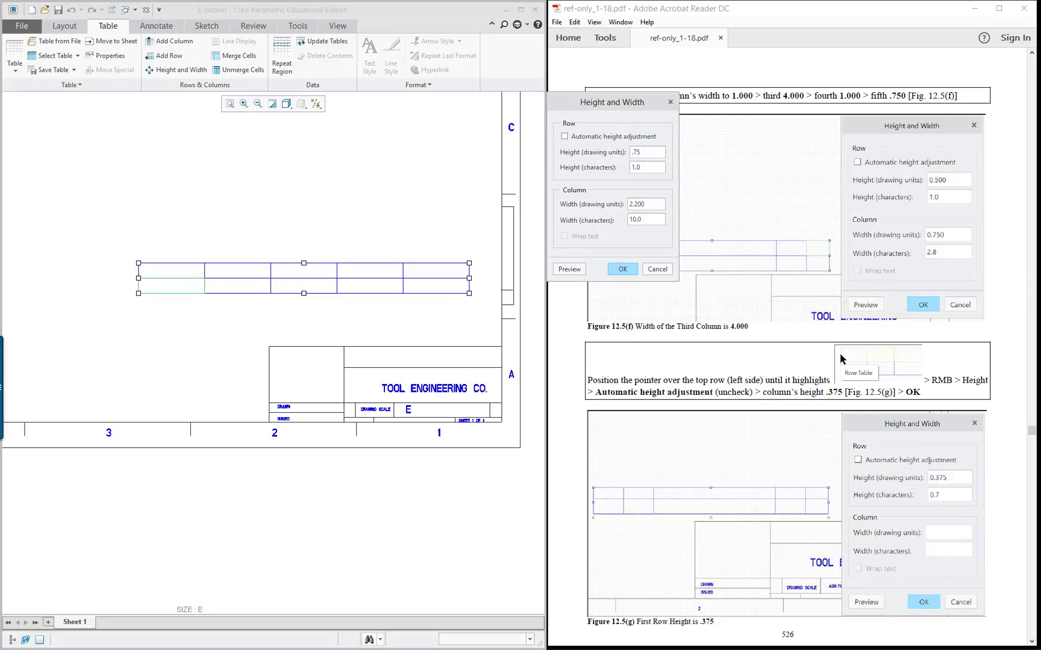
type(".75")
left_click_drag(657, 204, 622, 206)
type("1")
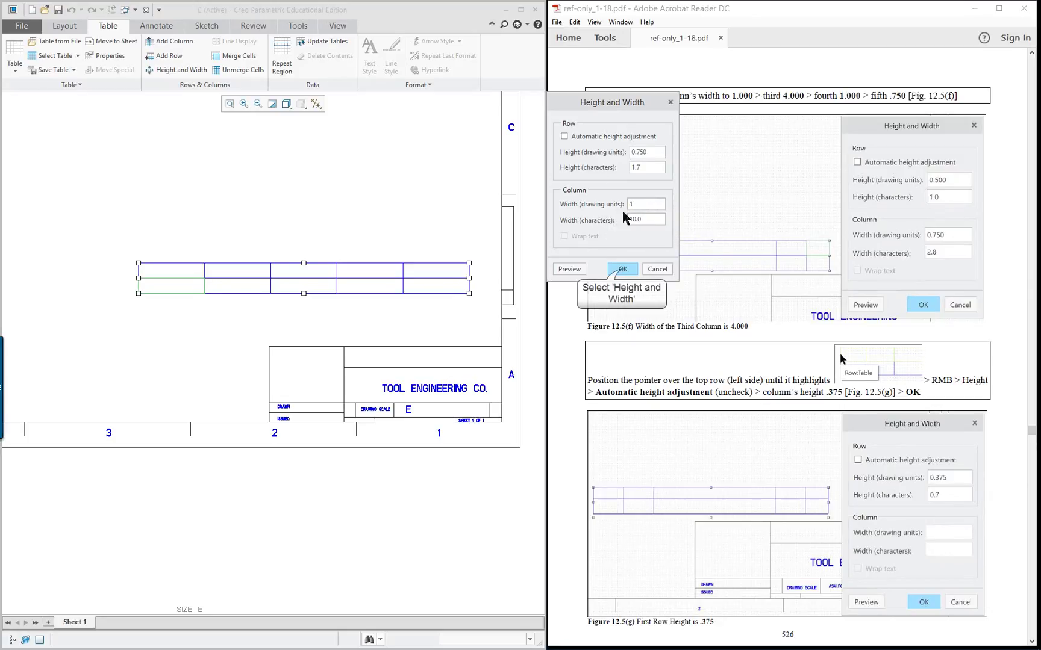
left_click(622, 269)
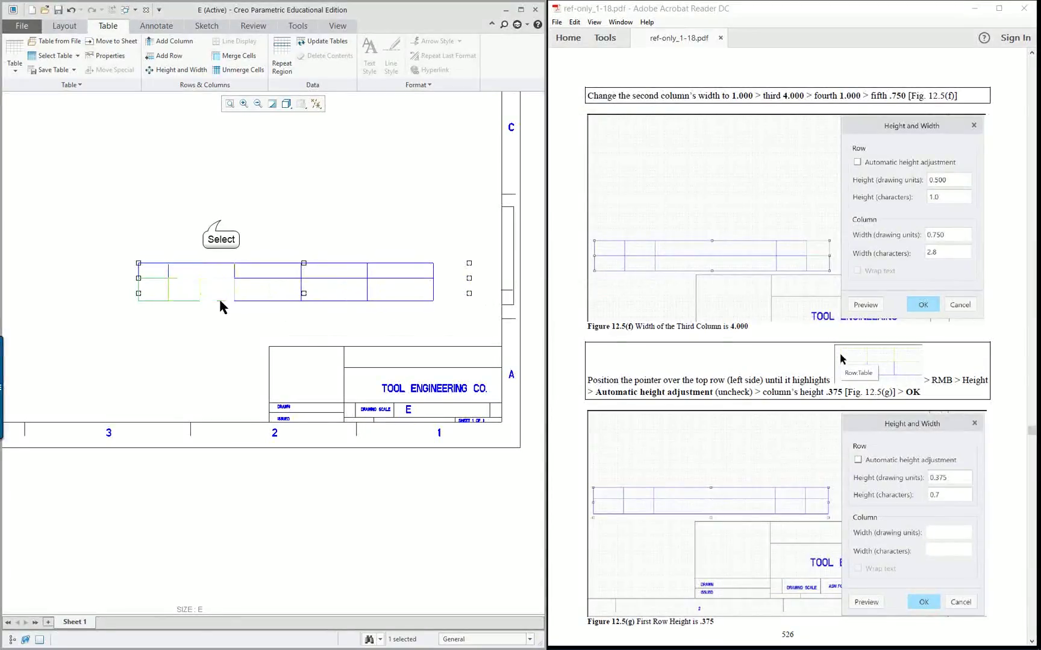
Turn off automatic height adjustment for the table's first row and set the second column's width to 1
left_click(207, 269)
right_click(209, 268)
left_click(251, 318)
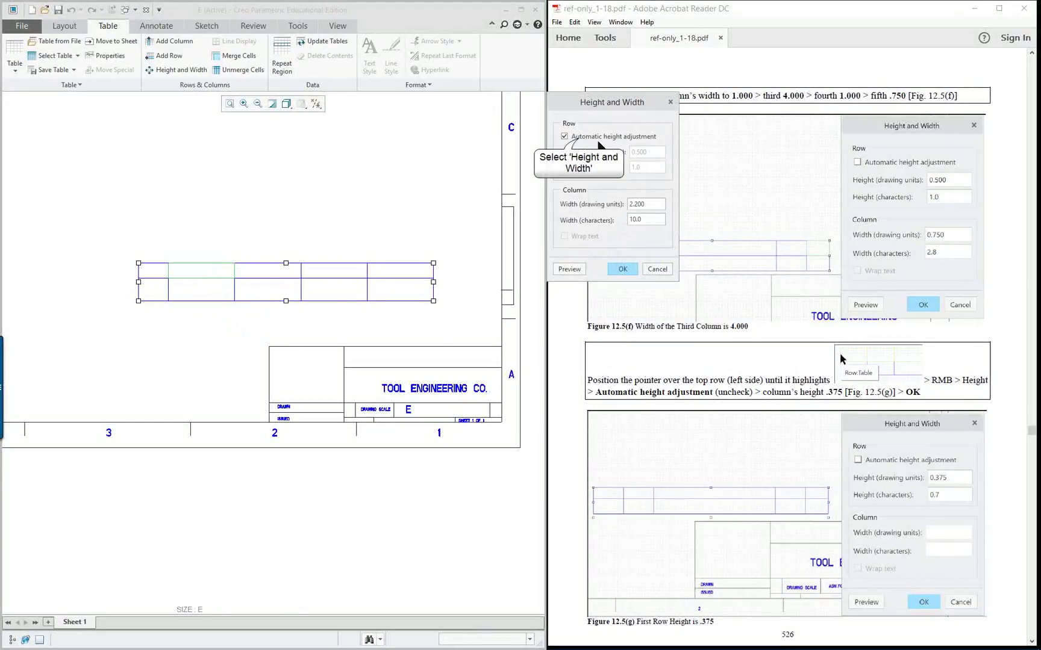
left_click(581, 140)
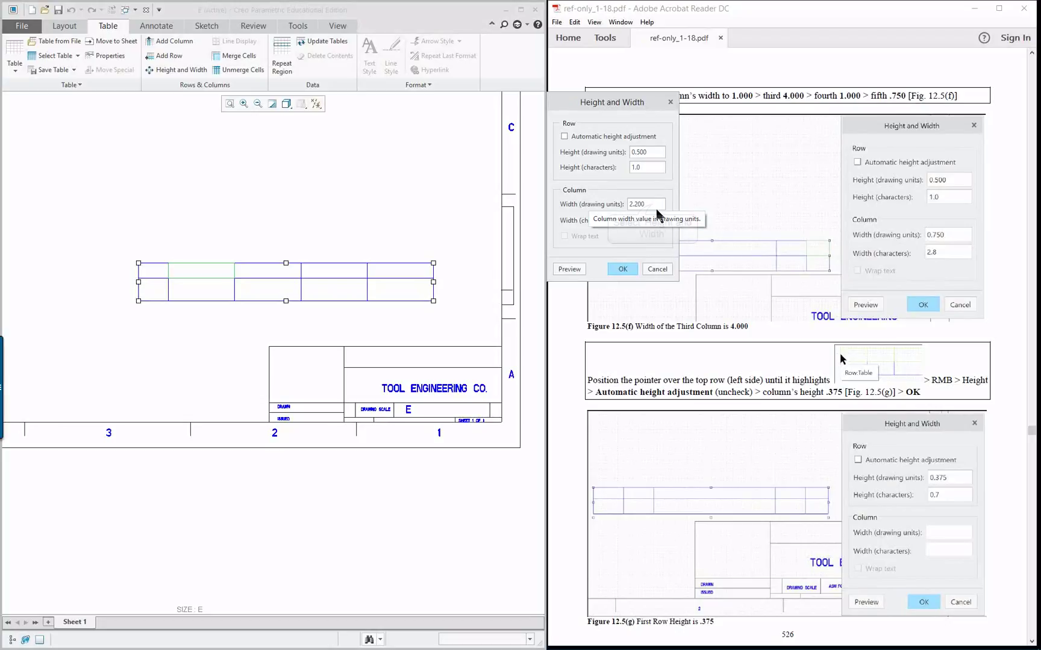
left_click_drag(652, 204, 617, 206)
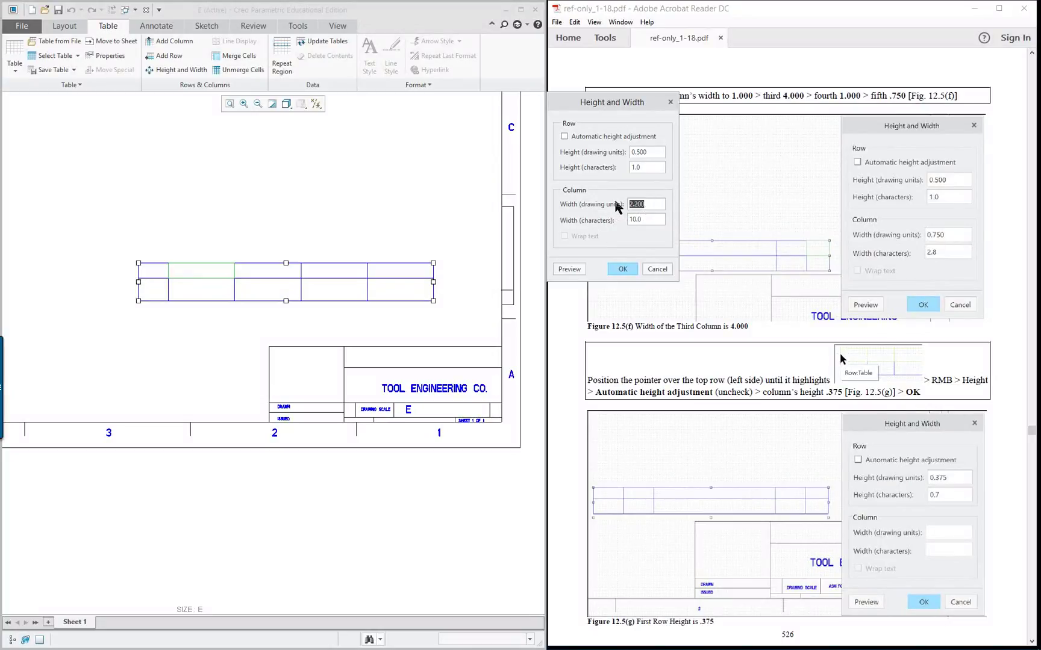
left_click(622, 269)
Set the table's third column width to 4 and deselect the table
right_click(245, 271)
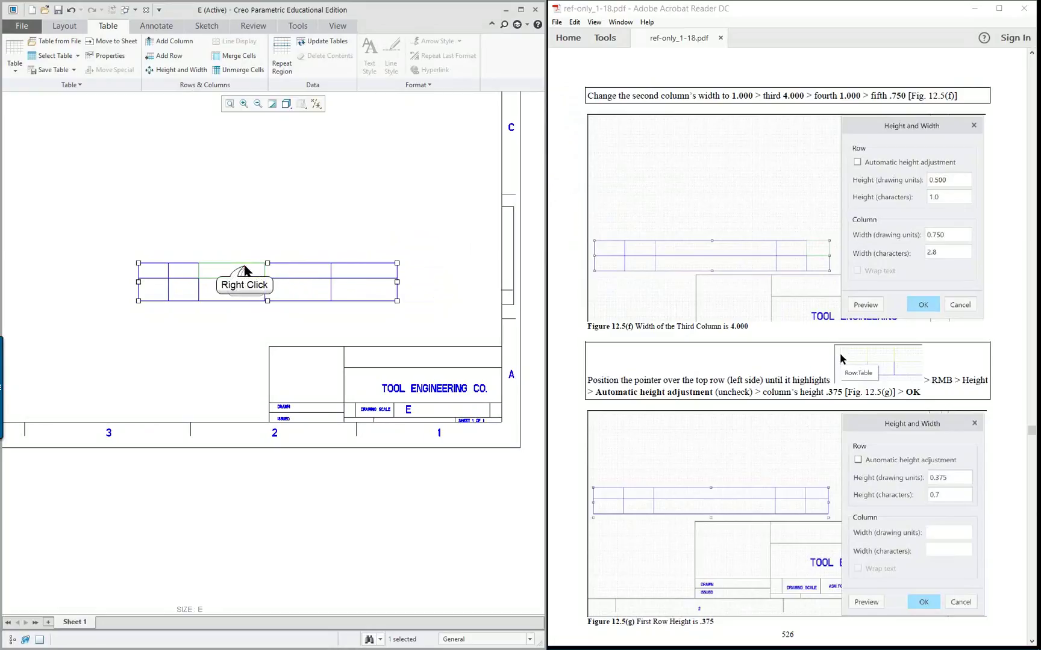
left_click(288, 306)
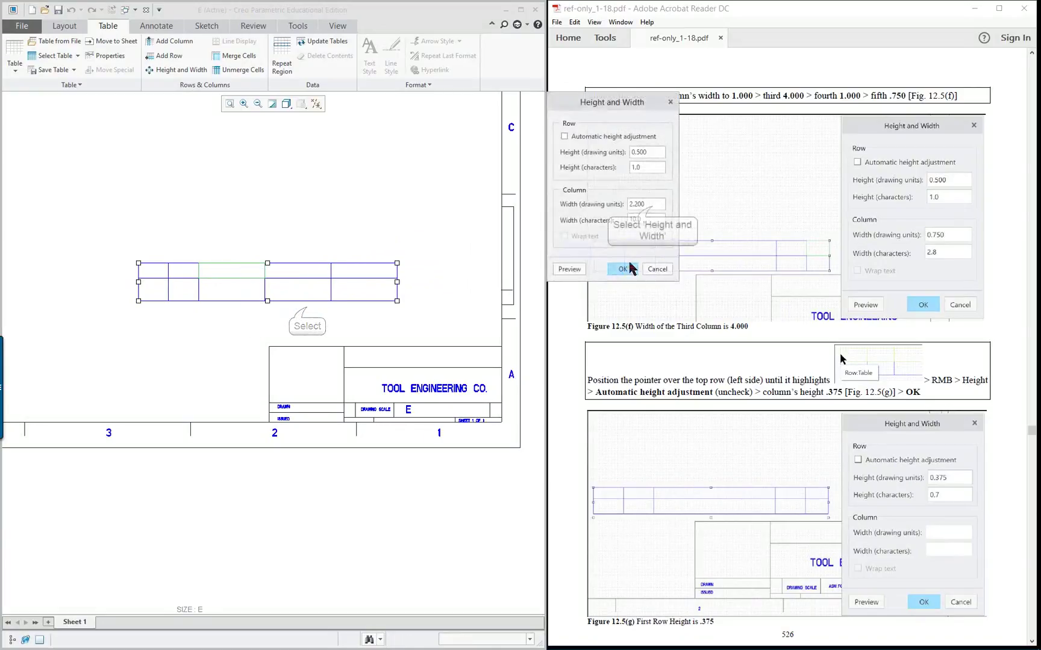
left_click_drag(651, 205, 617, 208)
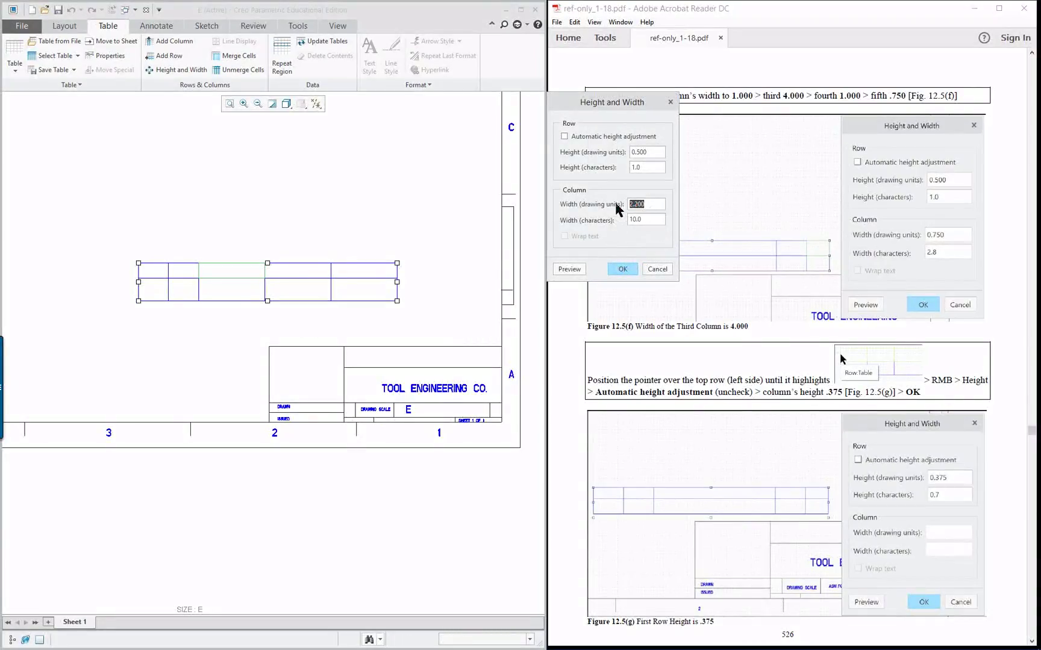
left_click(624, 271)
left_click(393, 224)
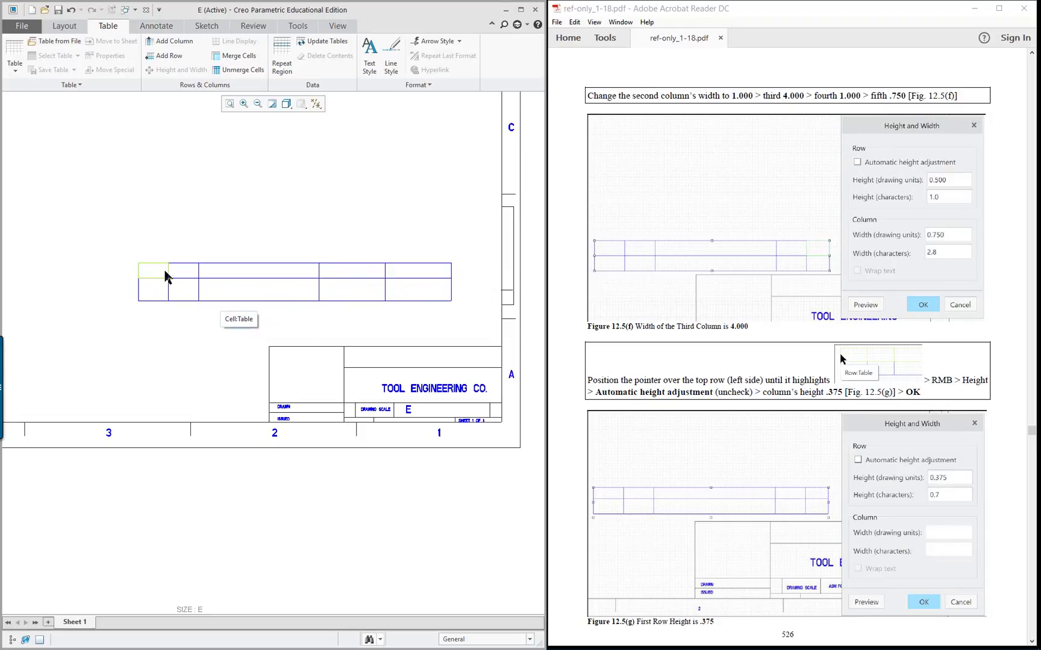
Open the text style of the whole table and set the character height to .2
double_click(157, 292)
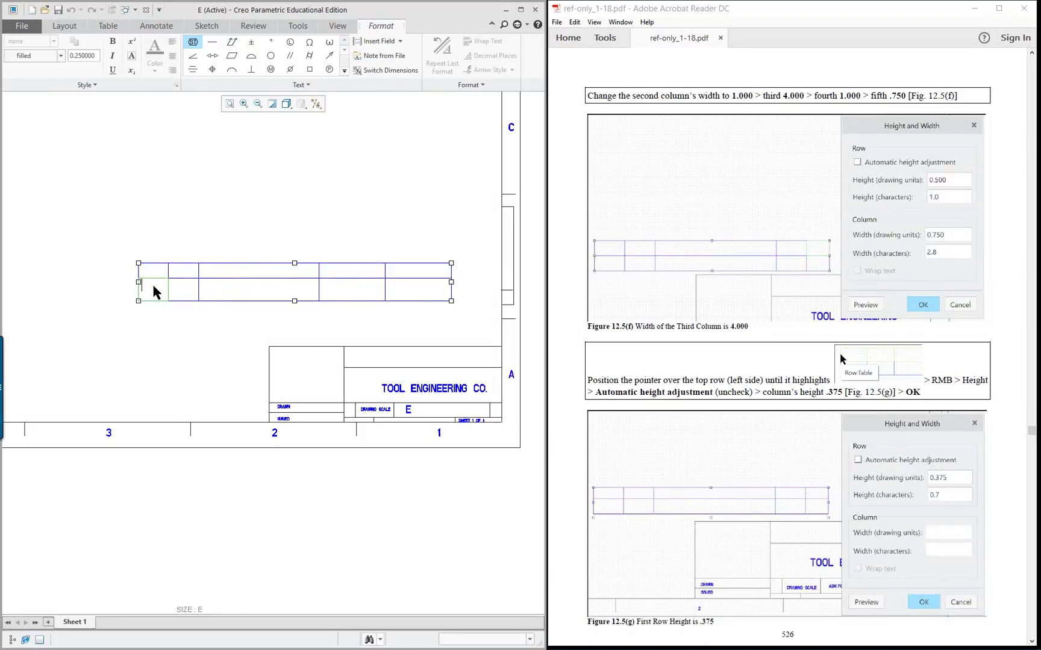
left_click(246, 233)
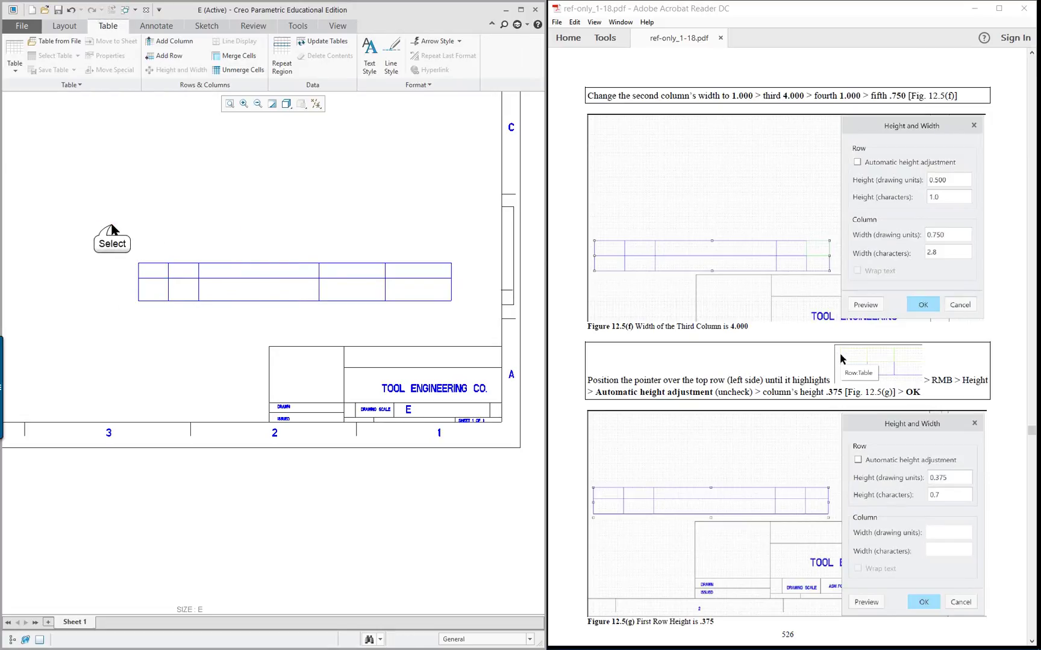
right_click(355, 280)
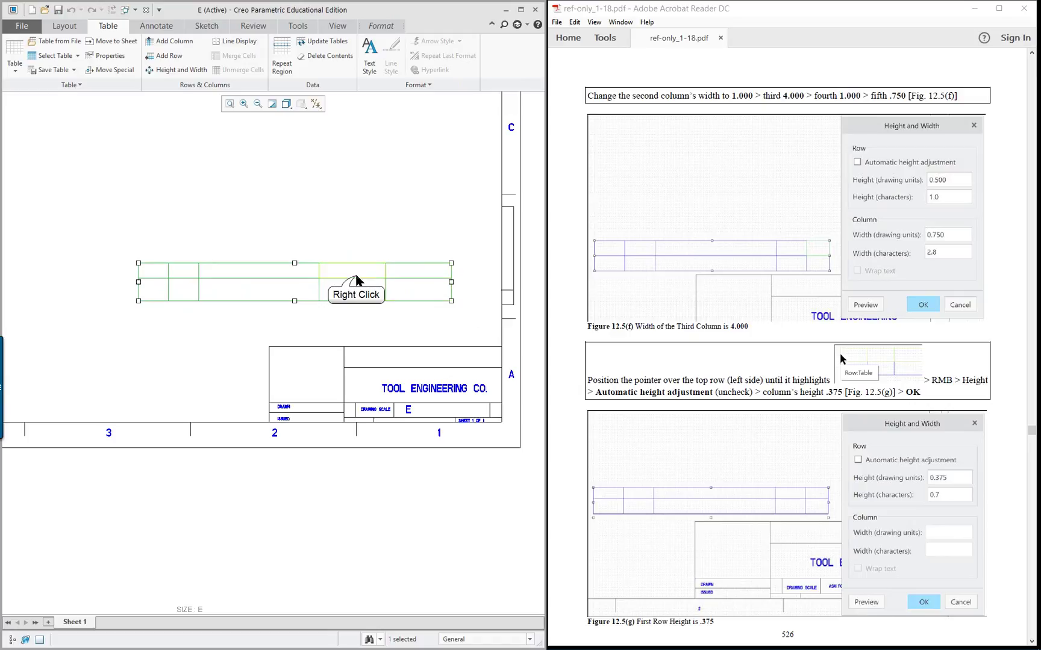
left_click(407, 353)
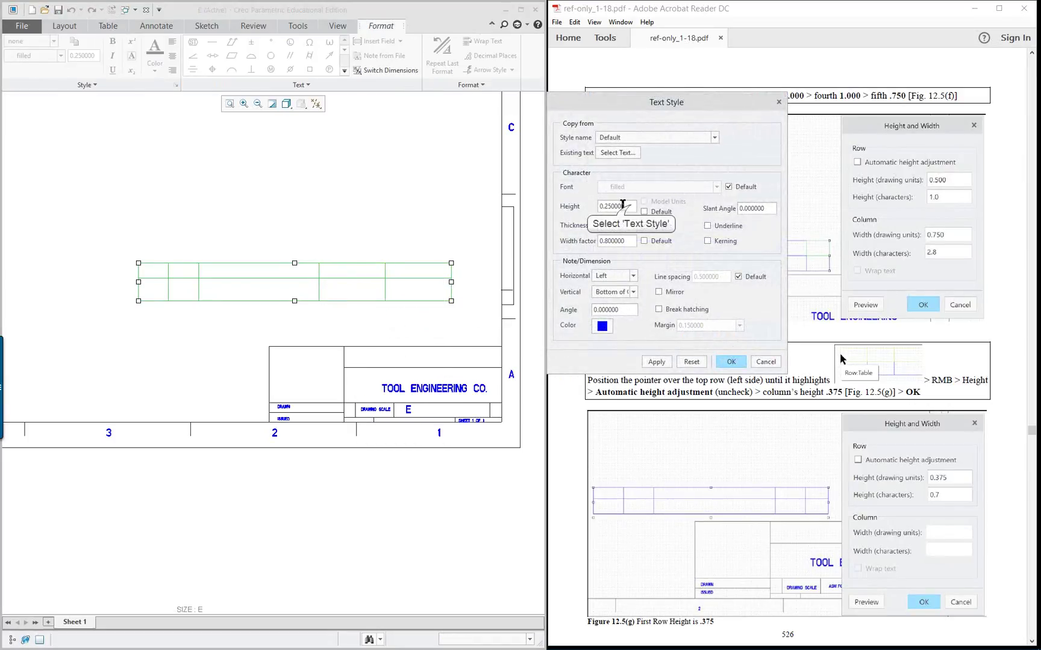
double_click(631, 206)
type(".2")
Set the table text's horizontal justification to Center and vertical to Middle, apply the text style and deselect the table
left_click(633, 275)
left_click(620, 296)
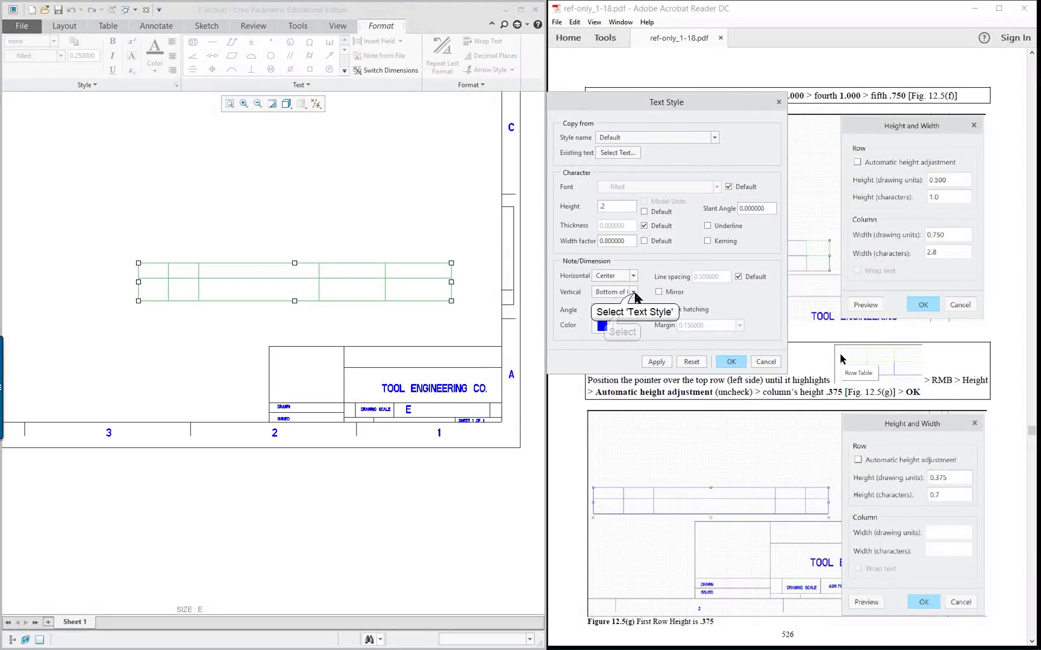
left_click(632, 291)
left_click(614, 313)
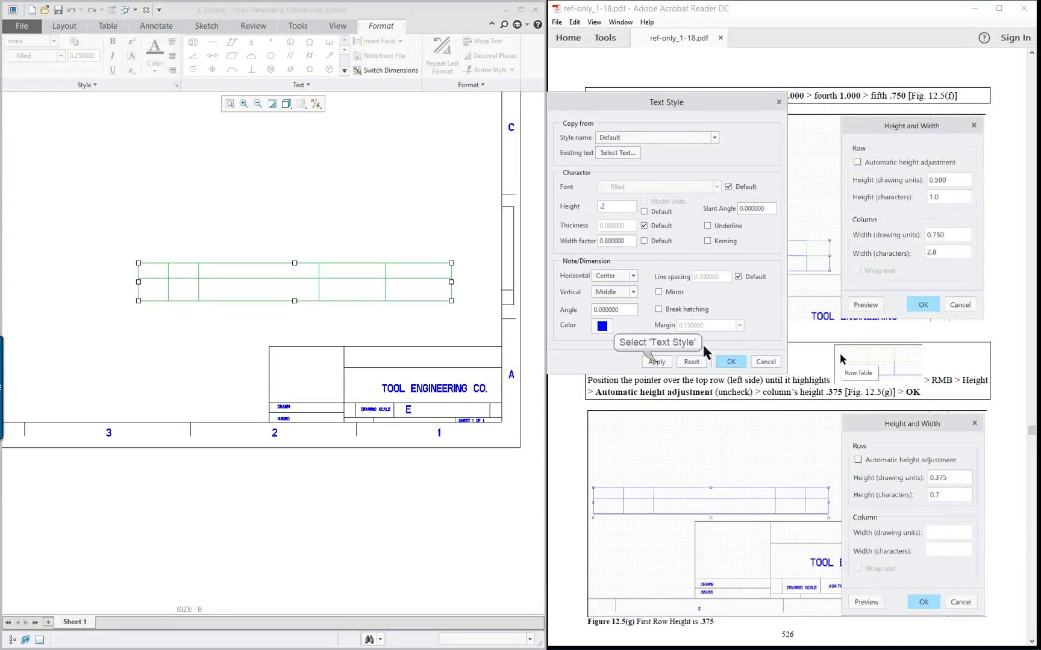
left_click(658, 361)
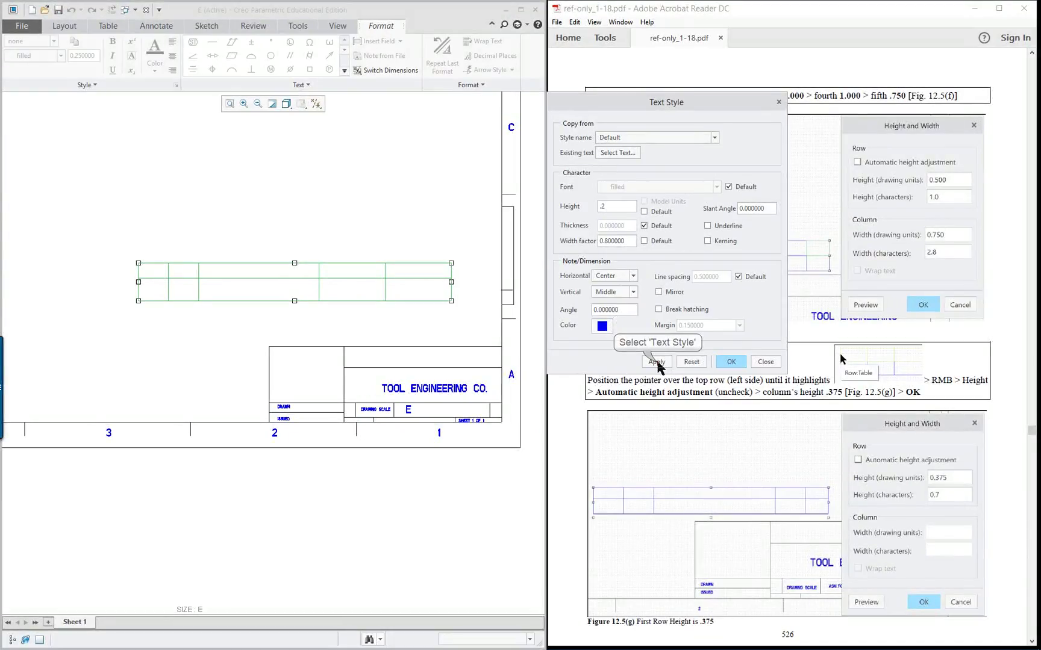
left_click(732, 363)
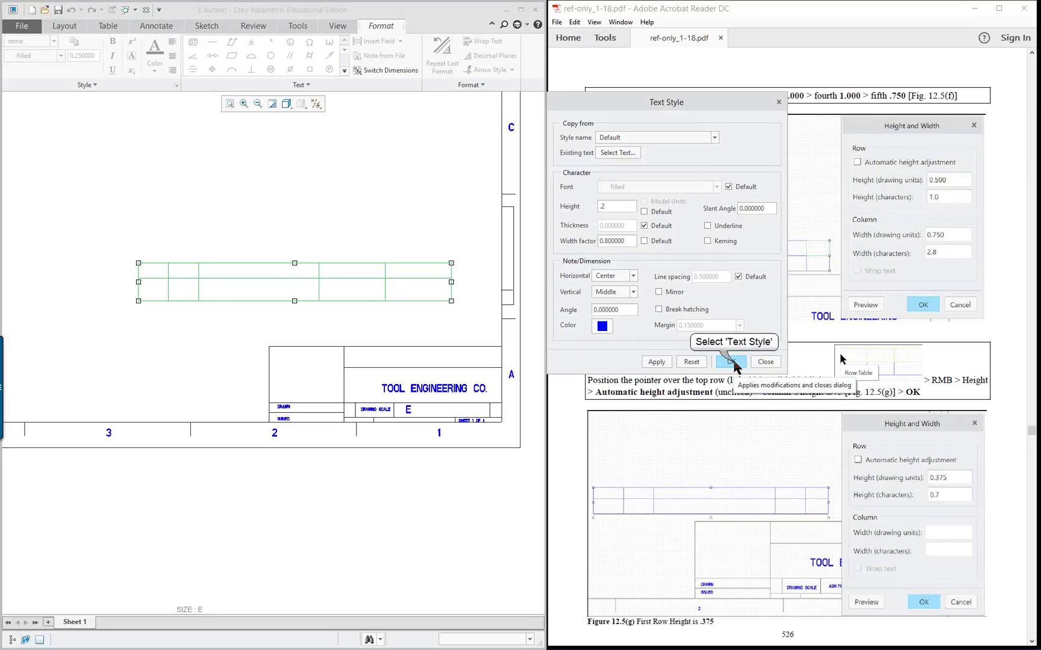
left_click(263, 230)
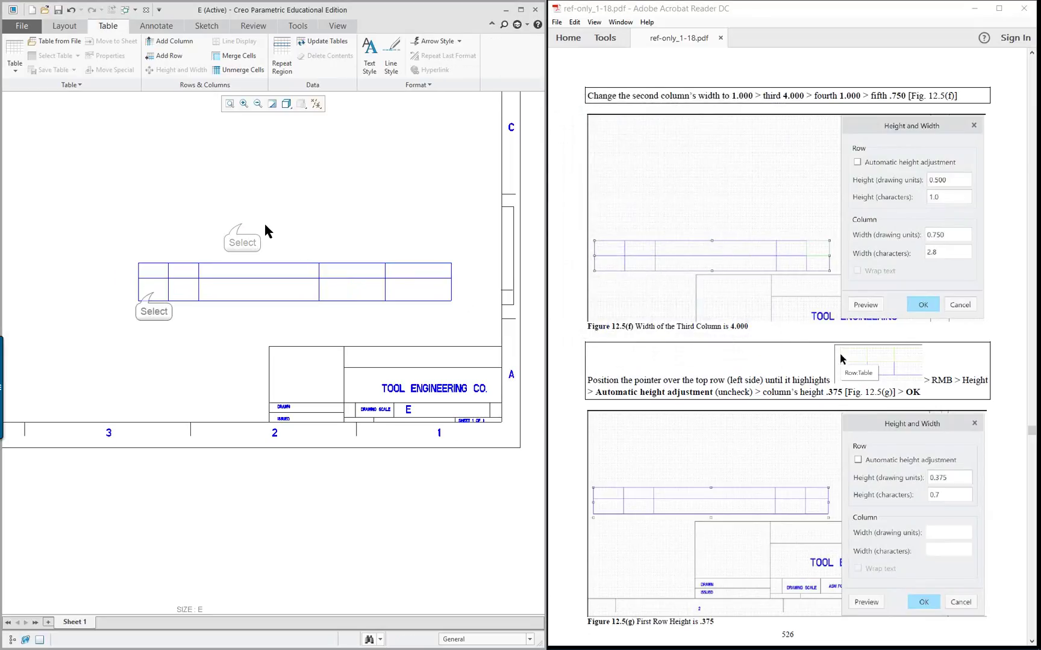
Advance the PDF to the column heading instructions of Fig. 12.6(a)-(b) and enter ITEM in the first cell of the second row
left_click(154, 297)
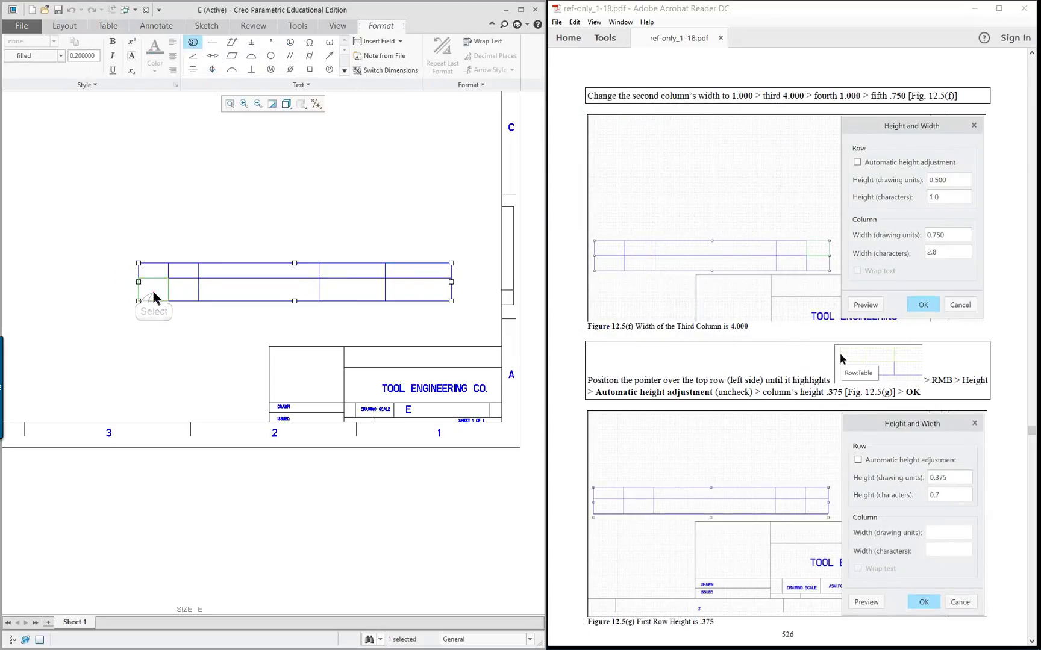
scroll(828, 428, "down", 3)
scroll(828, 427, "down", 10)
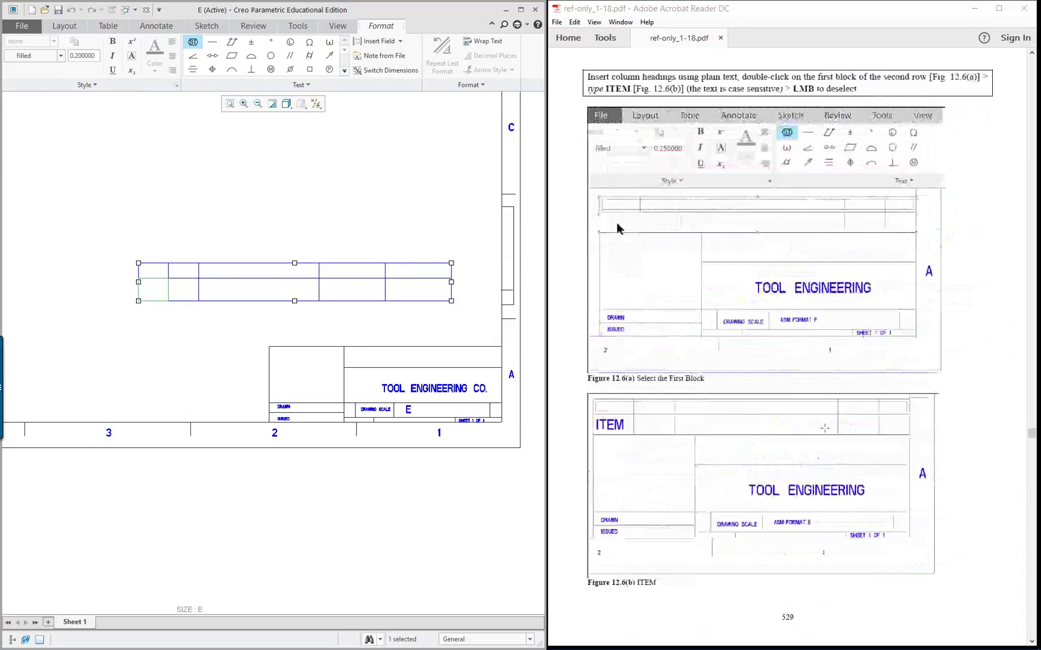
scroll(829, 428, "up", 3)
double_click(150, 294)
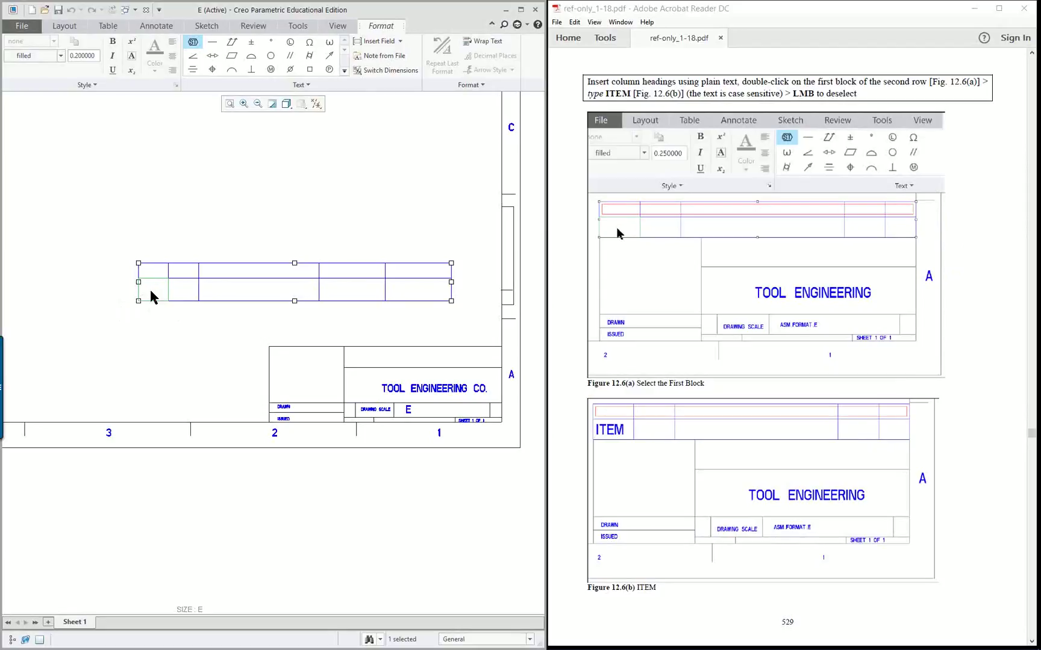
type("ITEM")
left_click(163, 314)
left_click(162, 222)
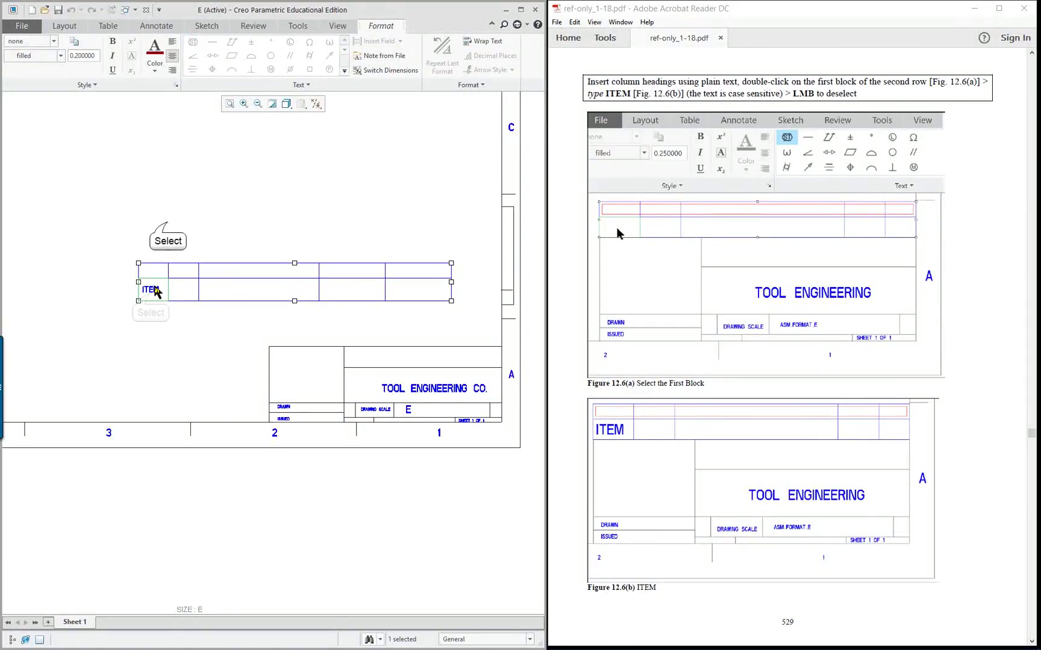
Review the ITEM cell's text style settings and the PDF instructions for the remaining column headings in Fig. 12.6(c)-(f)
left_click(150, 295)
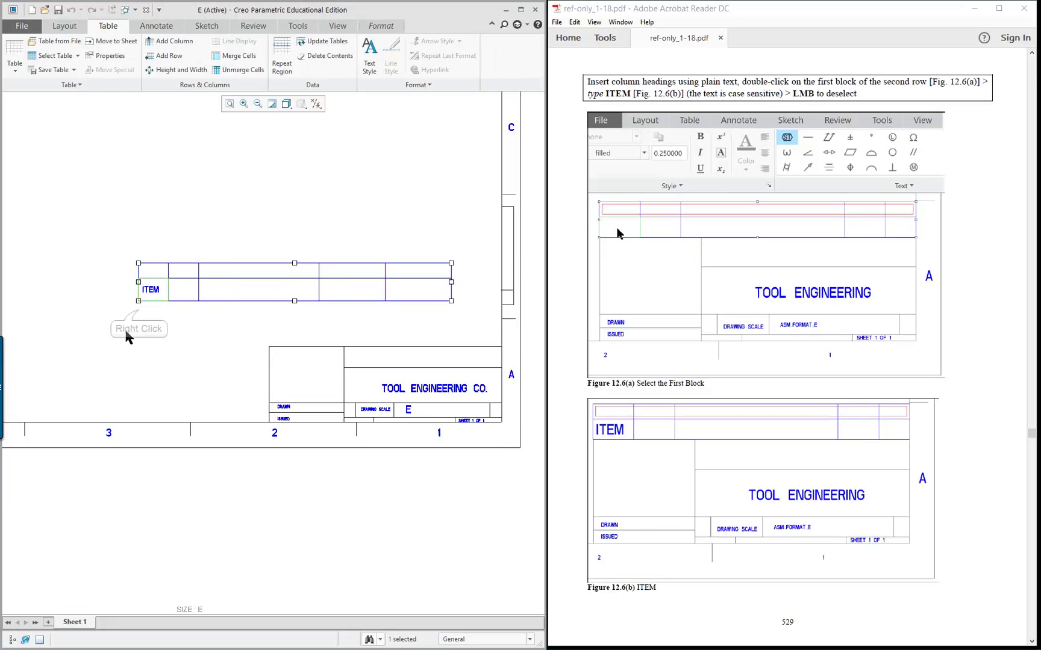
right_click(139, 312)
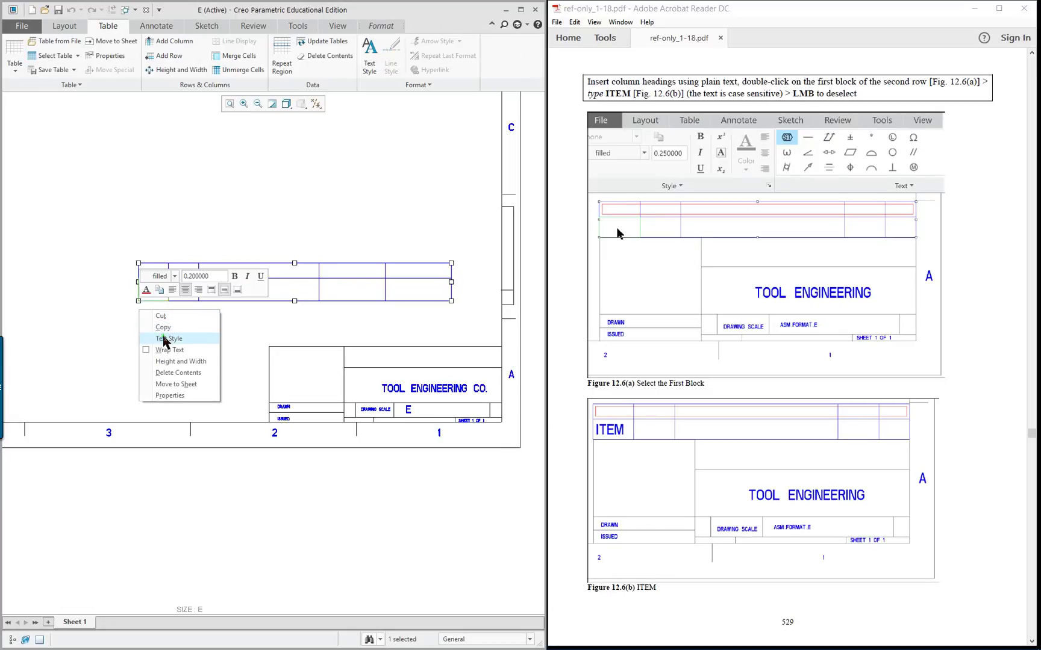
left_click(173, 340)
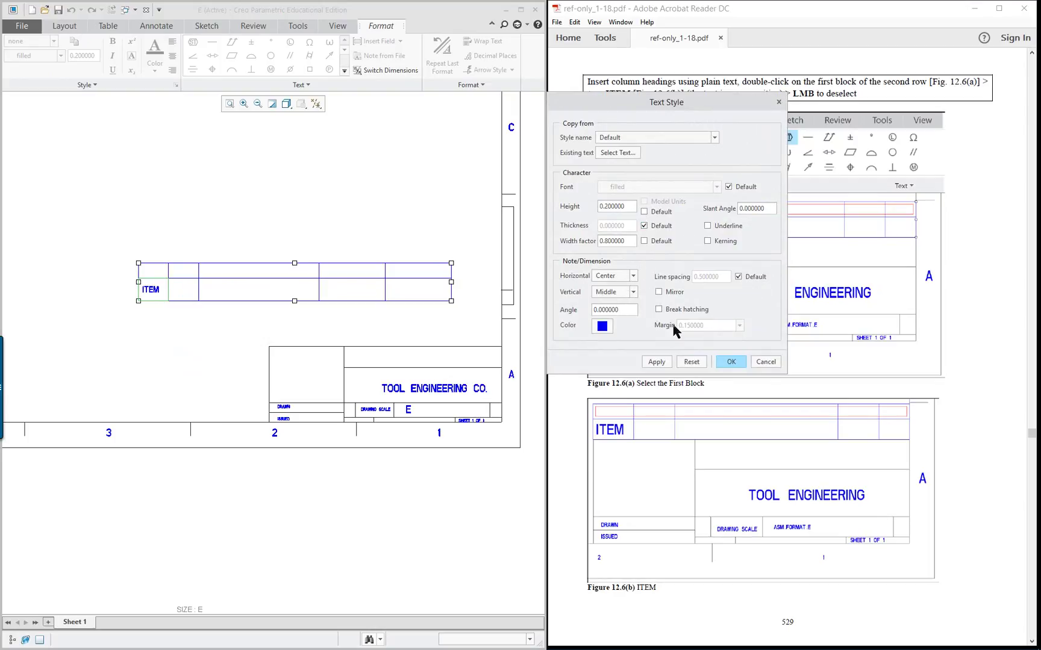
left_click(730, 362)
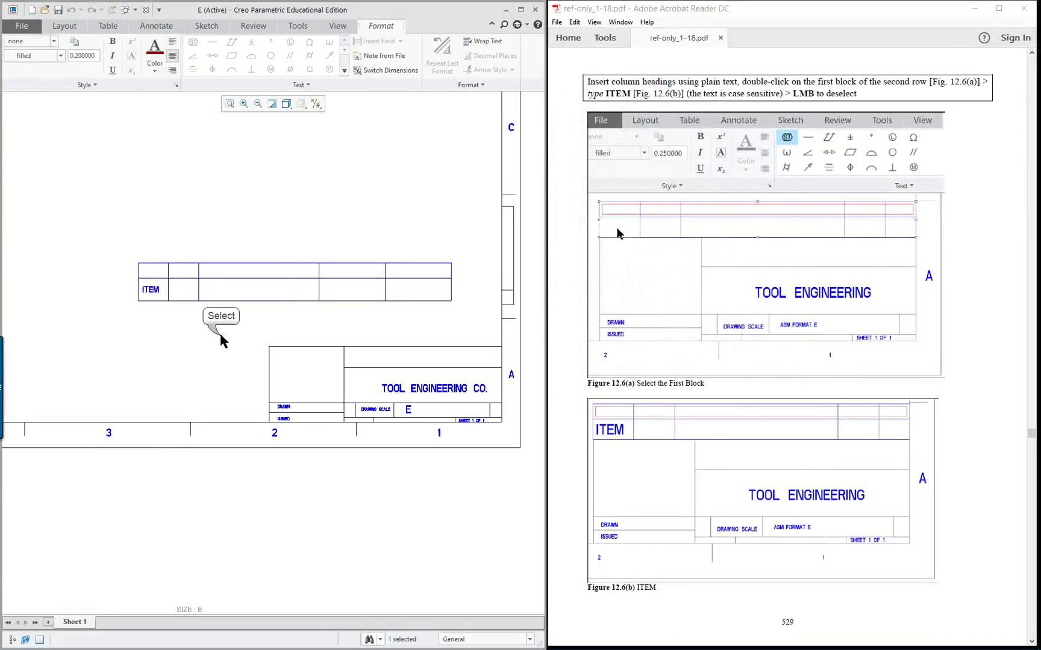
left_click(379, 355)
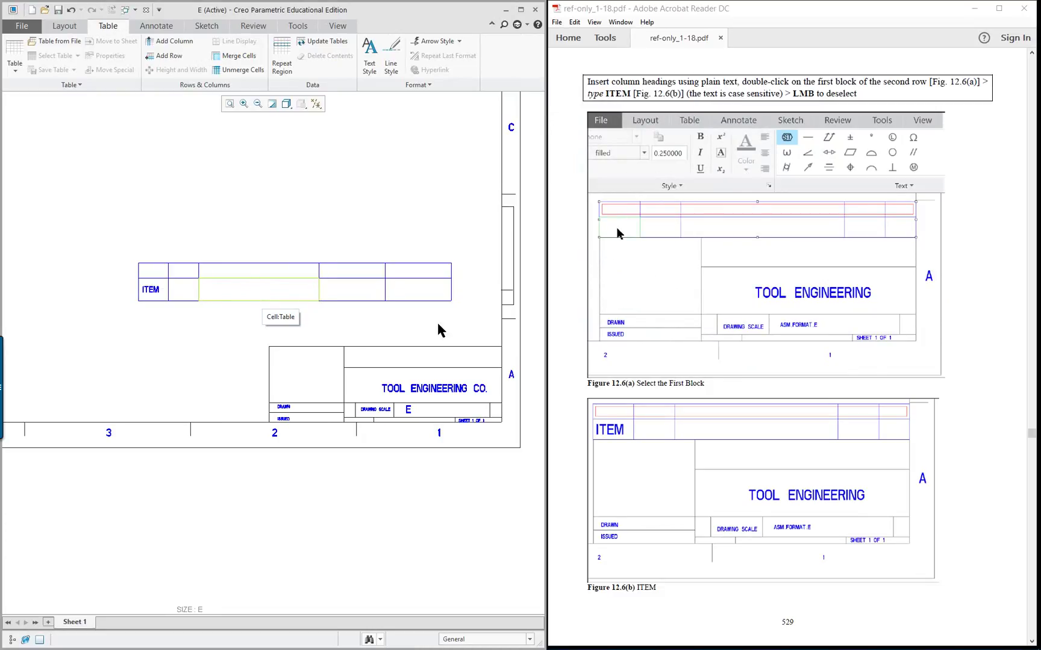
scroll(823, 422, "down", 10)
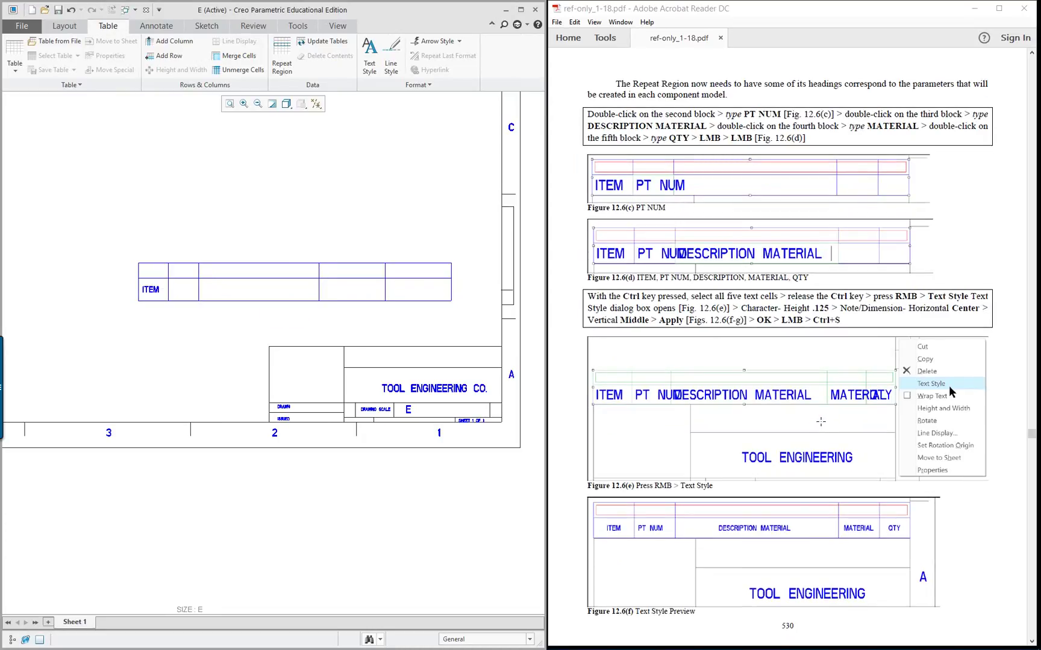
scroll(612, 353, "up", 10)
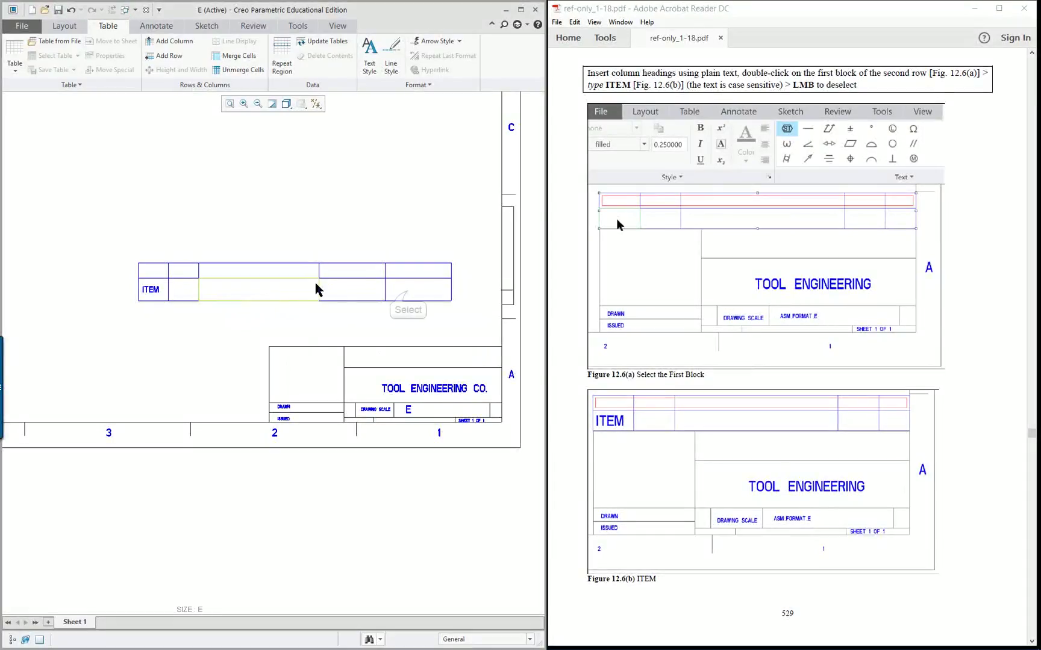
left_click(379, 290)
right_click(408, 295)
double_click(408, 294)
left_click(642, 272)
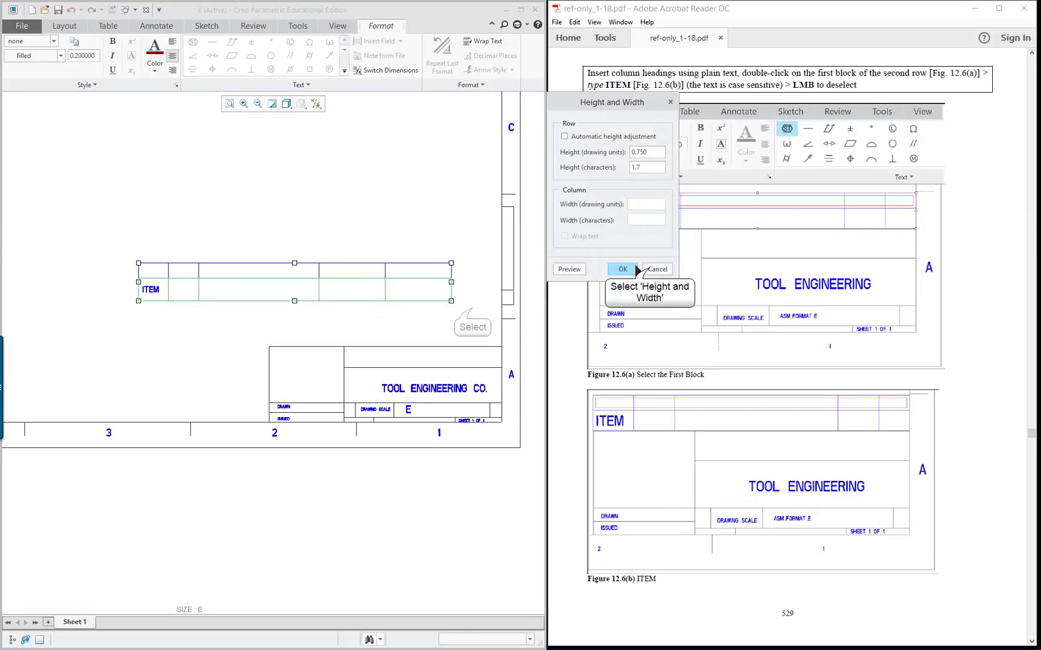
left_click(644, 269)
Enter the heading QTY in the fifth cell of the table's second row
left_click(421, 295)
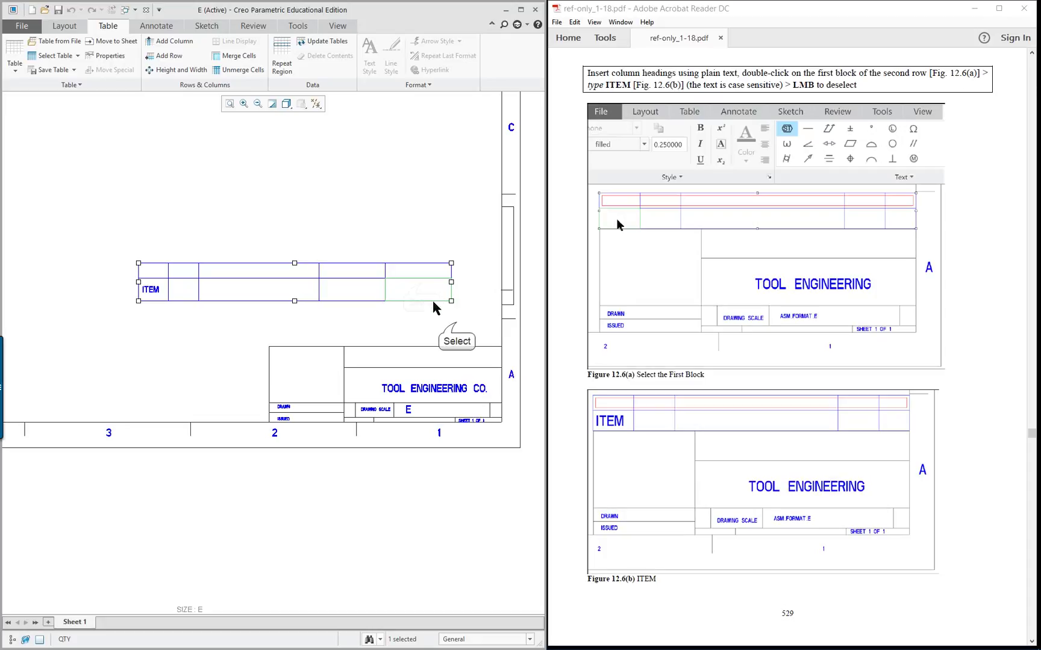
left_click(422, 292)
double_click(413, 297)
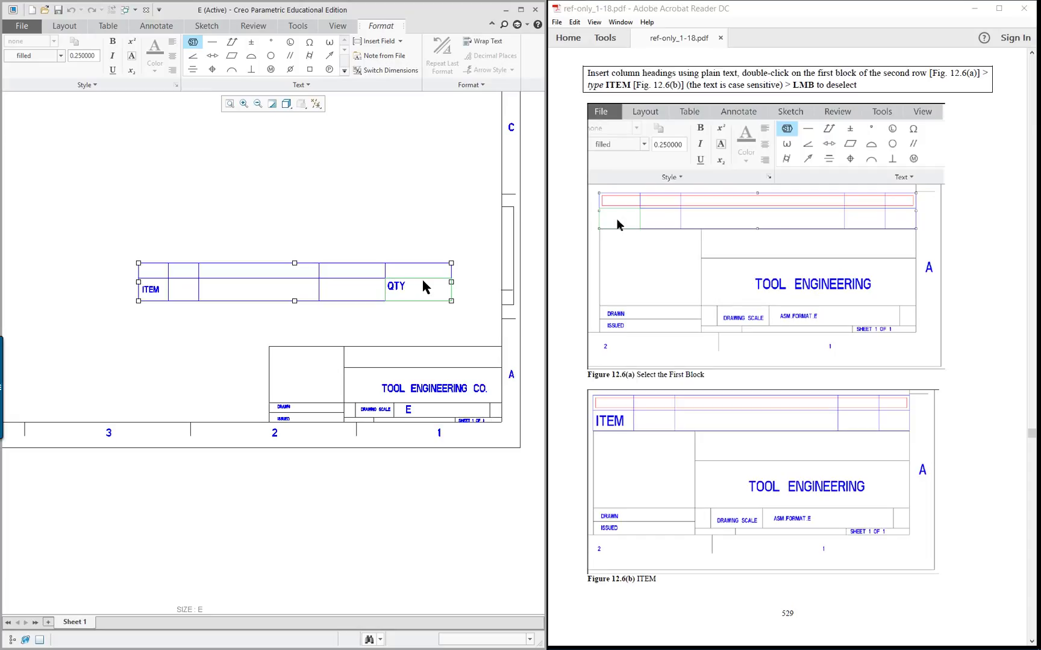
left_click(384, 328)
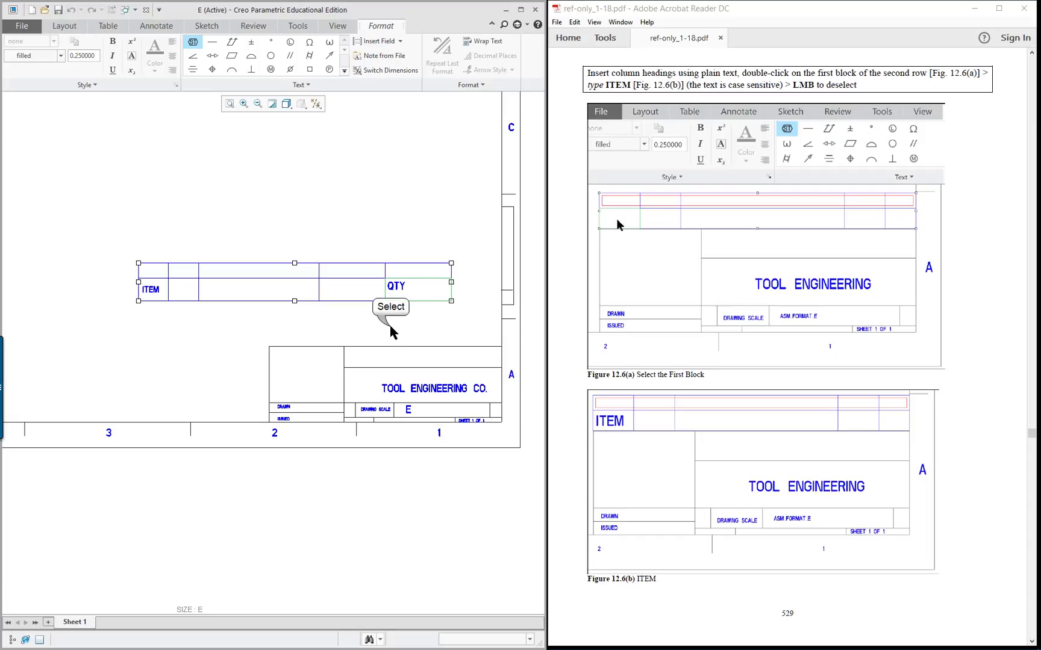
Enter the heading DESCR in the third cell of the table's second row
left_click(354, 293)
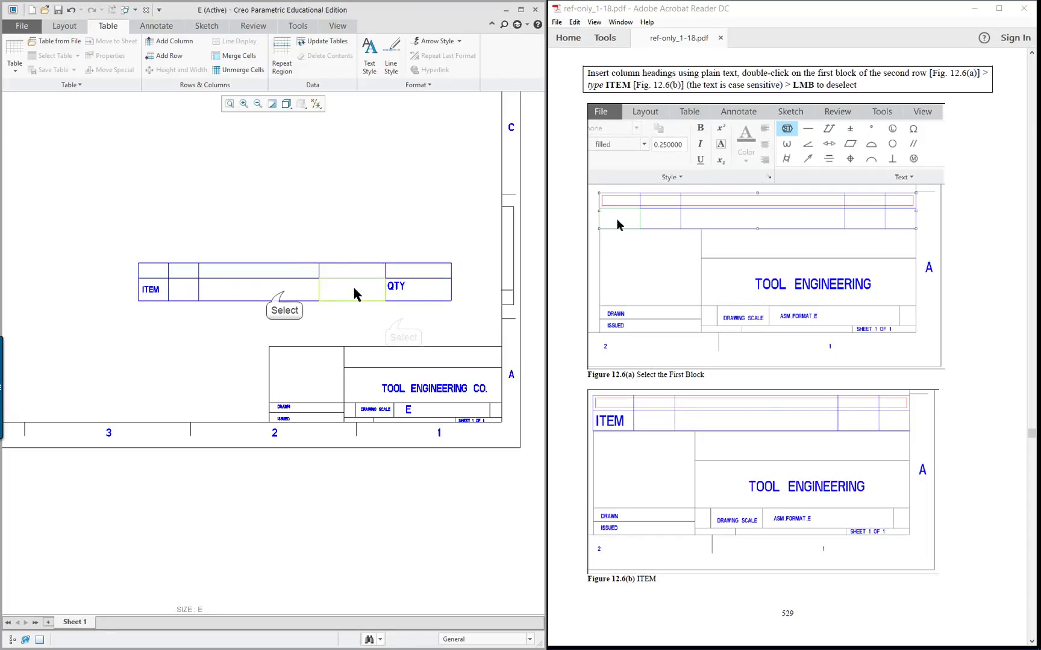
double_click(284, 295)
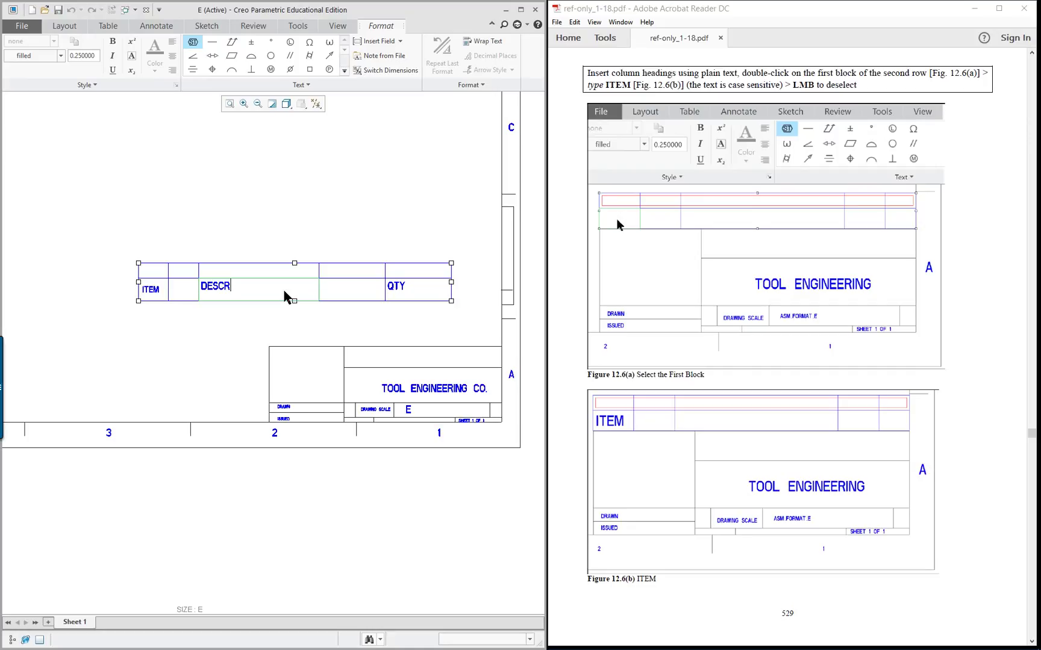
left_click(285, 297)
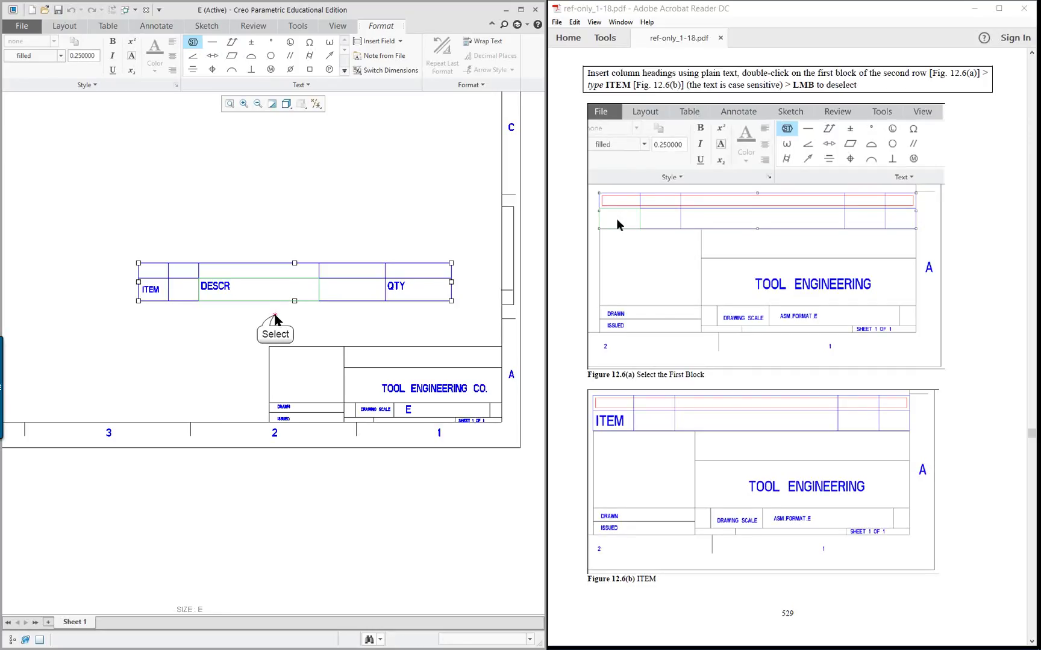
left_click(286, 304)
Set the whole table's text style to height .25 with Center horizontal and Middle vertical justification
left_click_drag(113, 241, 483, 326)
right_click(483, 326)
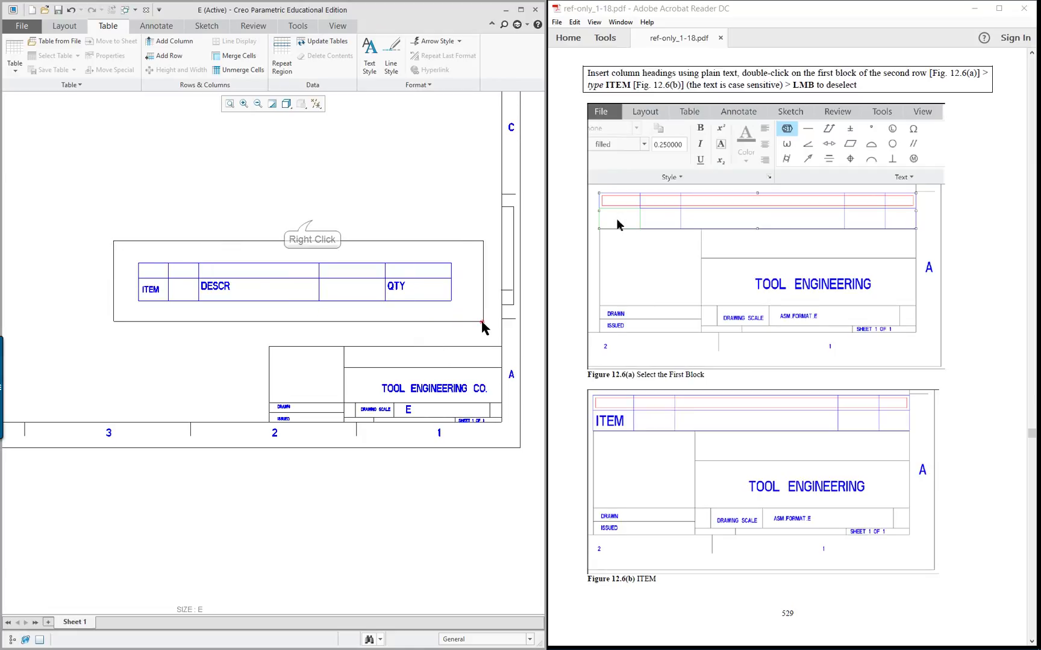
right_click(312, 225)
left_click(365, 266)
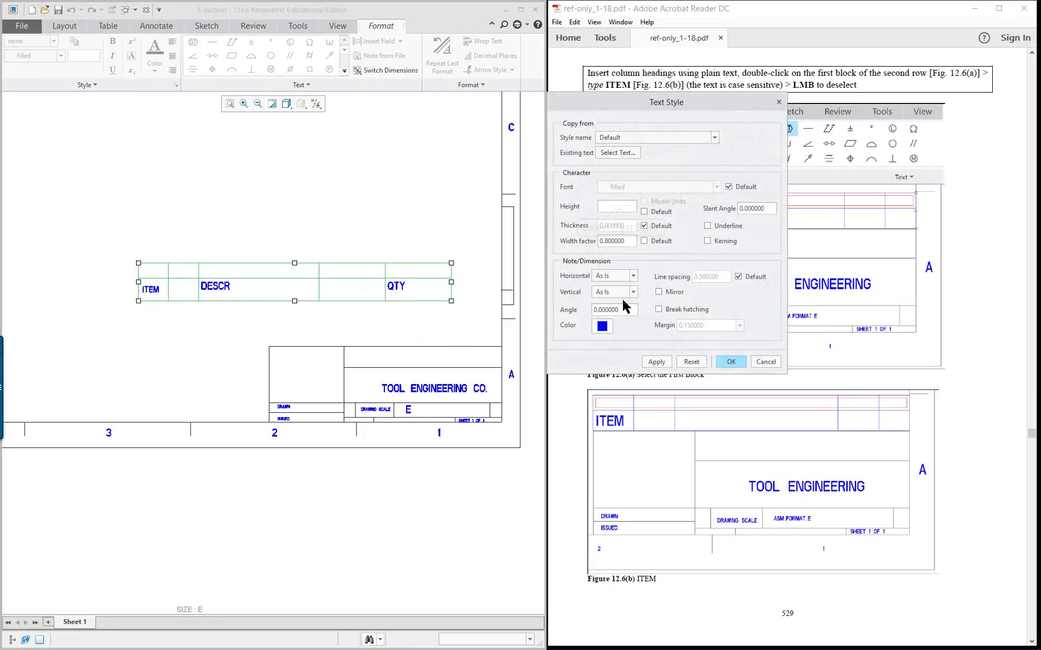
left_click(620, 209)
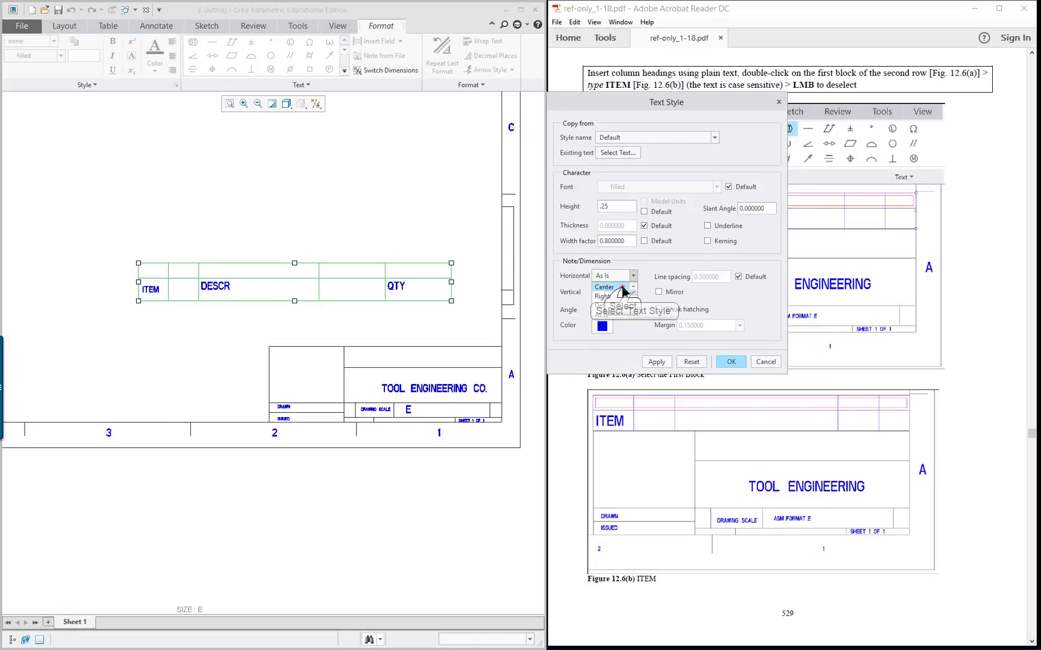
left_click(614, 287)
left_click(633, 291)
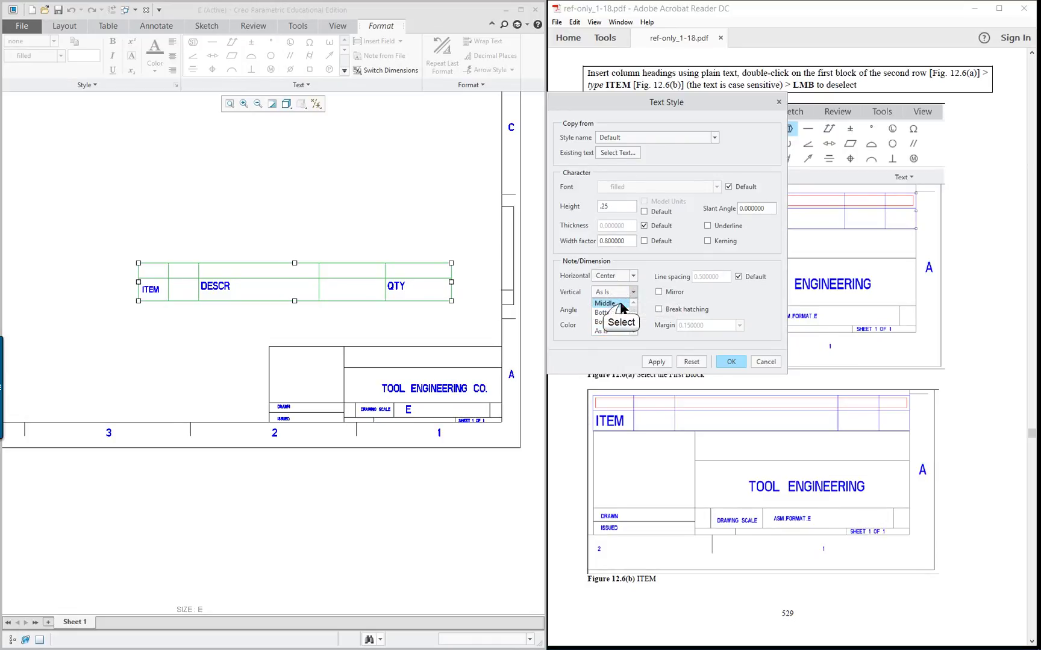
left_click(608, 303)
left_click(648, 361)
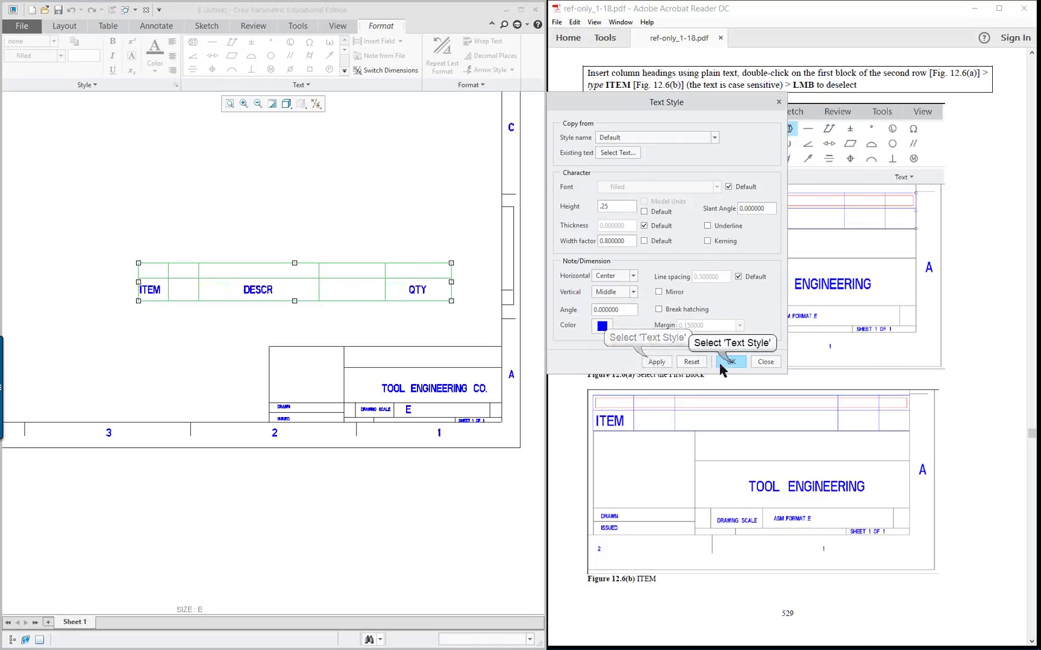
left_click(731, 361)
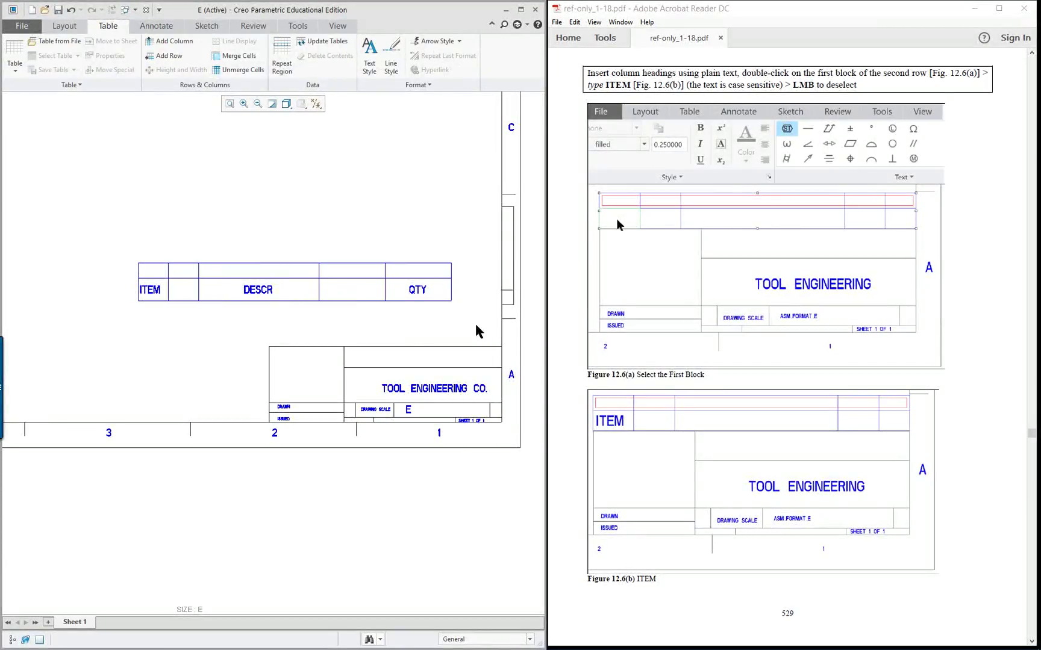
Review the PDF instructions from the Fig. 12.6 column headings through the Fig. 12.7 report symbols
scroll(736, 370, "down", 5)
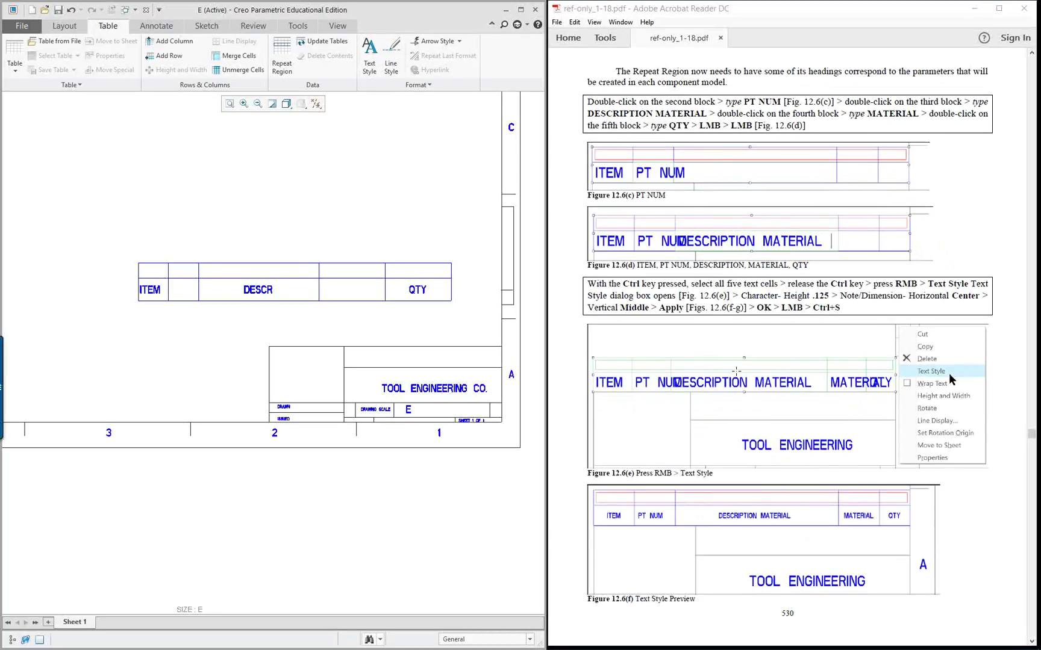
scroll(736, 370, "up", 1)
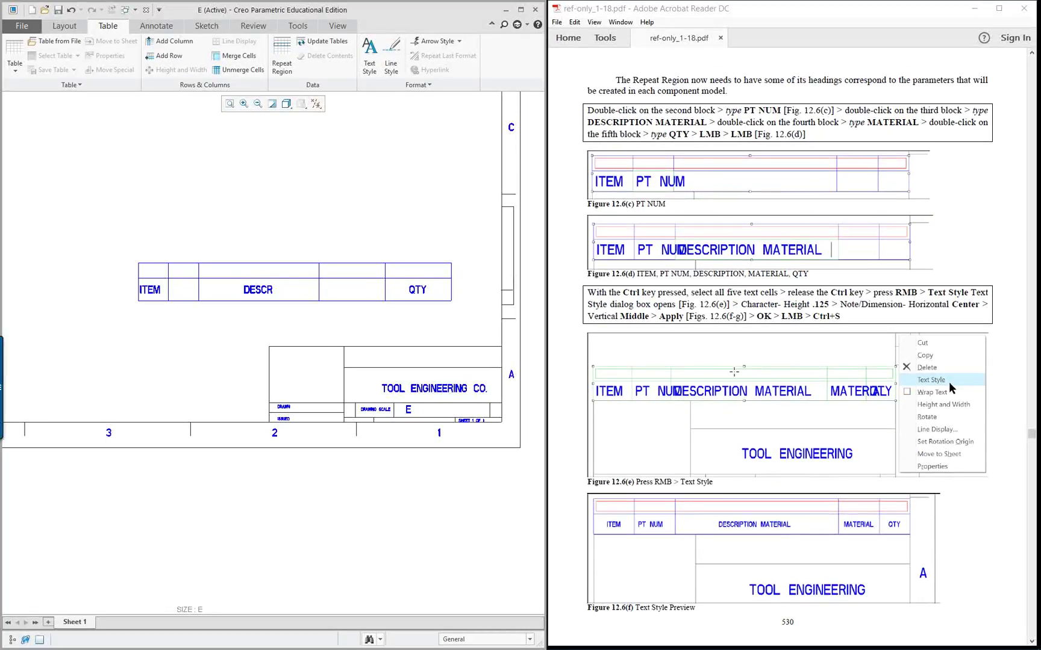
left_click(141, 281)
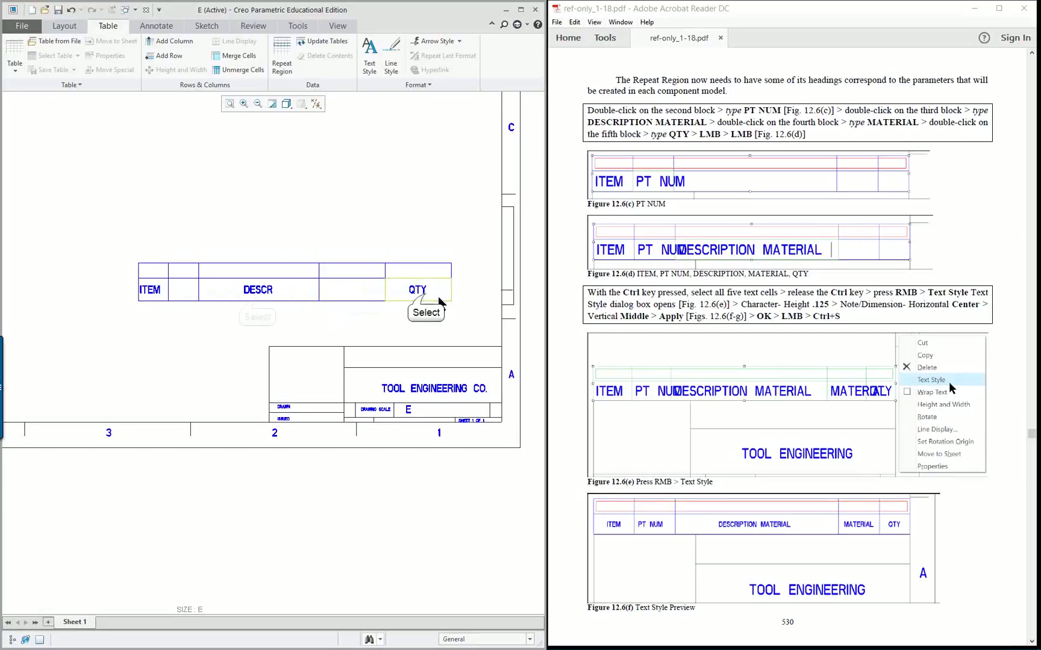
left_click(426, 297)
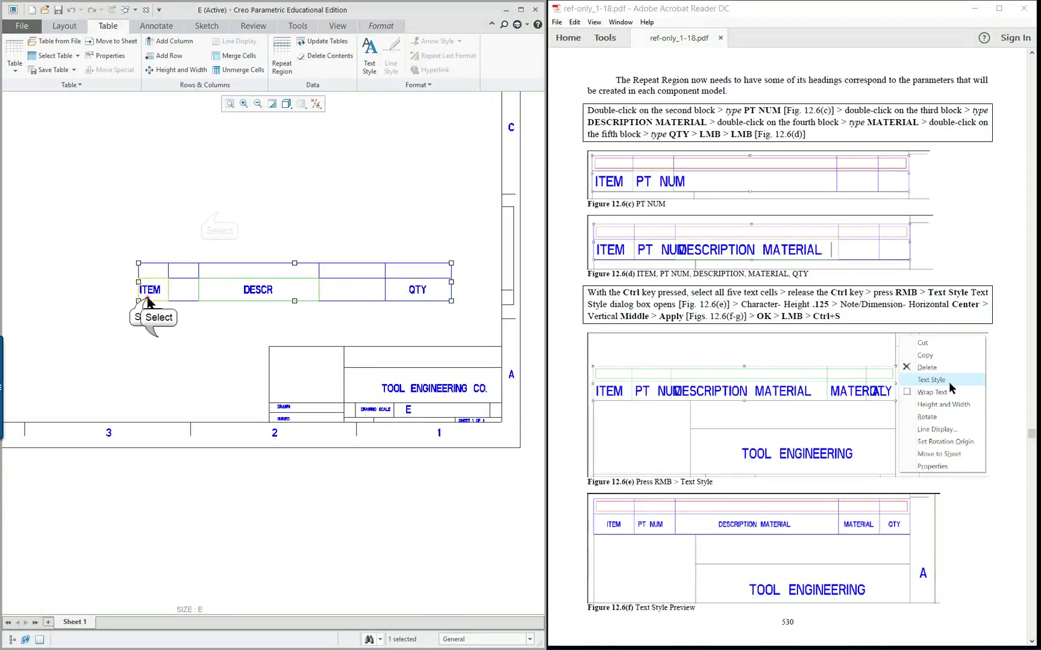
left_click(160, 343)
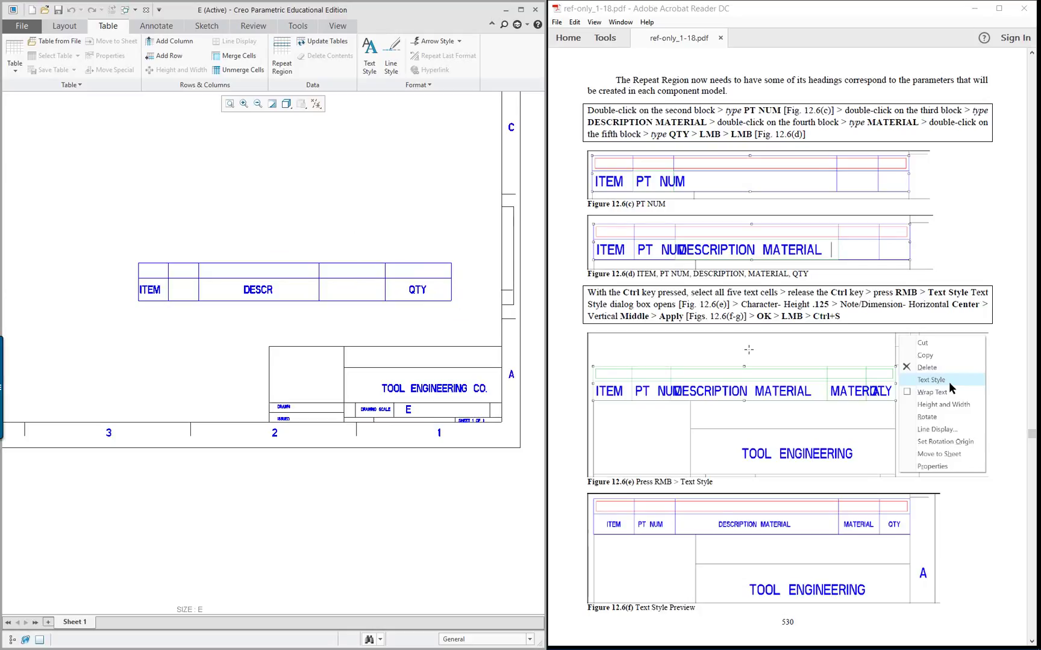
scroll(749, 348, "down", 5)
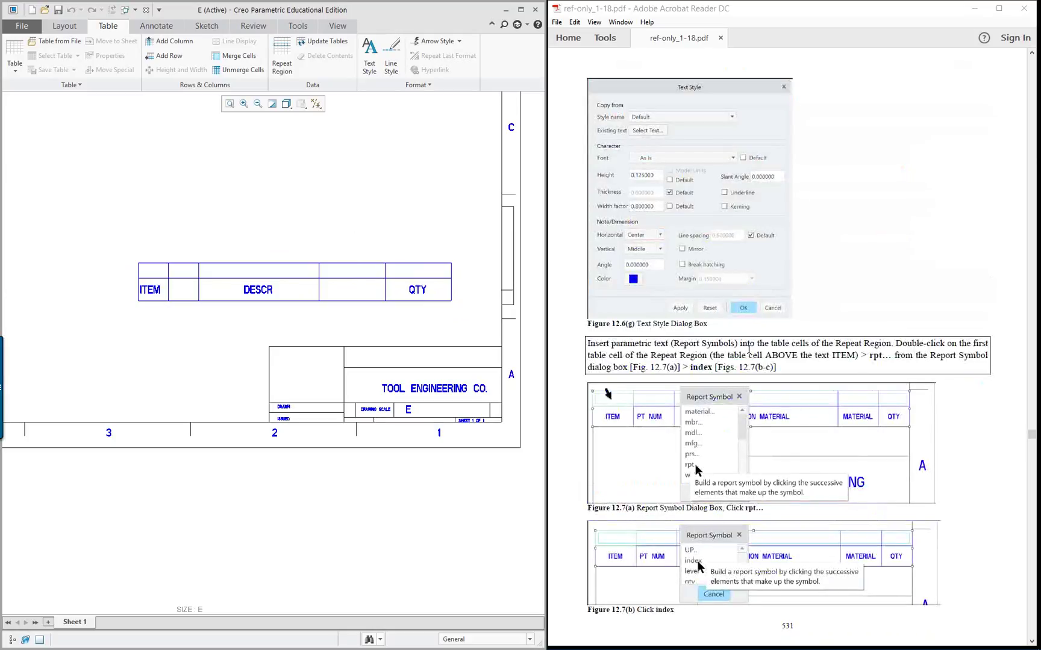
scroll(749, 349, "down", 5)
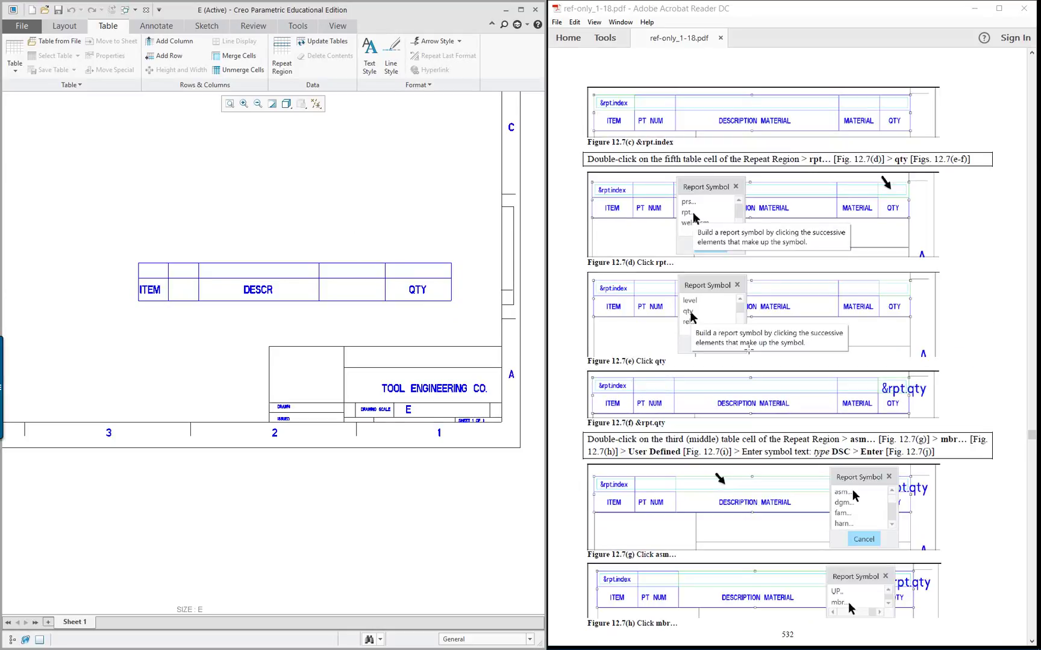
scroll(748, 348, "up", 5)
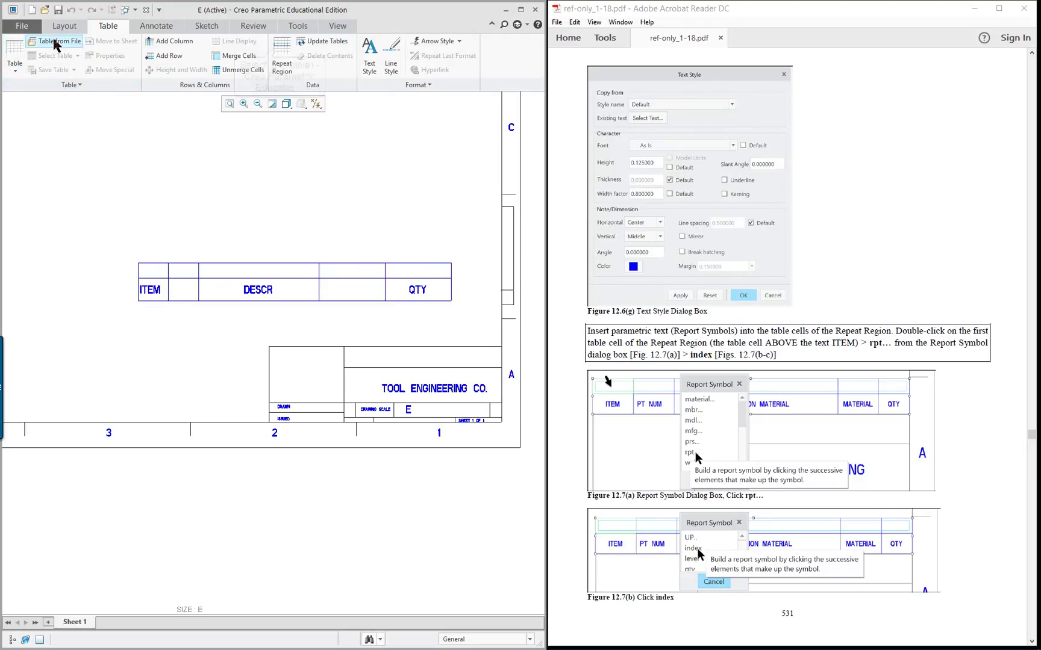
Add a simple repeat region spanning the table's upper row from the first cell to the fifth cell
left_click(282, 58)
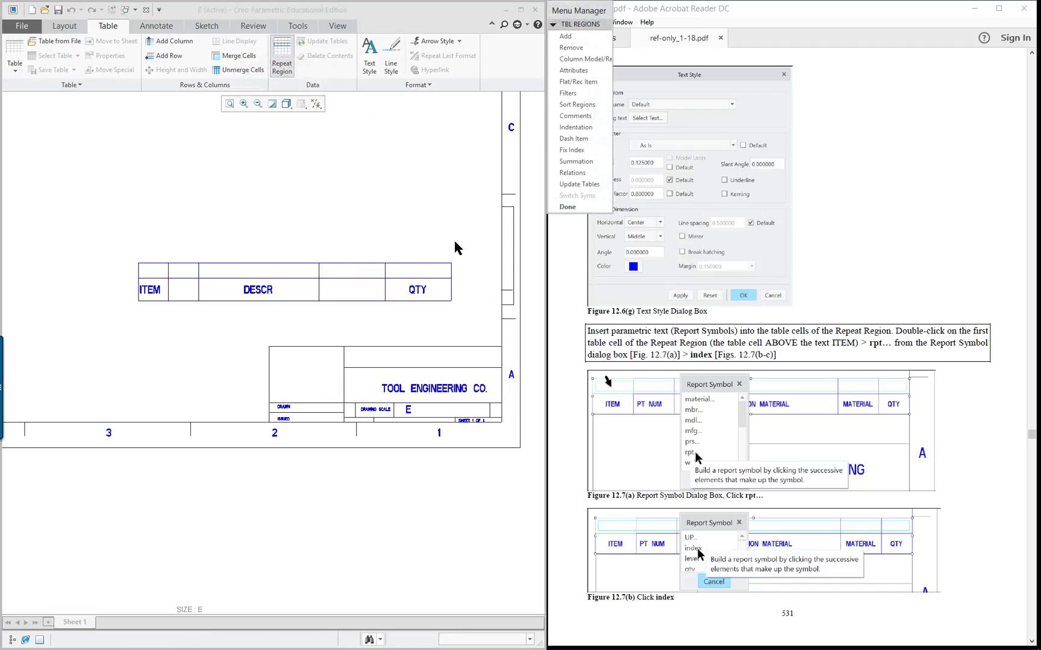
scroll(368, 230, "down", 1)
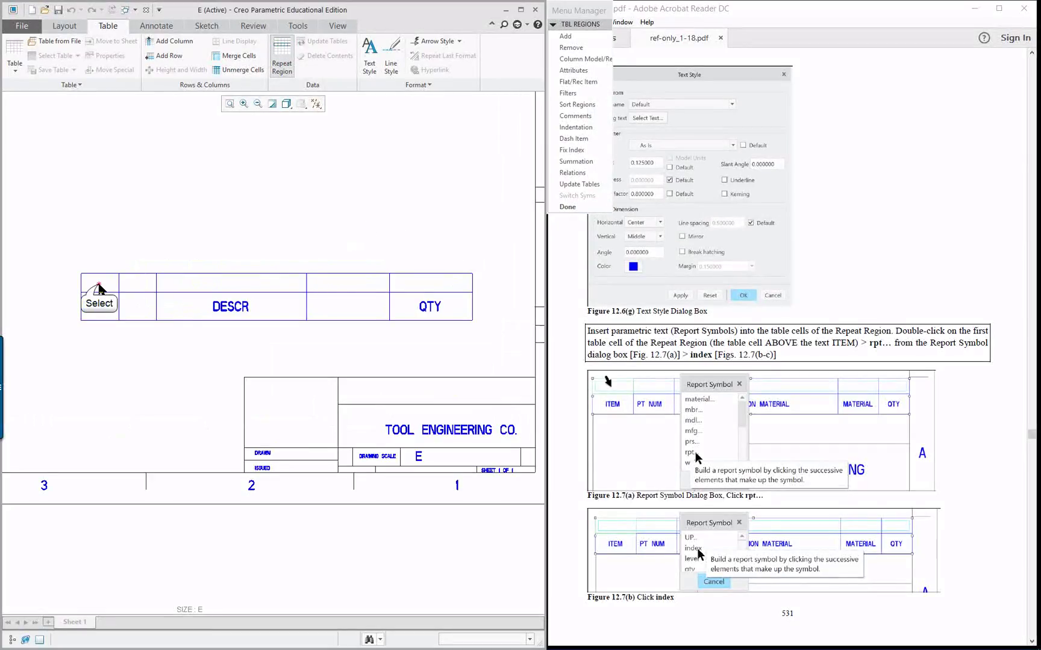
left_click(570, 39)
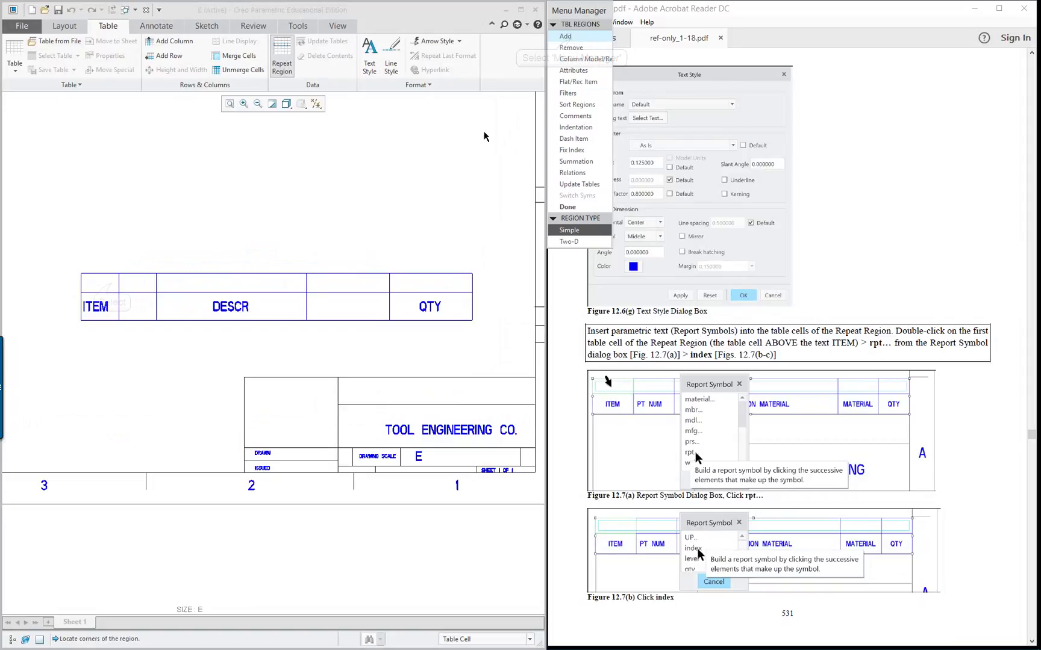
left_click(99, 285)
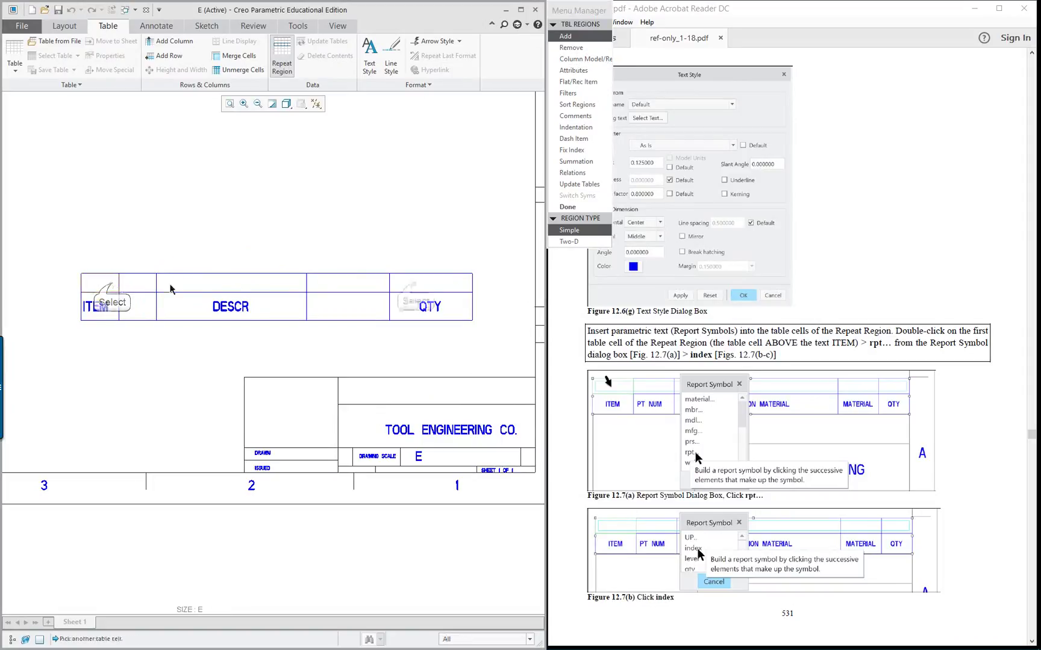
left_click(403, 284)
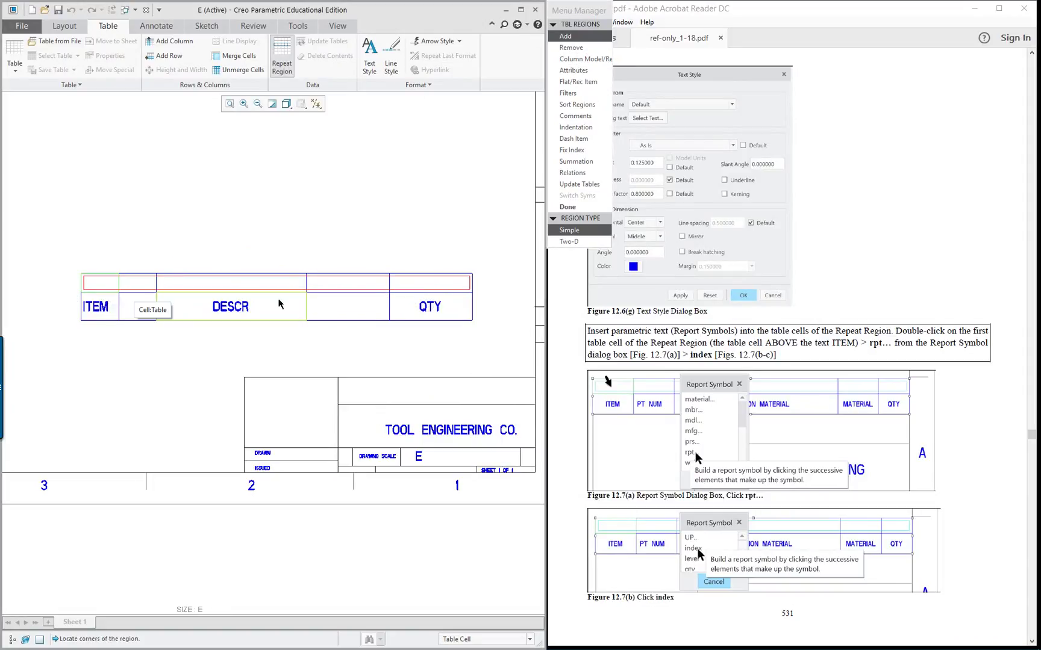
scroll(488, 325, "up", 1)
scroll(488, 326, "down", 1)
scroll(253, 331, "up", 1)
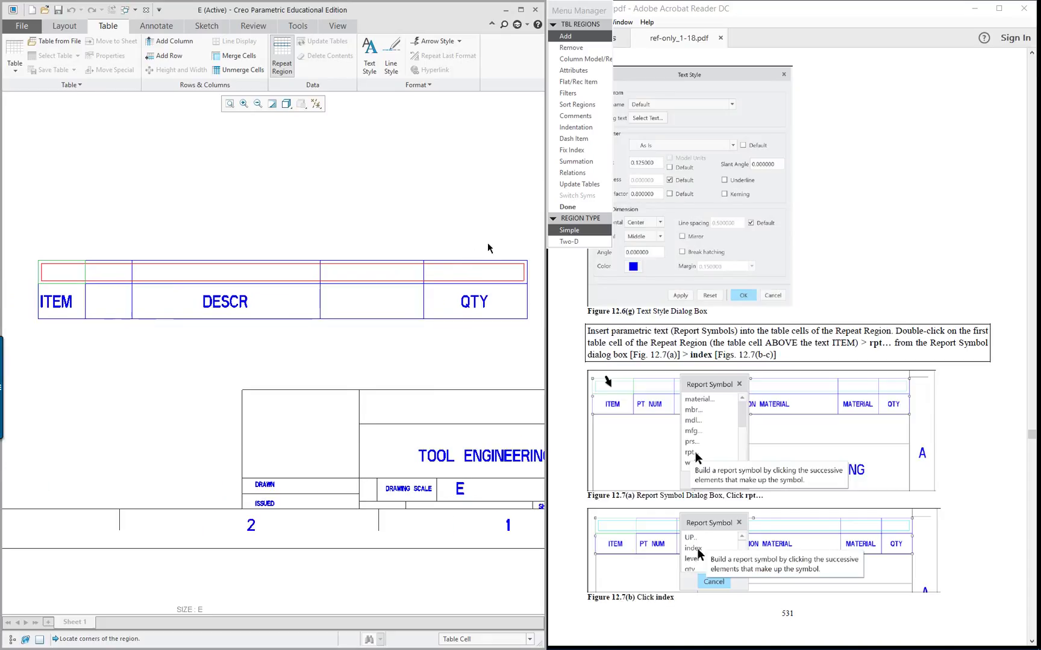
Set the repeat region's attributes to No Duplicates and Recursive, and finish the region definition
left_click(574, 71)
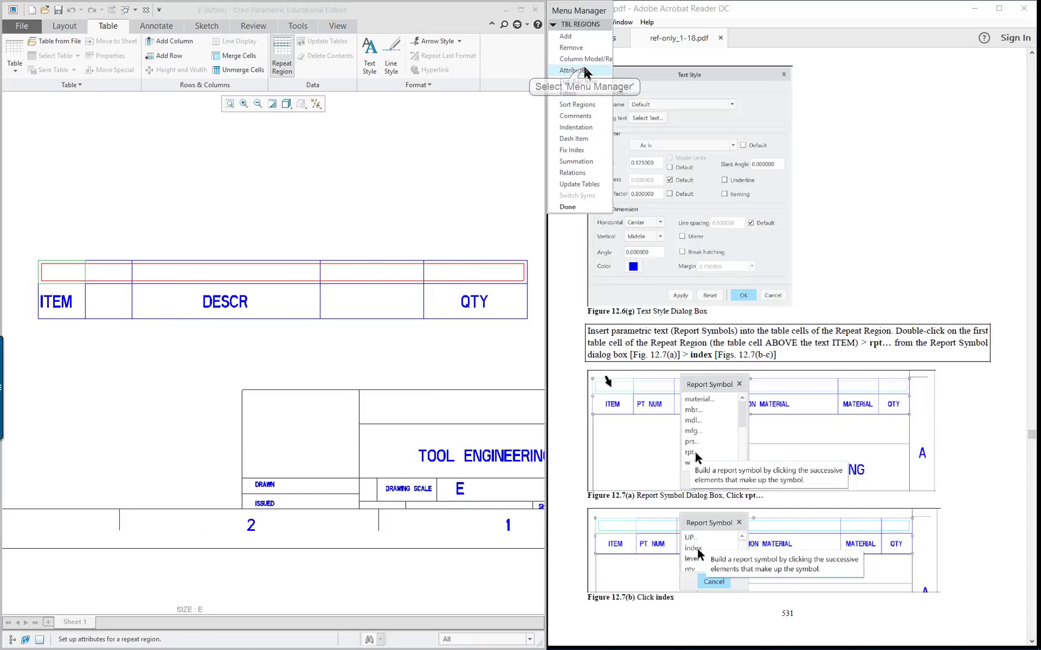
left_click(366, 274)
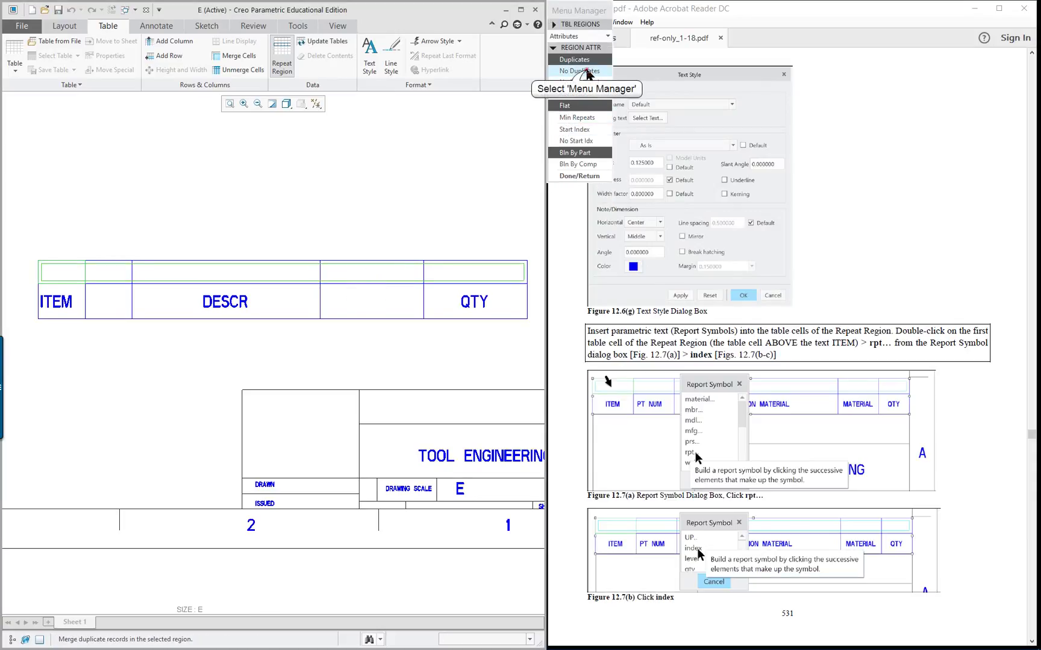
left_click(579, 70)
left_click(571, 94)
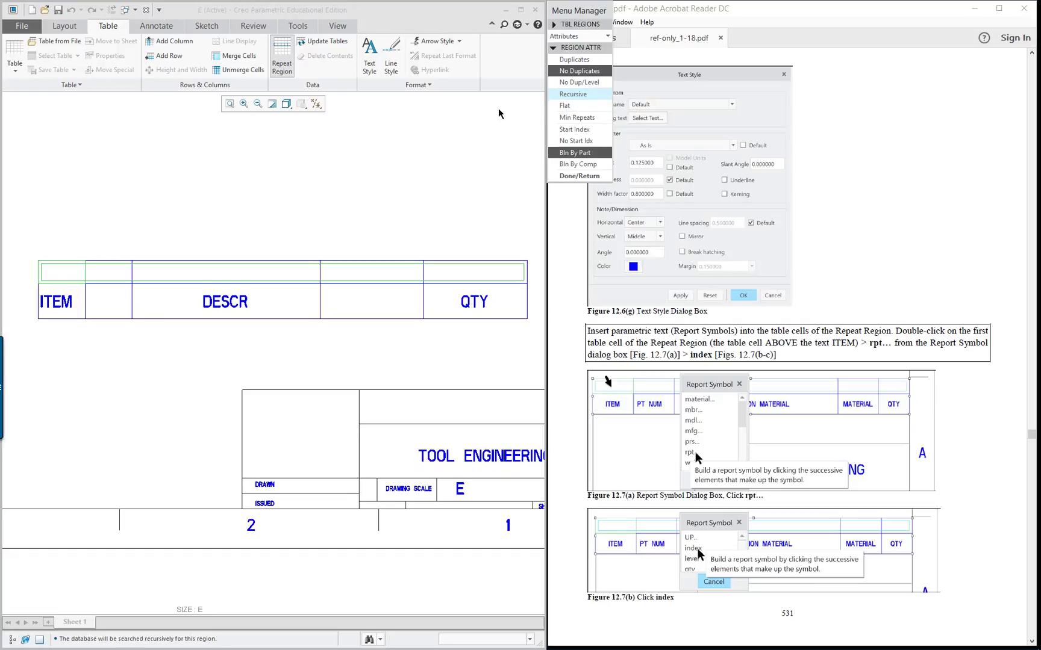
left_click(577, 176)
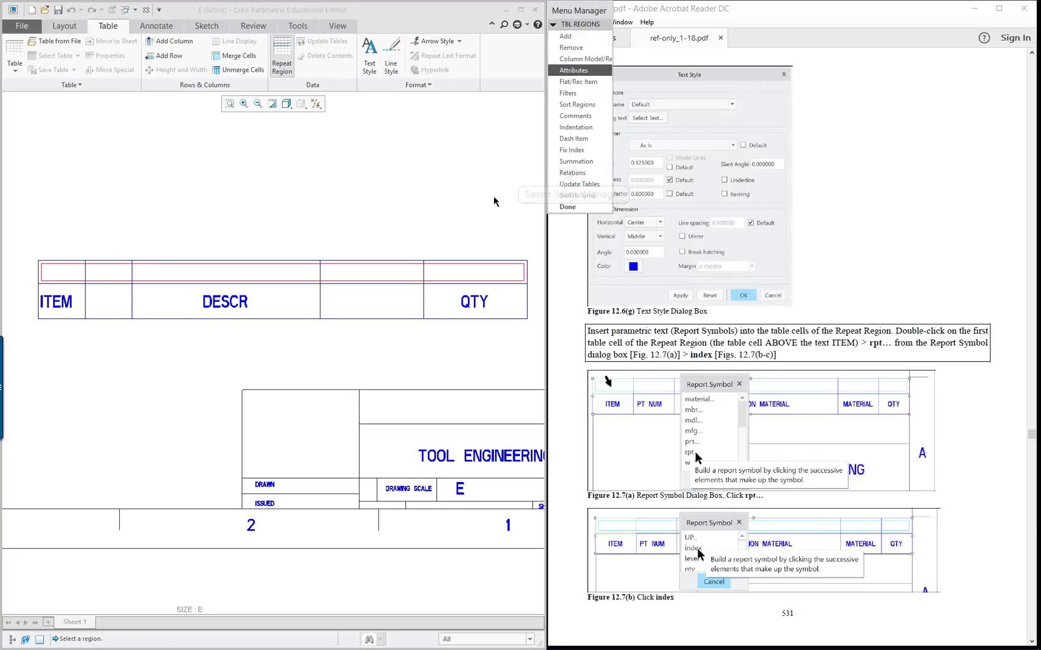
left_click(575, 207)
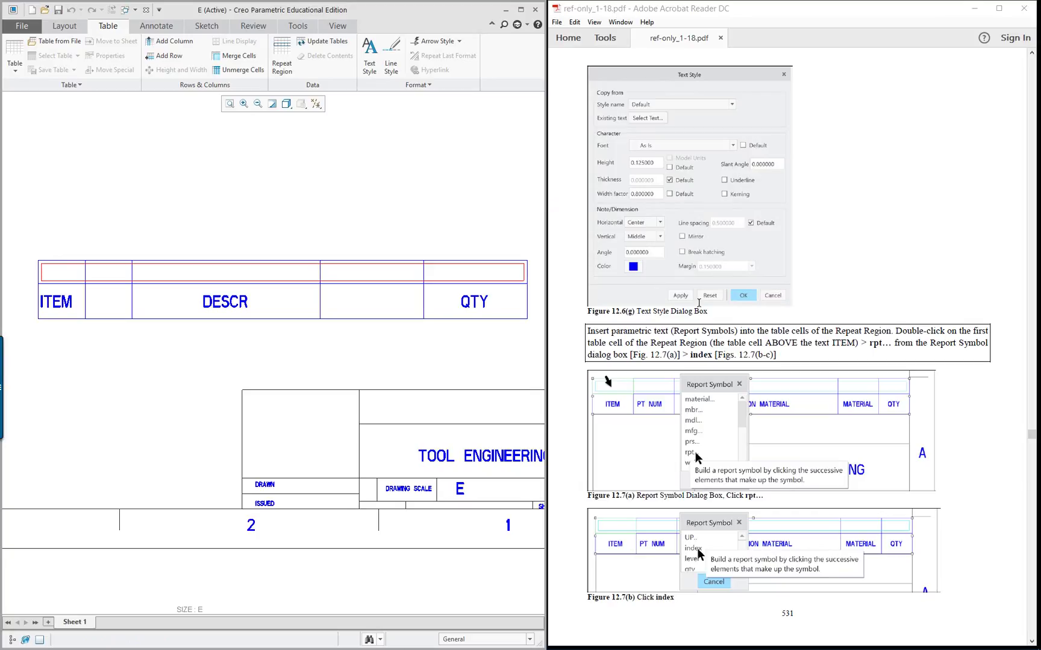
Consult the PDF's report symbol instructions and insert the report symbol rpt.index in the repeat region cell above ITEM
scroll(700, 303, "down", 10)
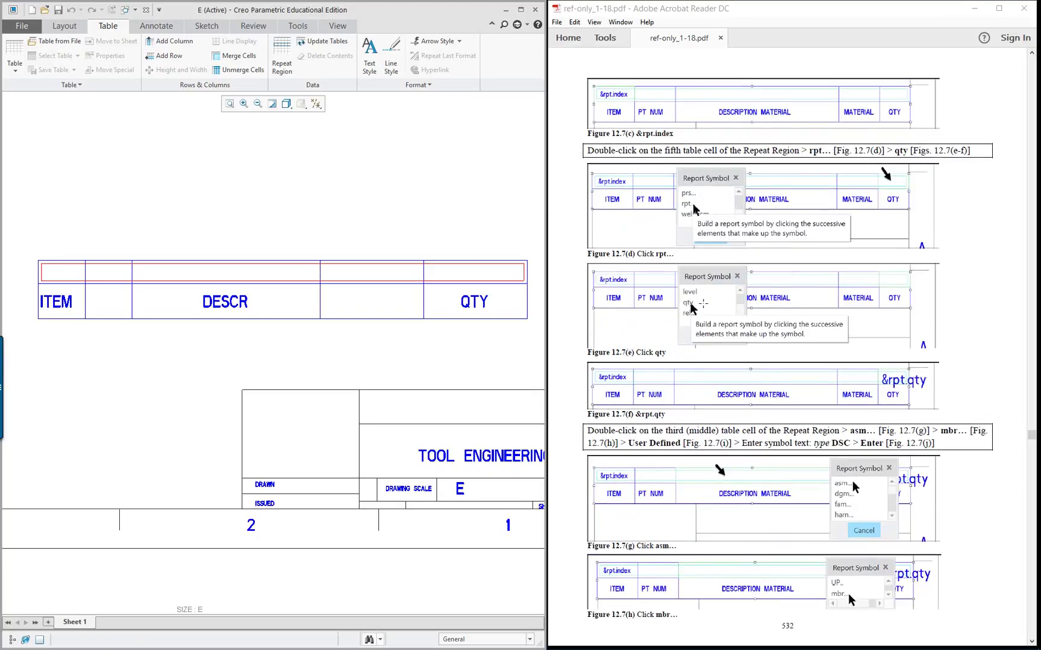
scroll(703, 304, "up", 10)
scroll(703, 303, "down", 10)
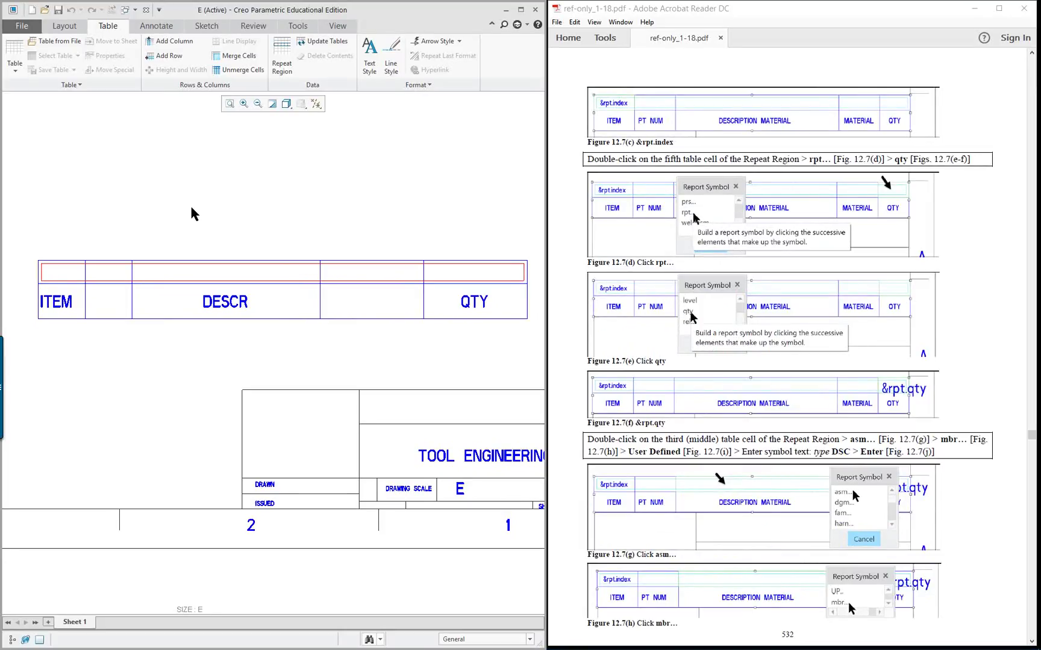
double_click(60, 274)
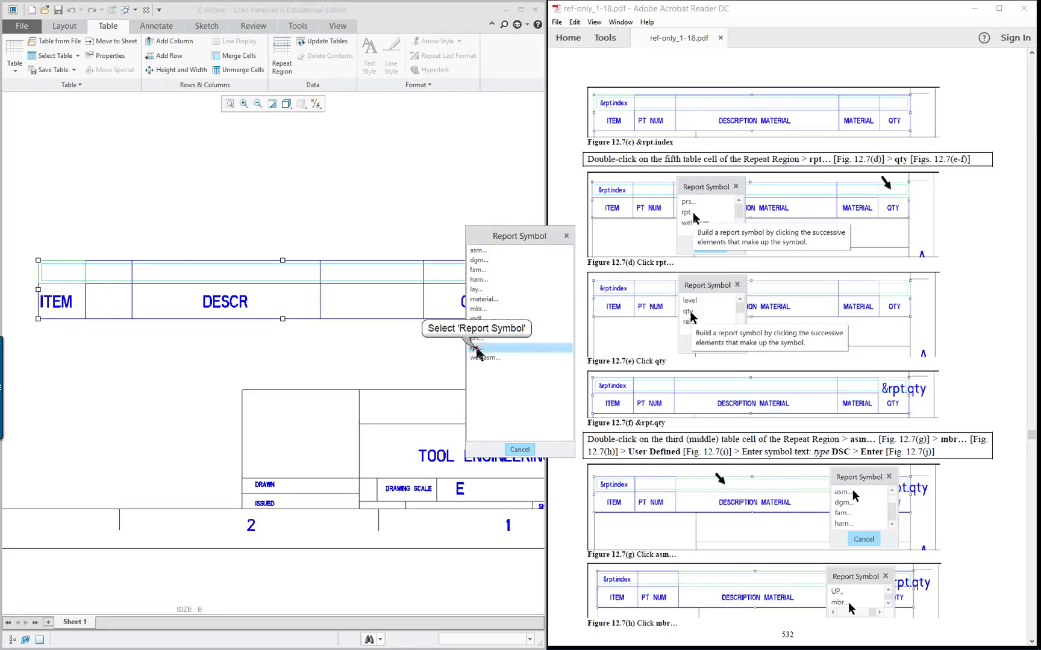
left_click(476, 348)
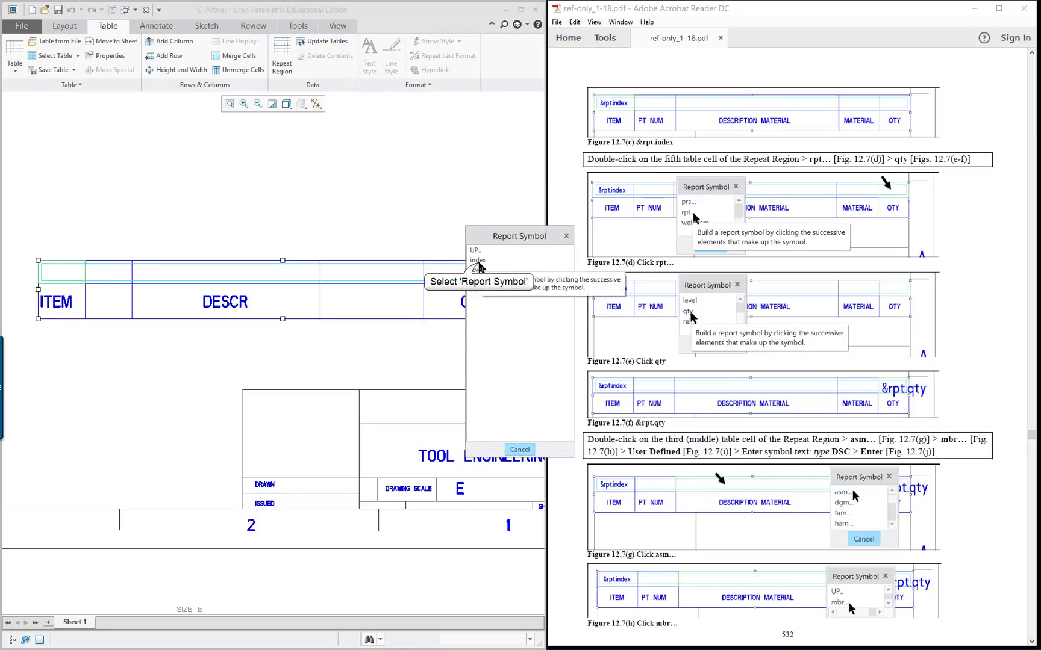
left_click(479, 263)
left_click(227, 356)
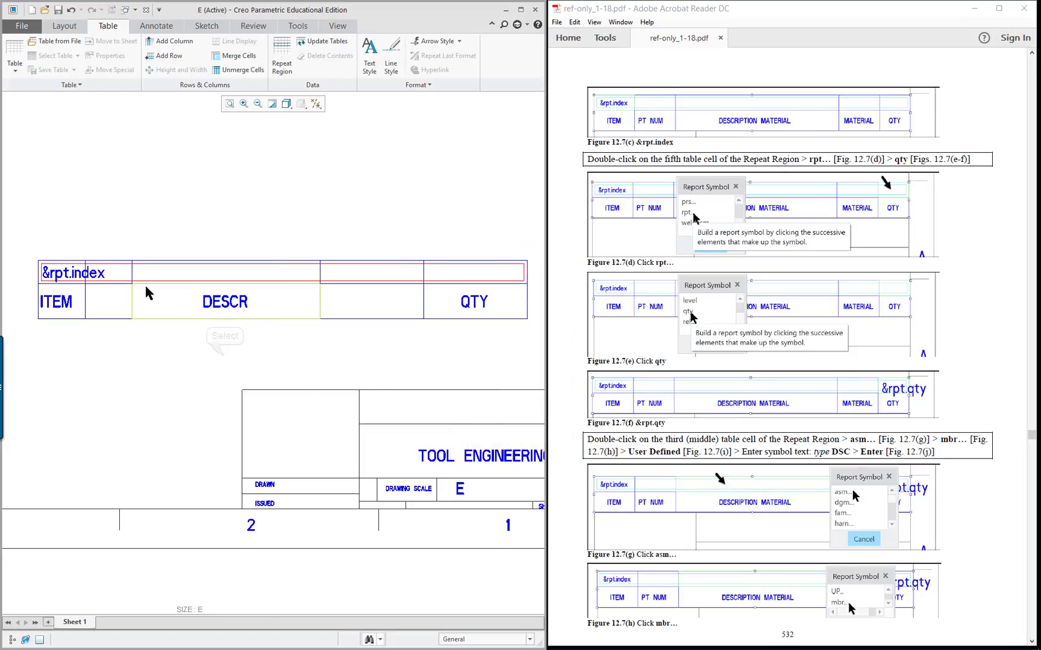
Insert the report symbol rpt.qty in the repeat region cell above QTY
double_click(437, 275)
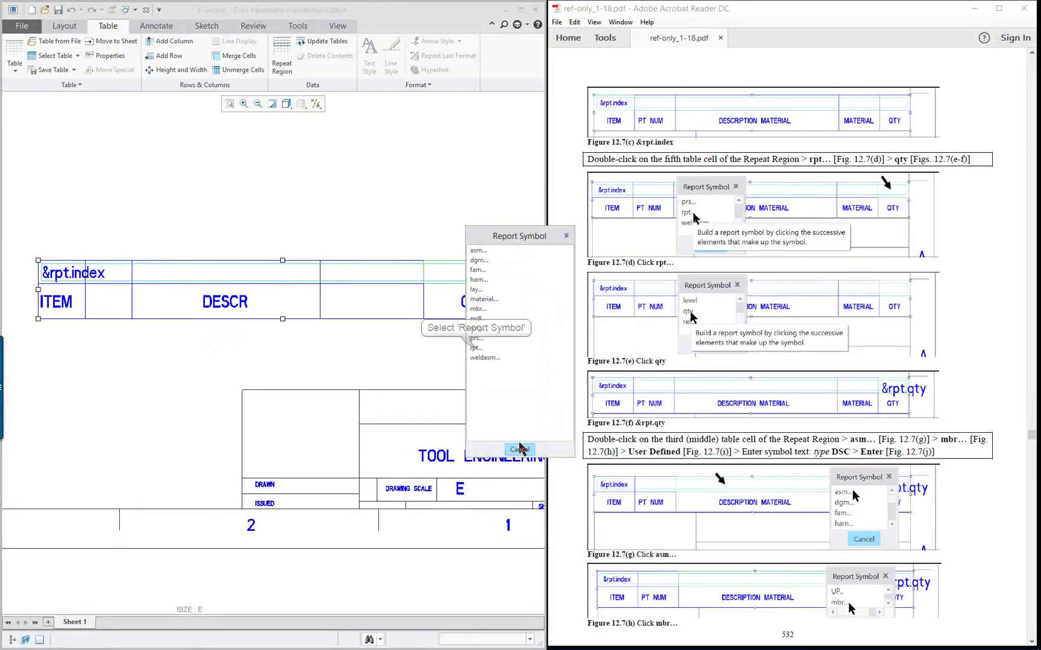
left_click(478, 348)
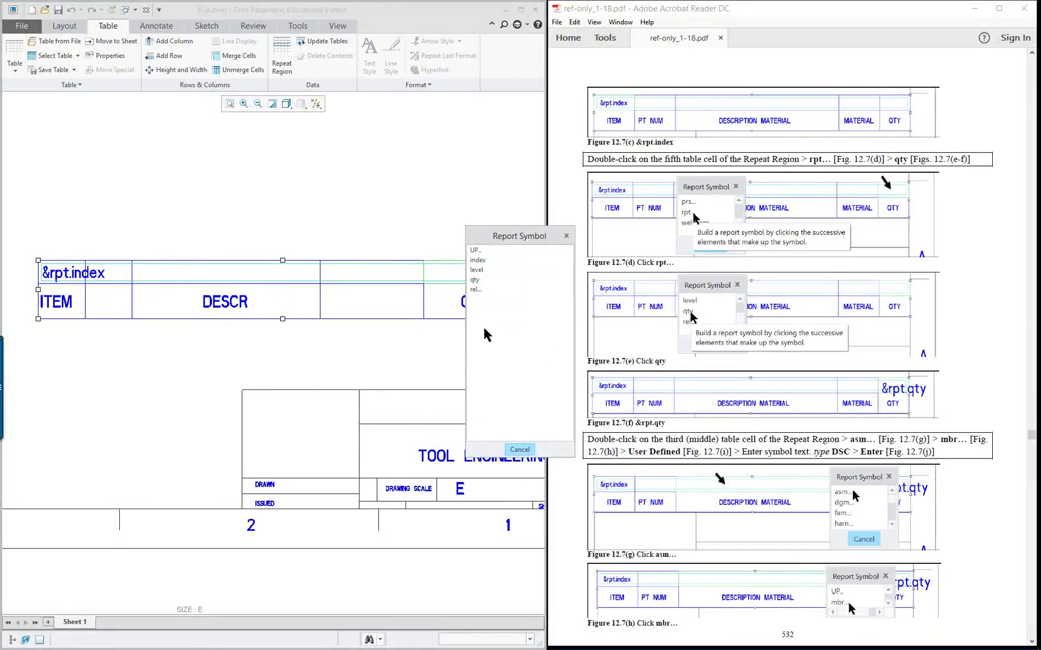
left_click(475, 280)
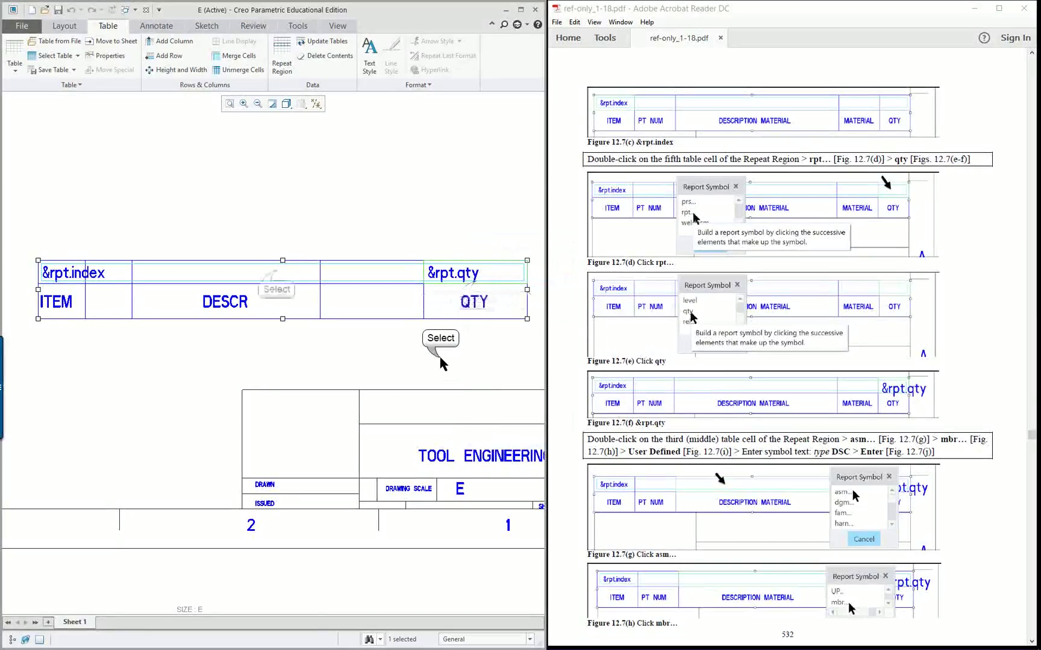
Insert the user-defined report symbol asm.mbr.DSC in the repeat region cell above DESCR
double_click(260, 279)
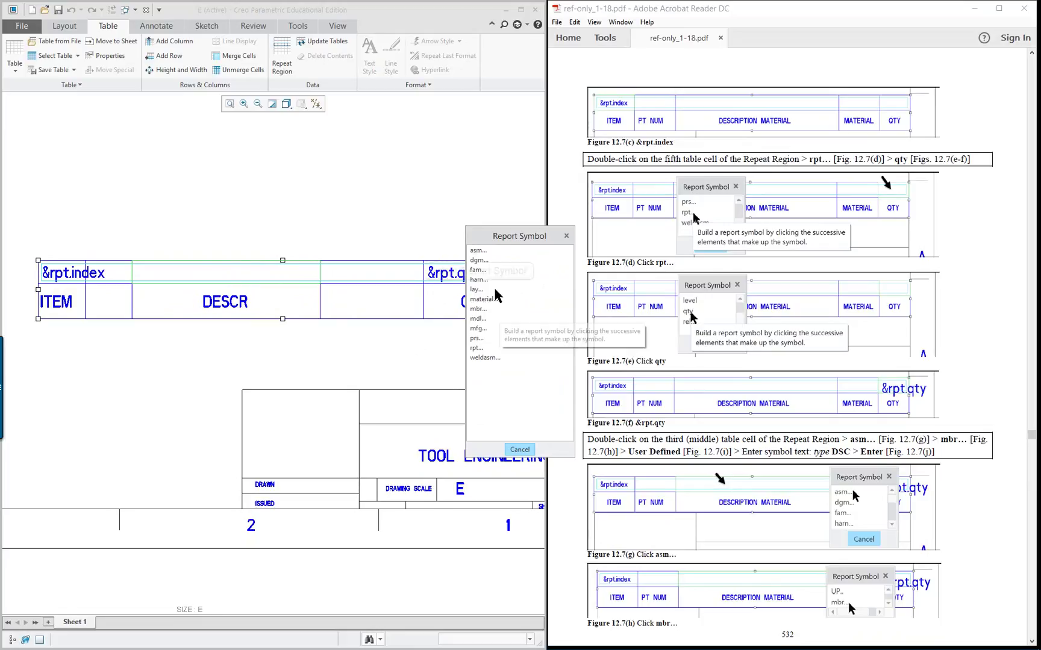
left_click(485, 254)
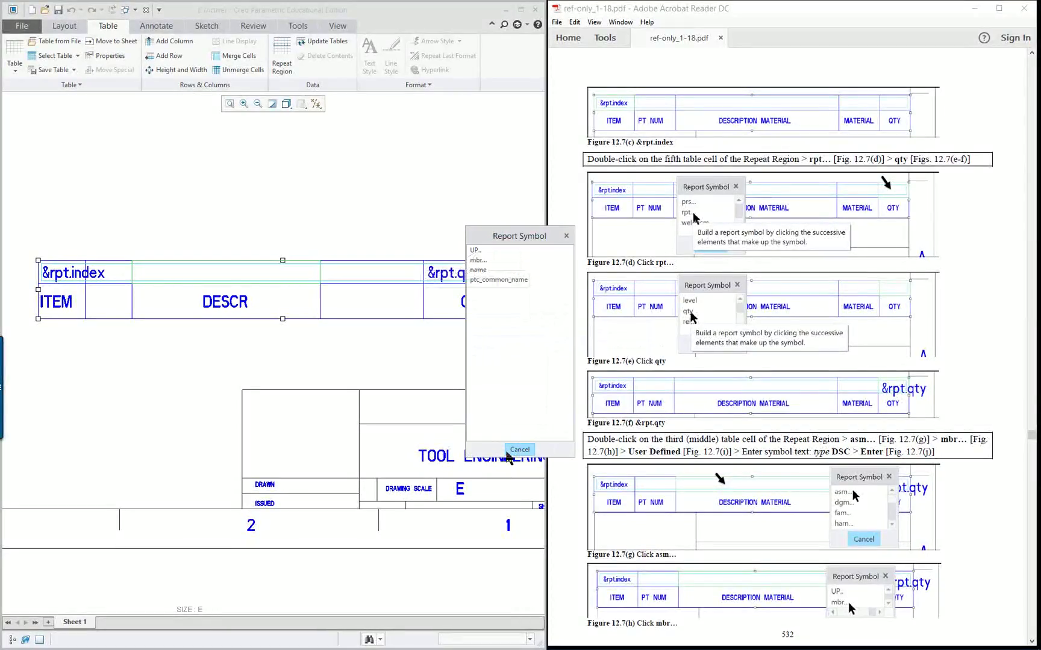
left_click(477, 261)
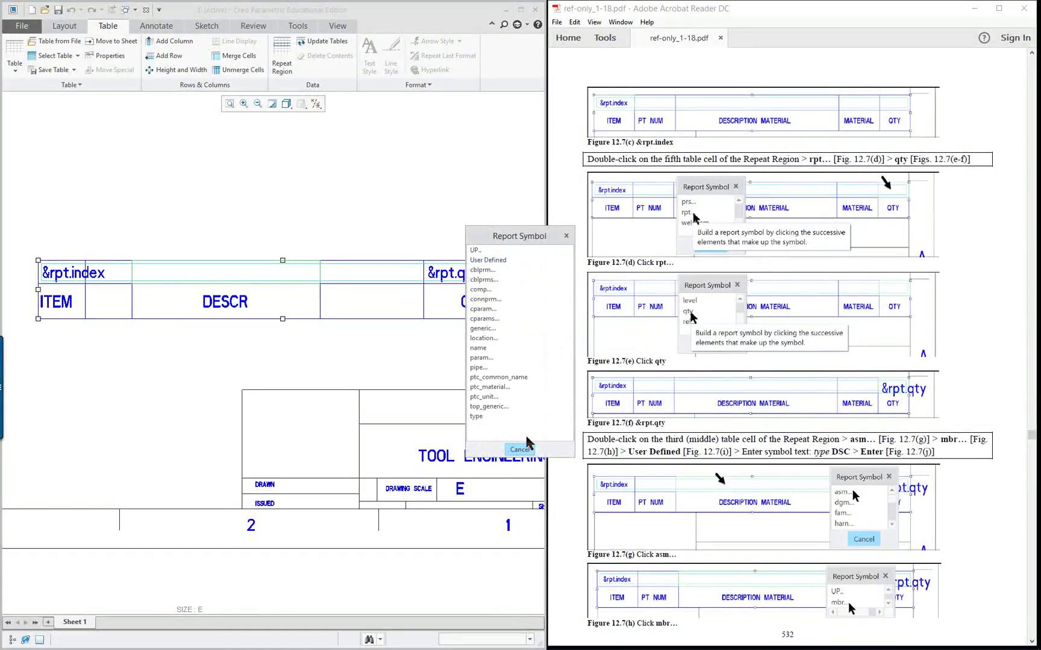
left_click(488, 259)
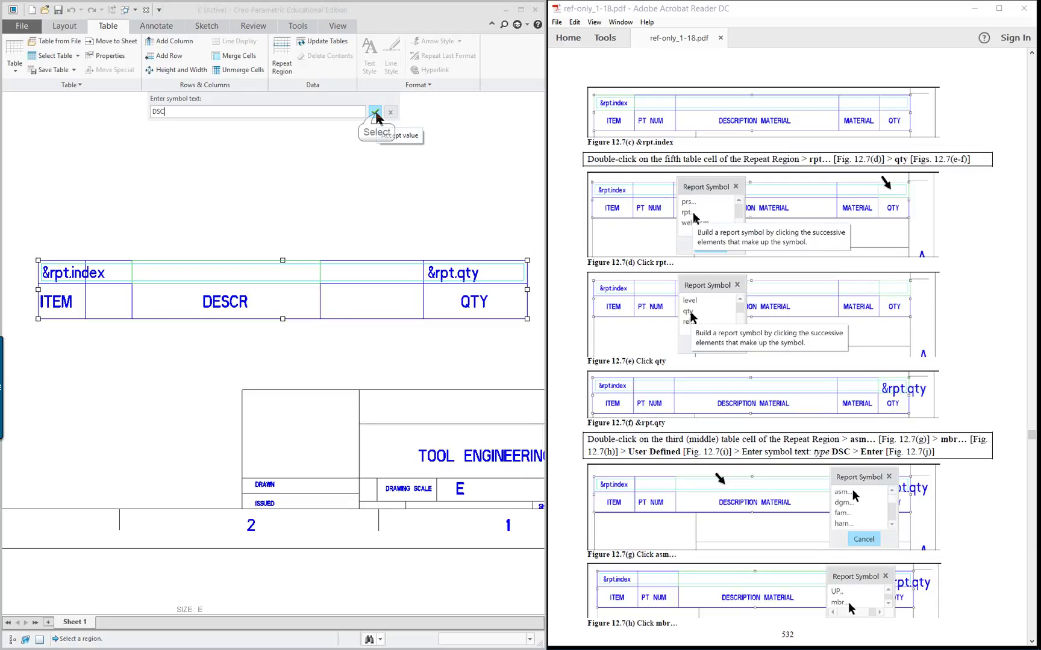
left_click(374, 113)
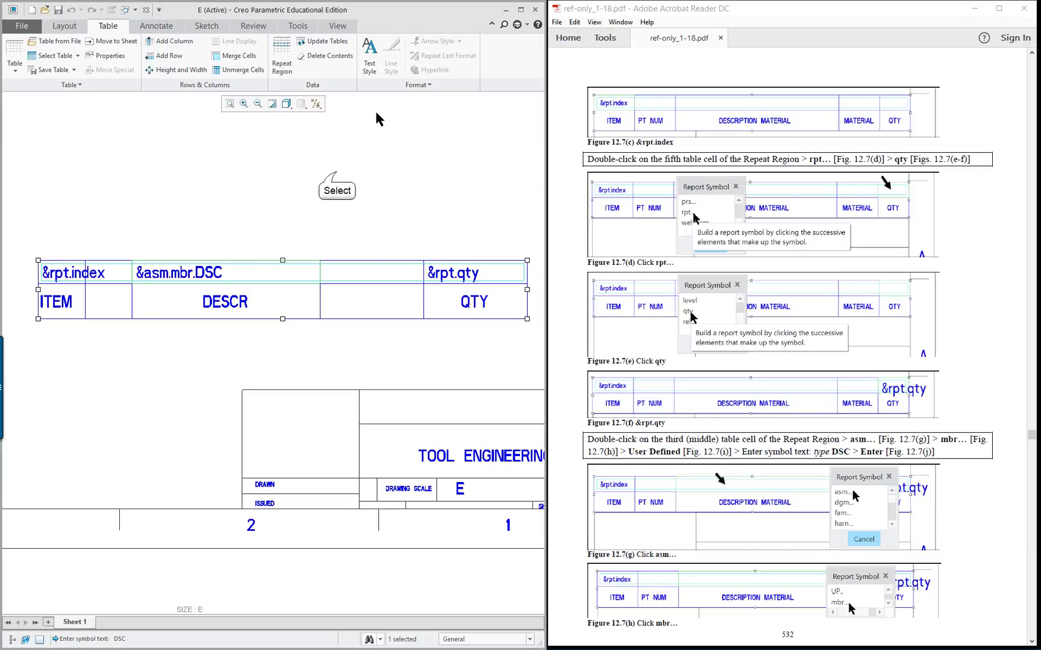
left_click(338, 178)
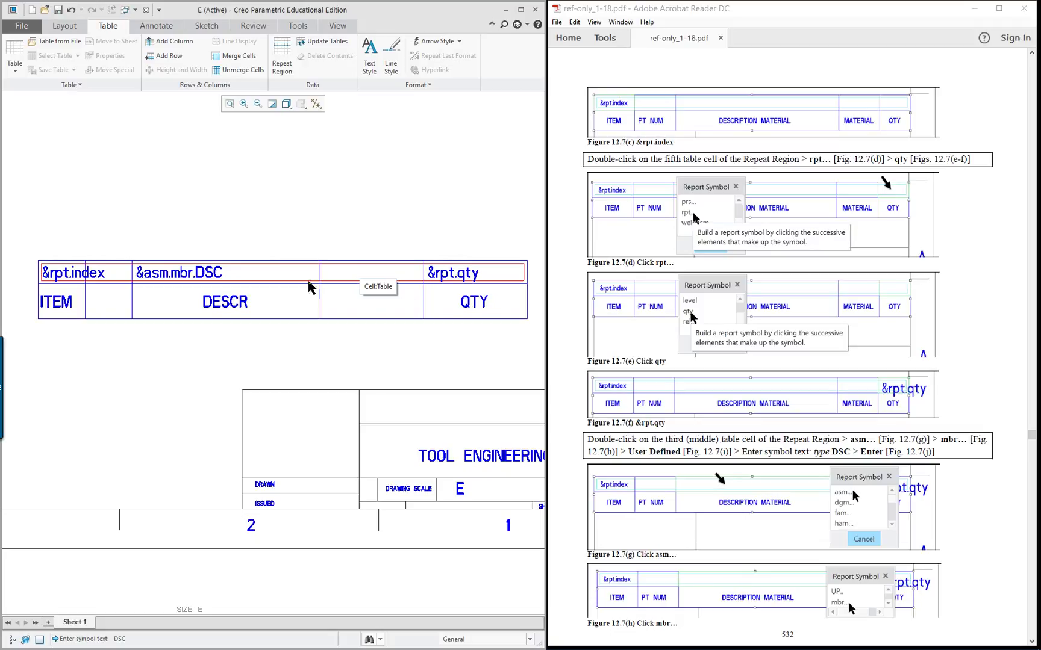
Consult the PDF's Adding Parts List (BOM) Data section on retrieving the clamp arm, and view the whole format sheet
scroll(240, 275, "down", 2)
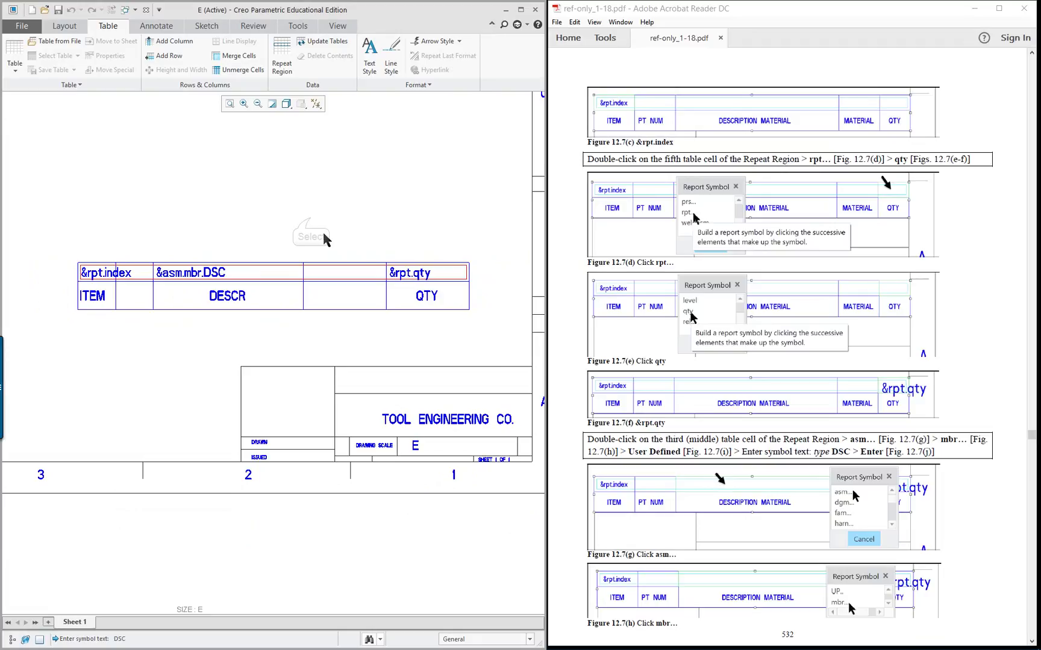
scroll(314, 240, "down", 4)
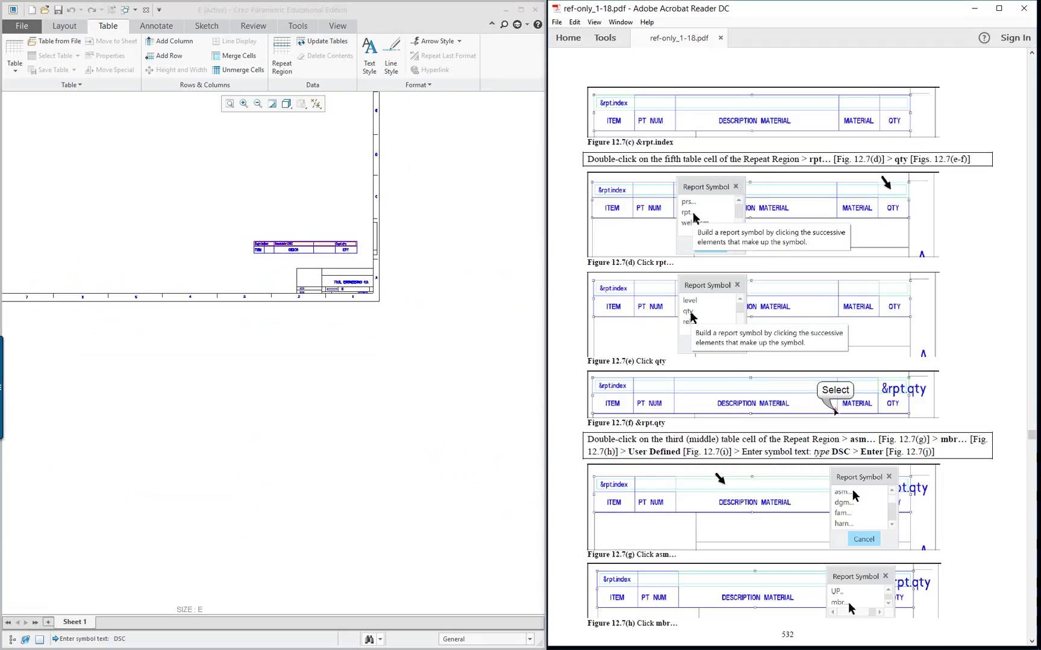
left_click(819, 403)
scroll(818, 399, "down", 1)
scroll(818, 400, "down", 20)
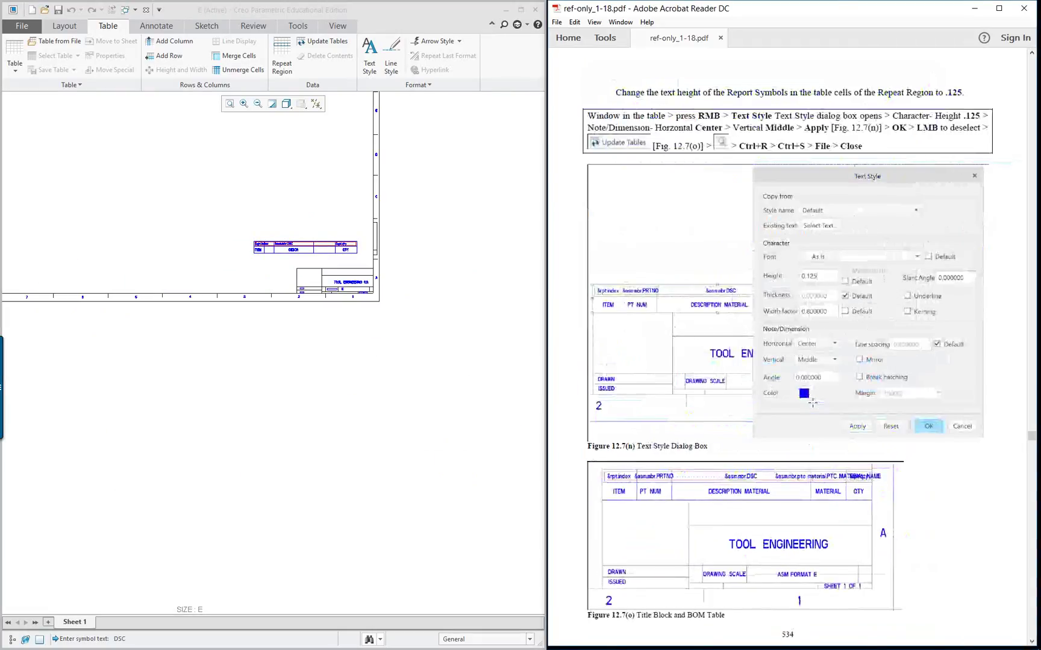
scroll(811, 404, "down", 1)
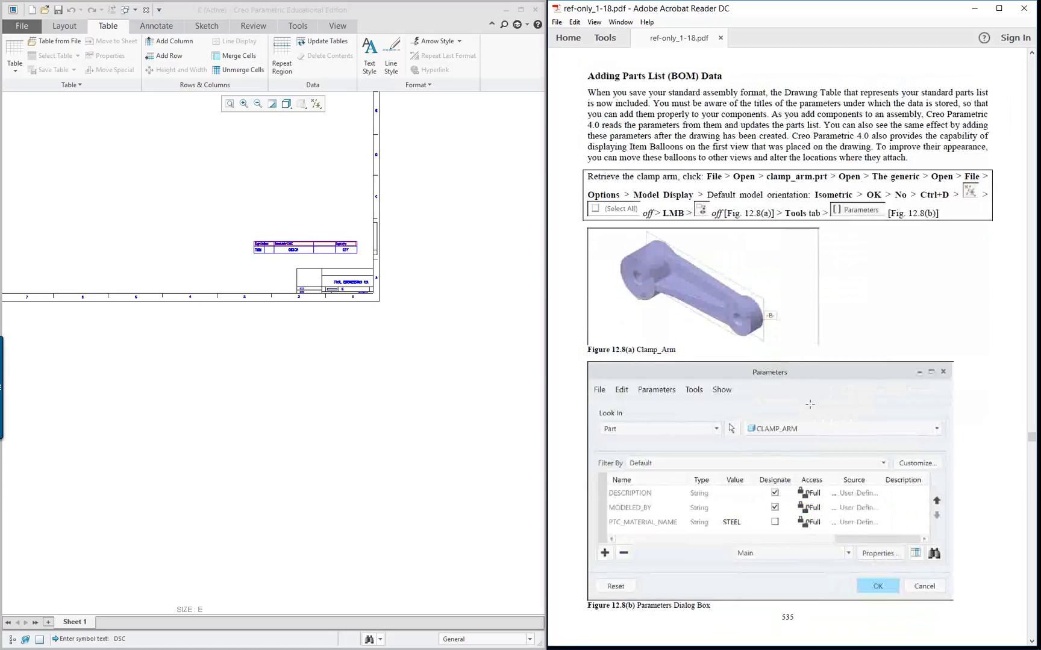
scroll(439, 369, "up", 2)
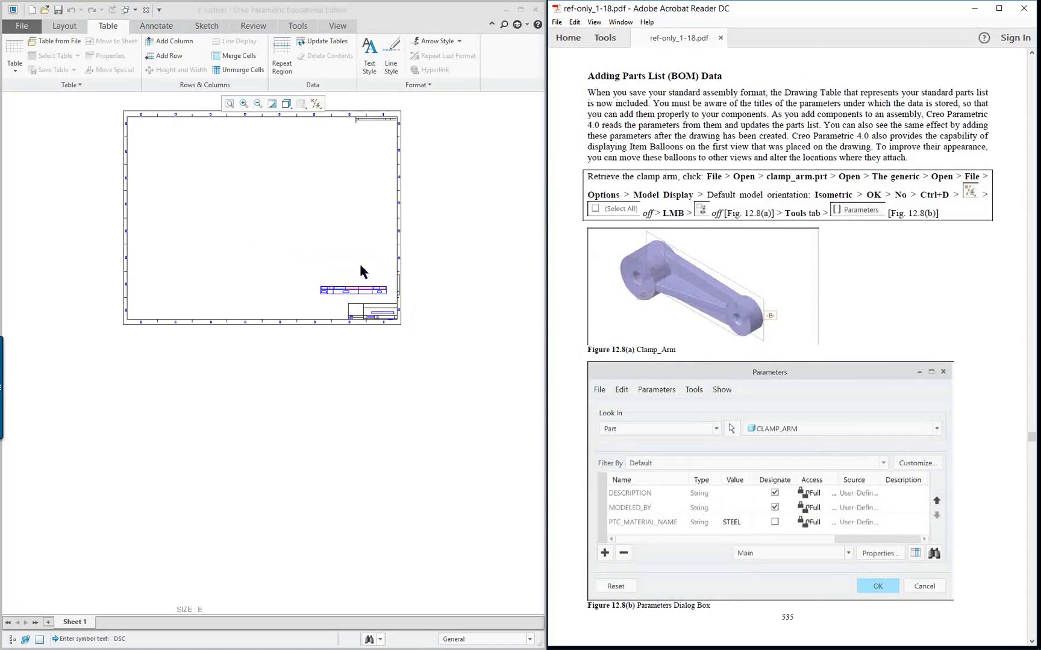
scroll(300, 184, "down", 1)
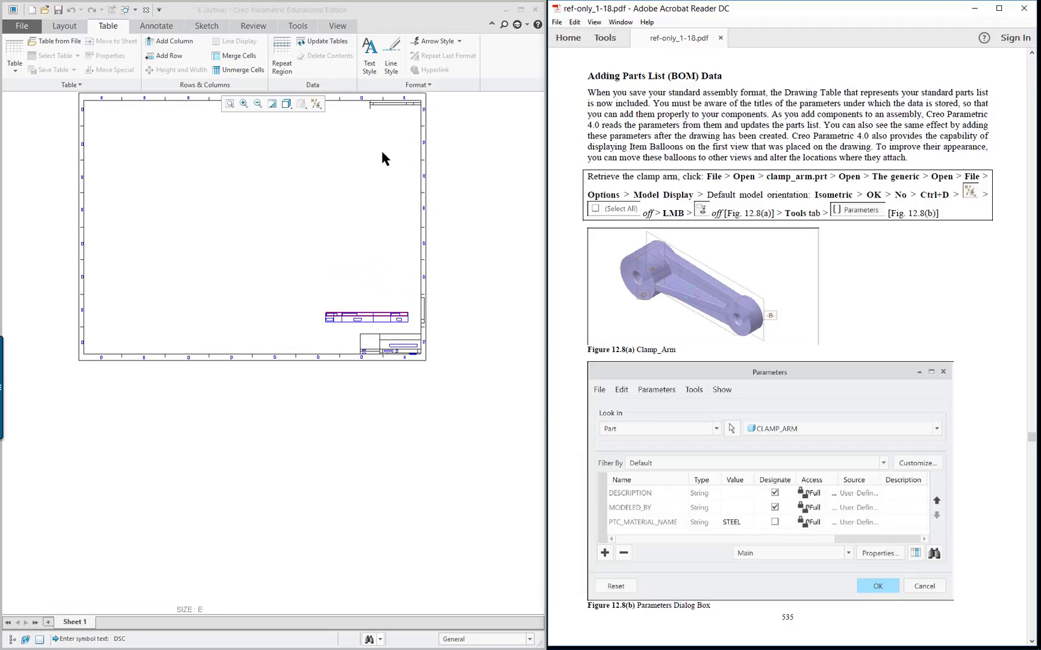
mouse_move(415, 187)
middle_mouse_down()
mouse_move(404, 328)
mouse_move(438, 296)
middle_mouse_up()
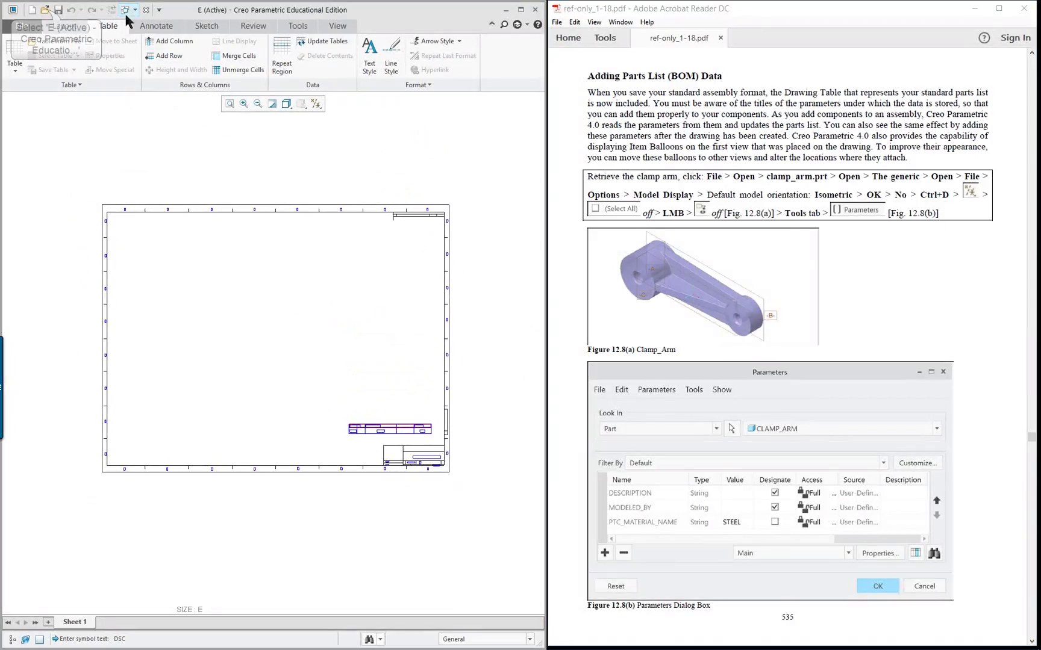
Open clamp_assembly.asm from the Creo-4-PTC folder
left_click(45, 9)
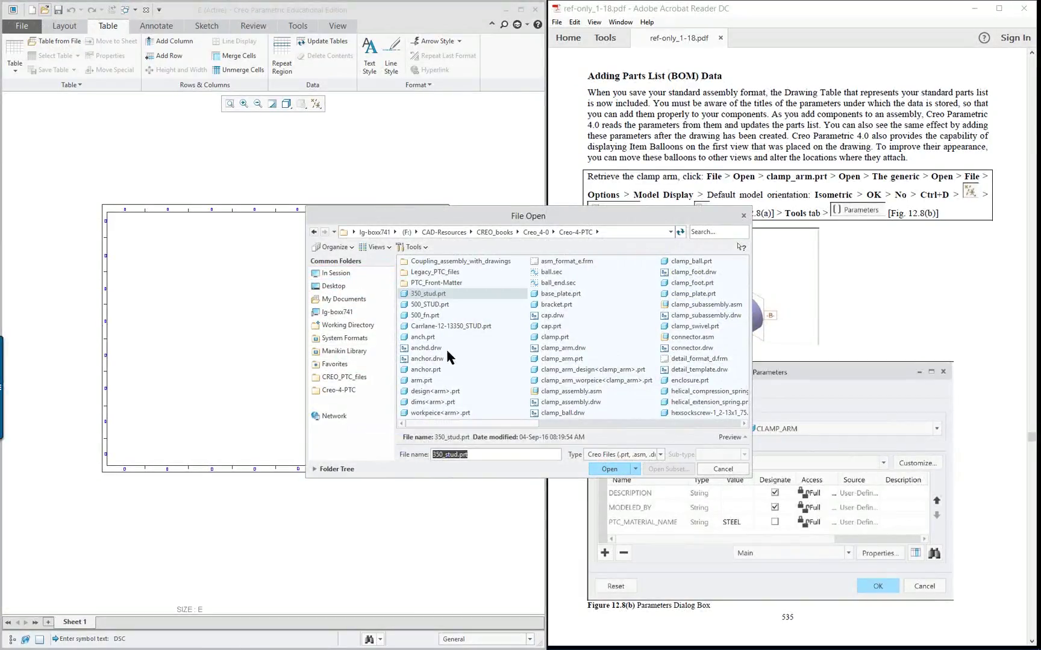
left_click(711, 469)
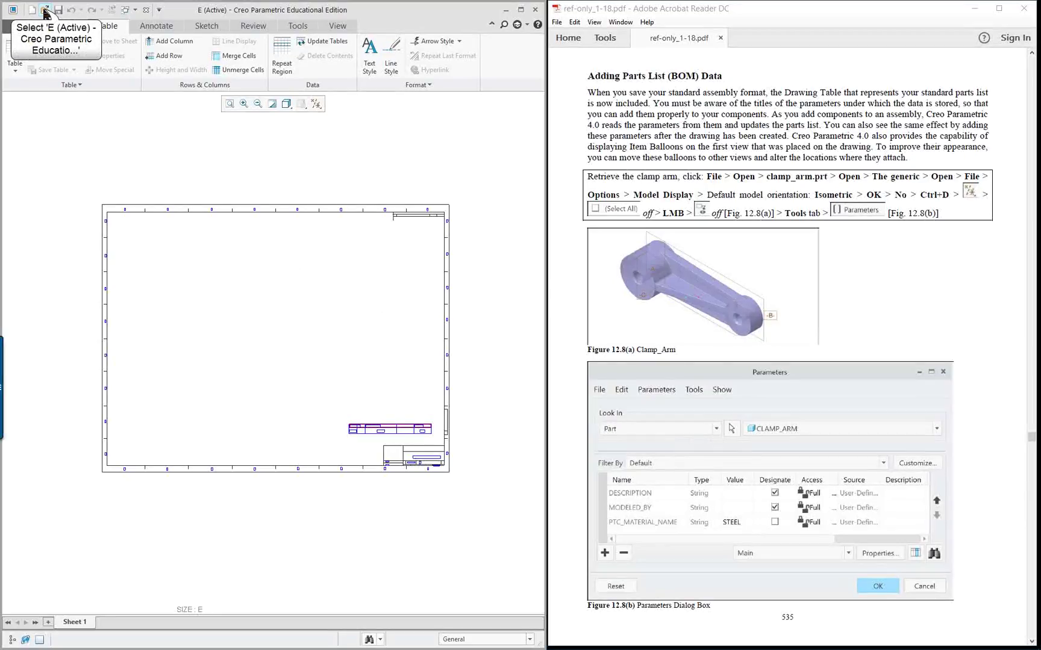
left_click(45, 11)
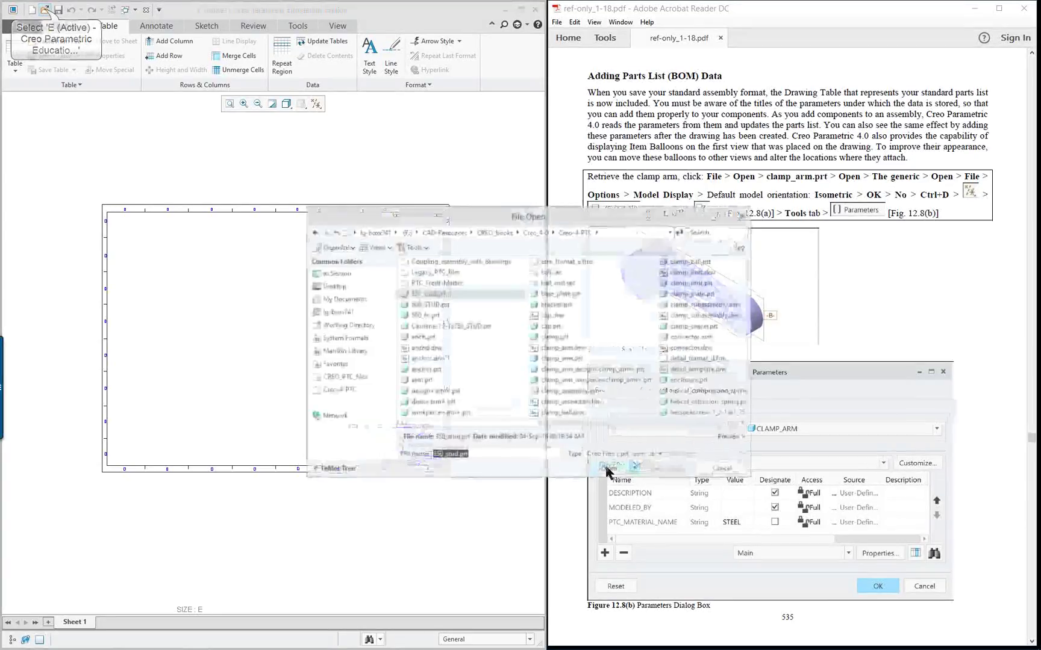
double_click(573, 392)
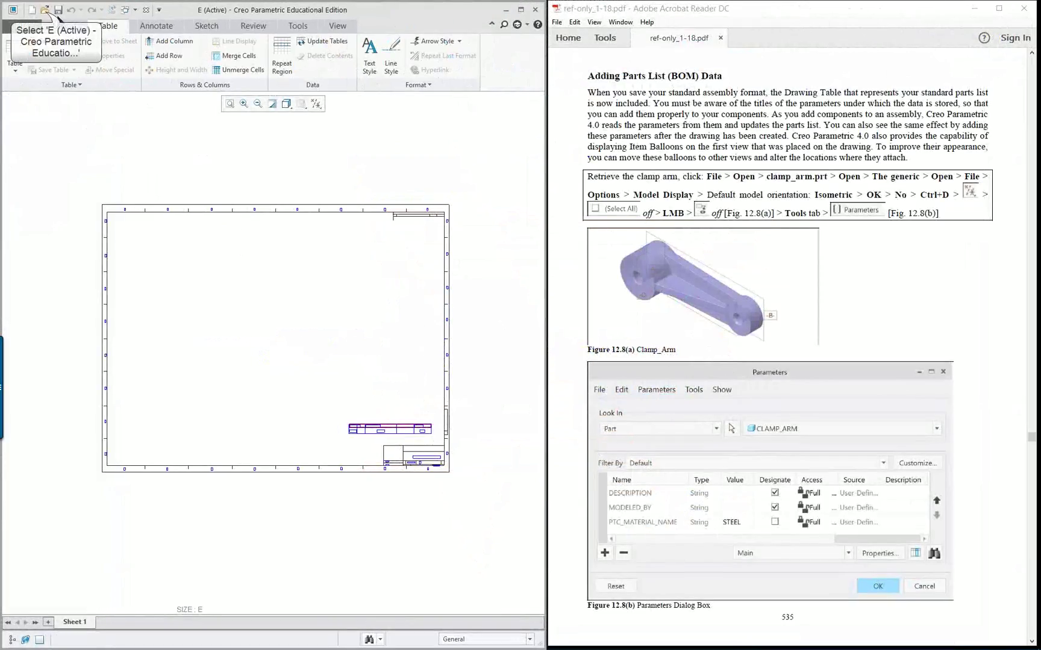
Open the generic of clamp_arm.prt from the models in session and show it in default orientation beside the PDF
left_click(44, 10)
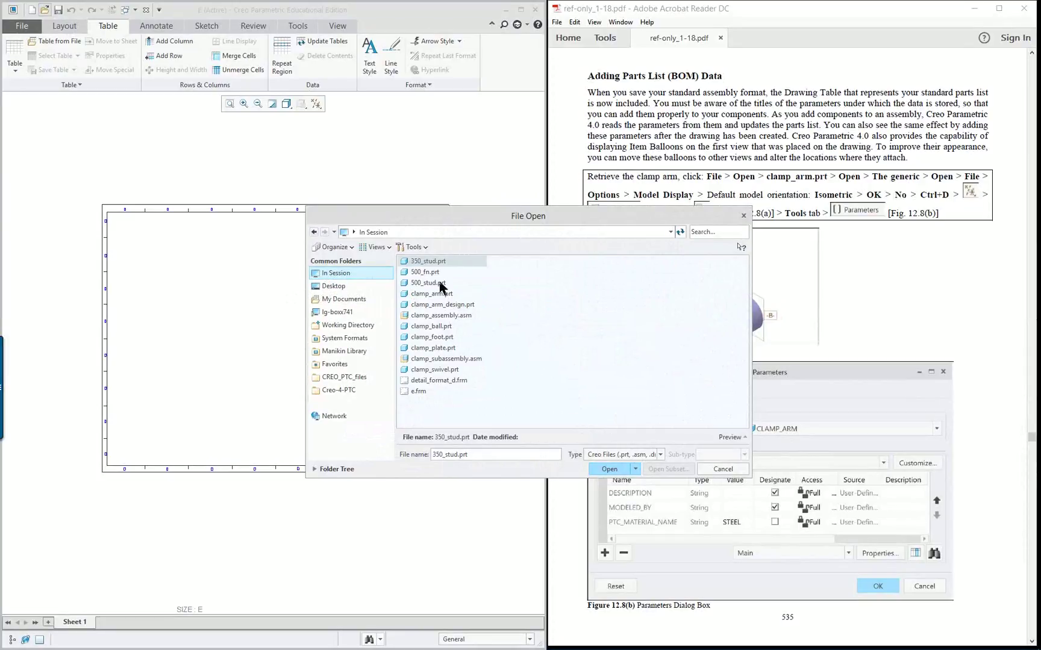
double_click(440, 294)
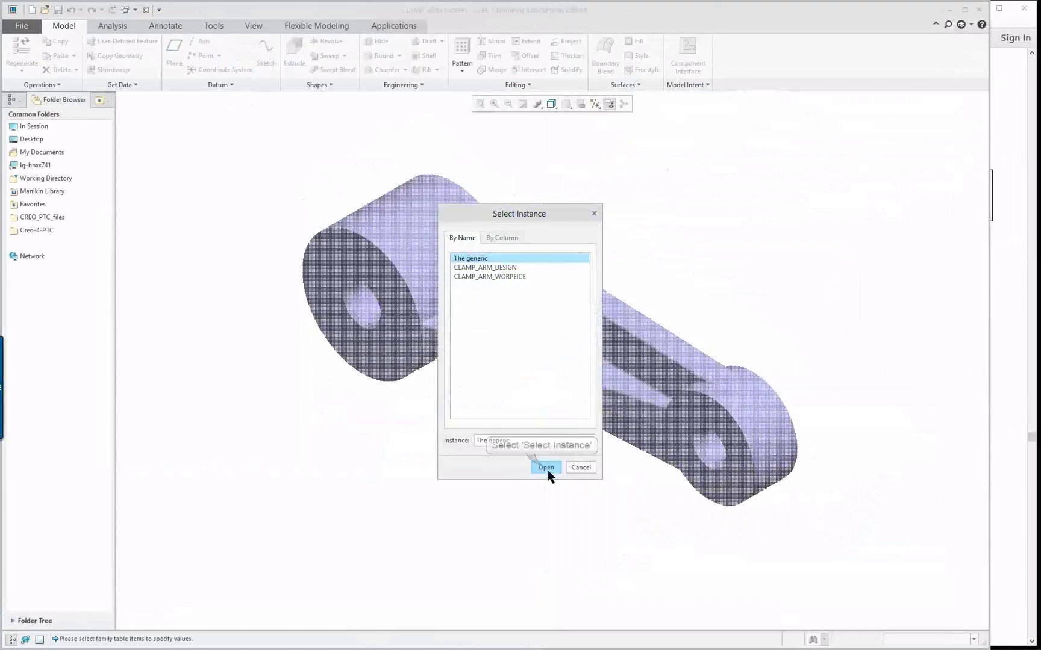
left_click(543, 468)
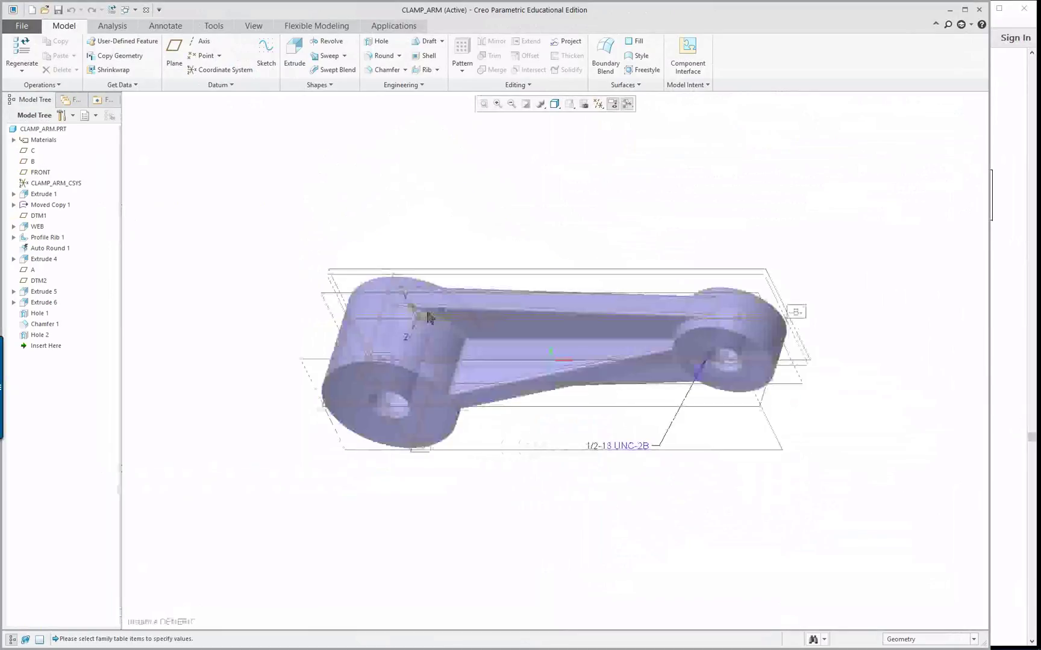
left_click_drag(989, 213, 545, 212)
key("ctrl+d")
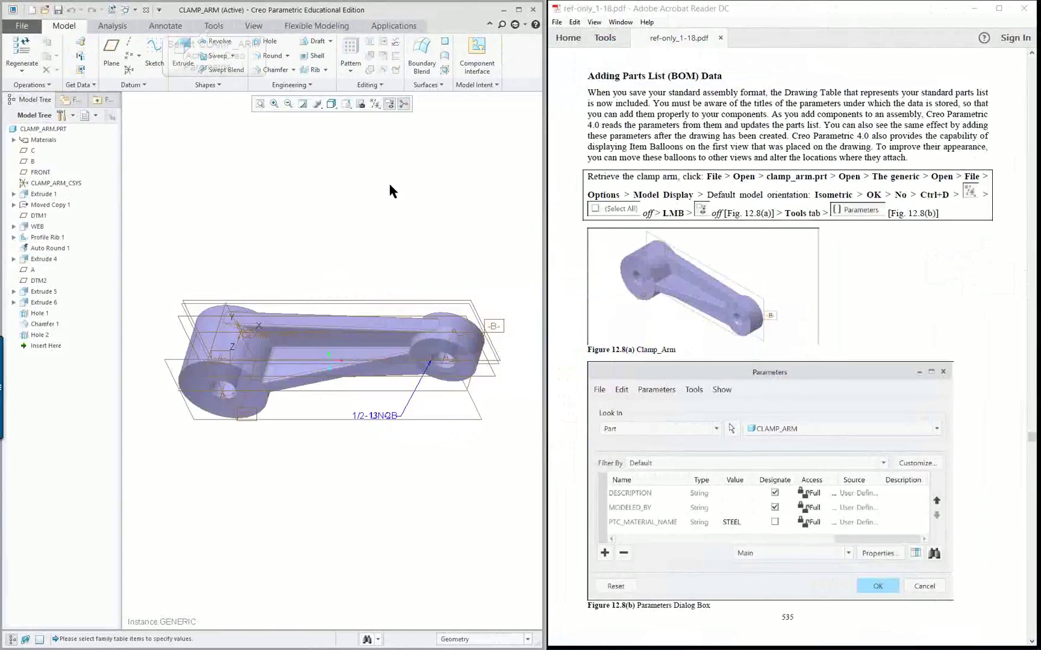
Bring up the clamp arm's parameters and widen the dialog and its Name, Value and Description columns so all entries are readable
left_click(214, 27)
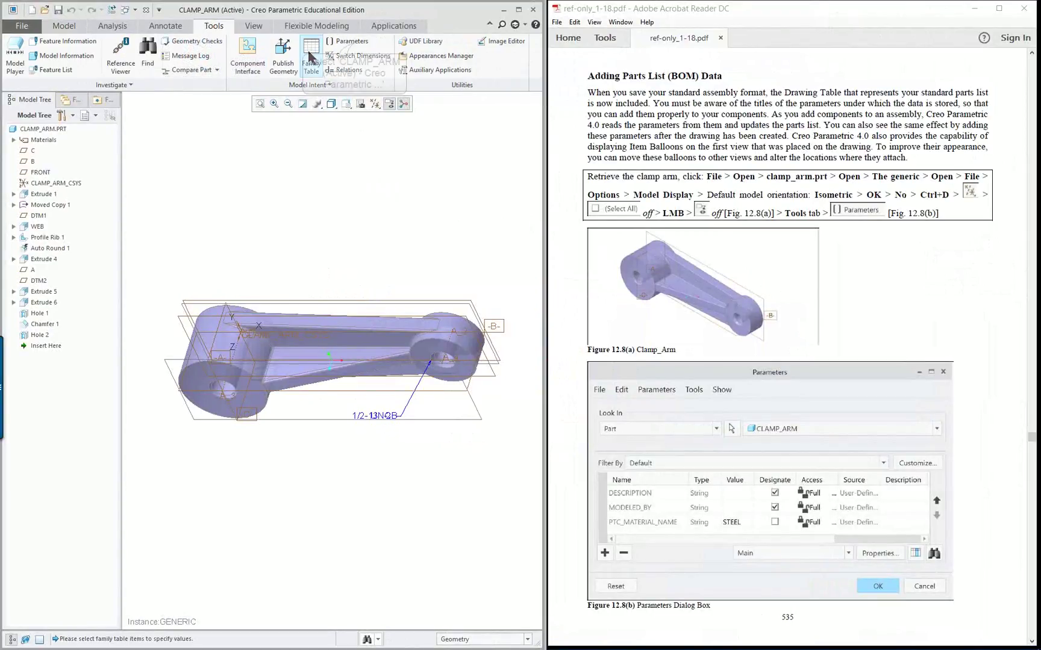
left_click(353, 44)
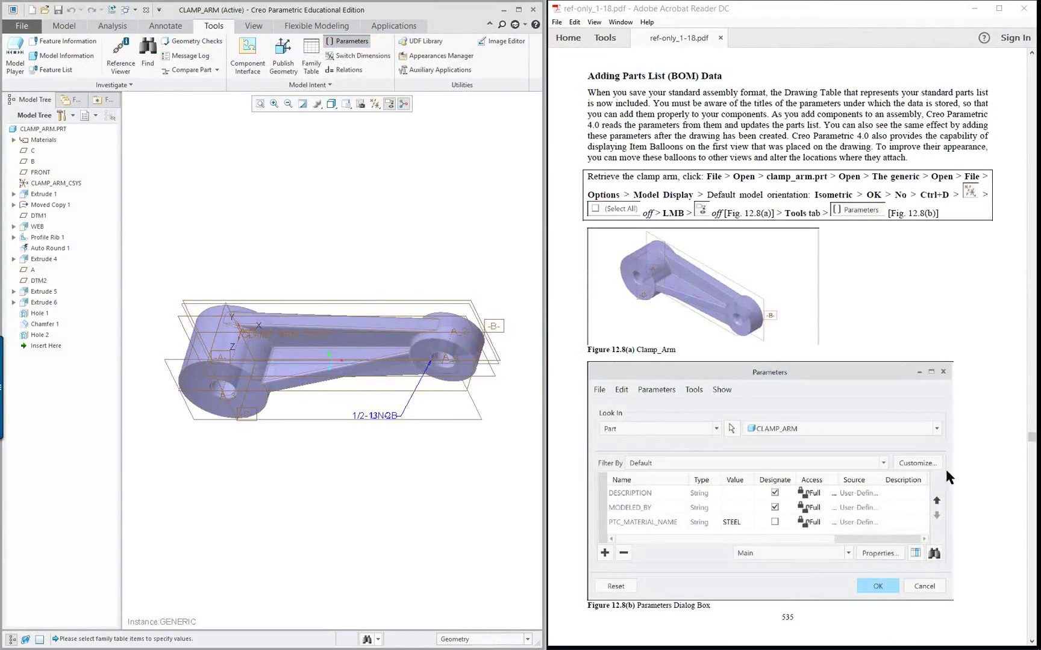
left_click_drag(846, 211, 220, 248)
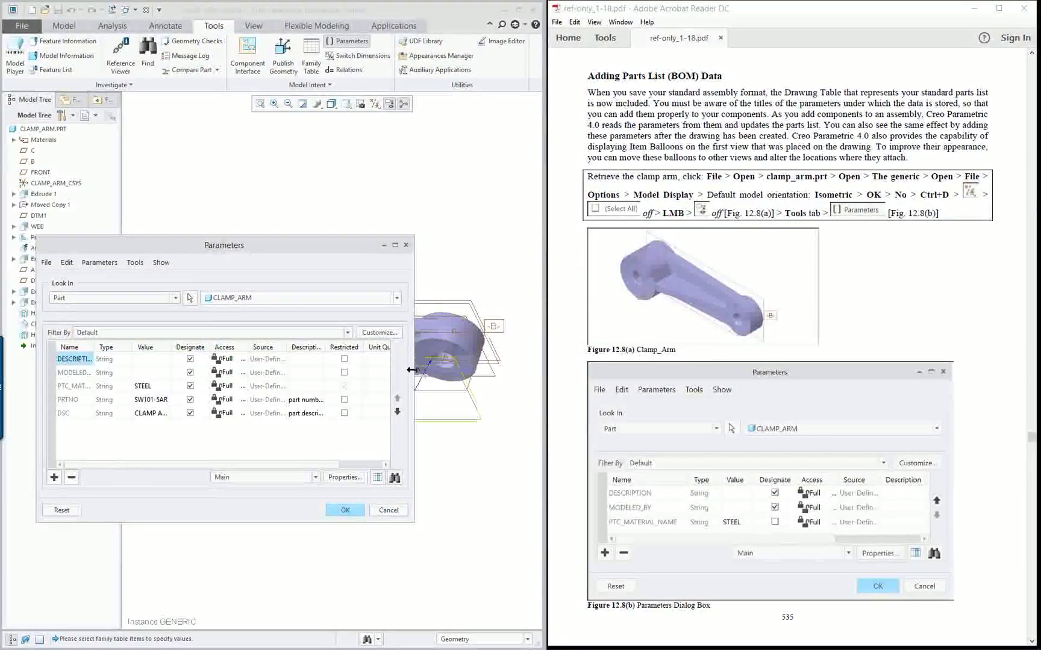
left_click_drag(413, 374, 523, 374)
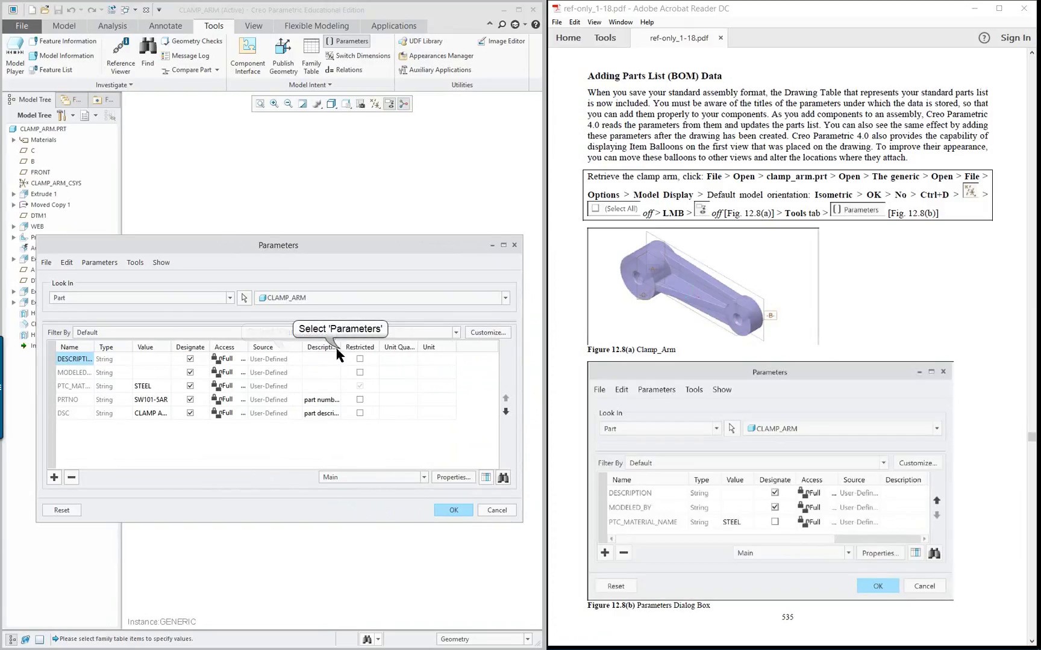
left_click_drag(340, 348, 370, 348)
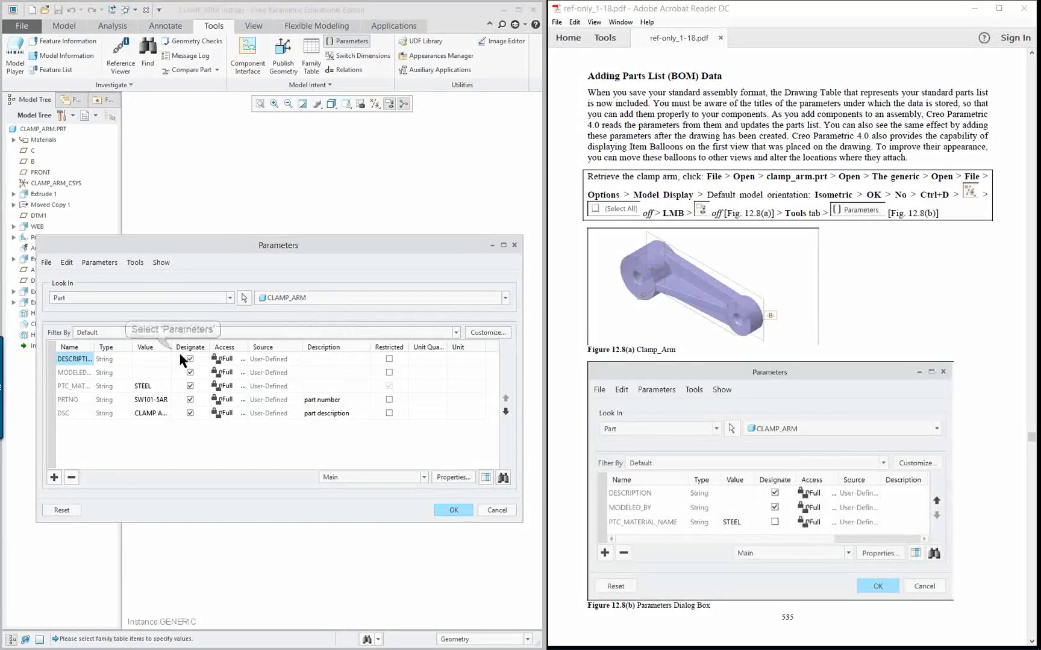
left_click_drag(171, 351, 197, 350)
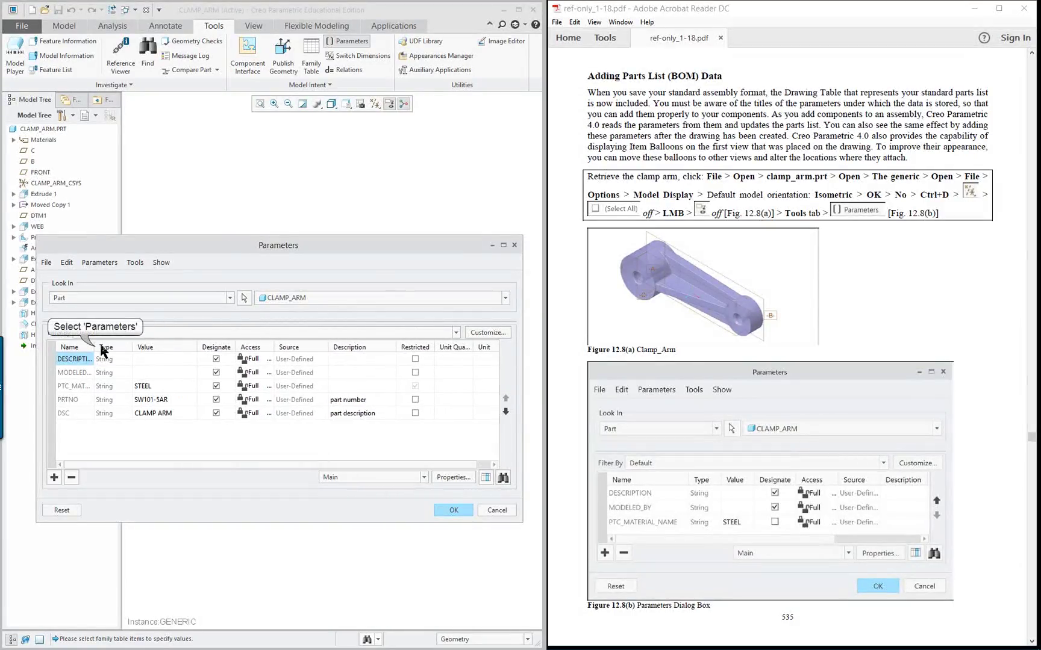
left_click_drag(93, 347, 137, 345)
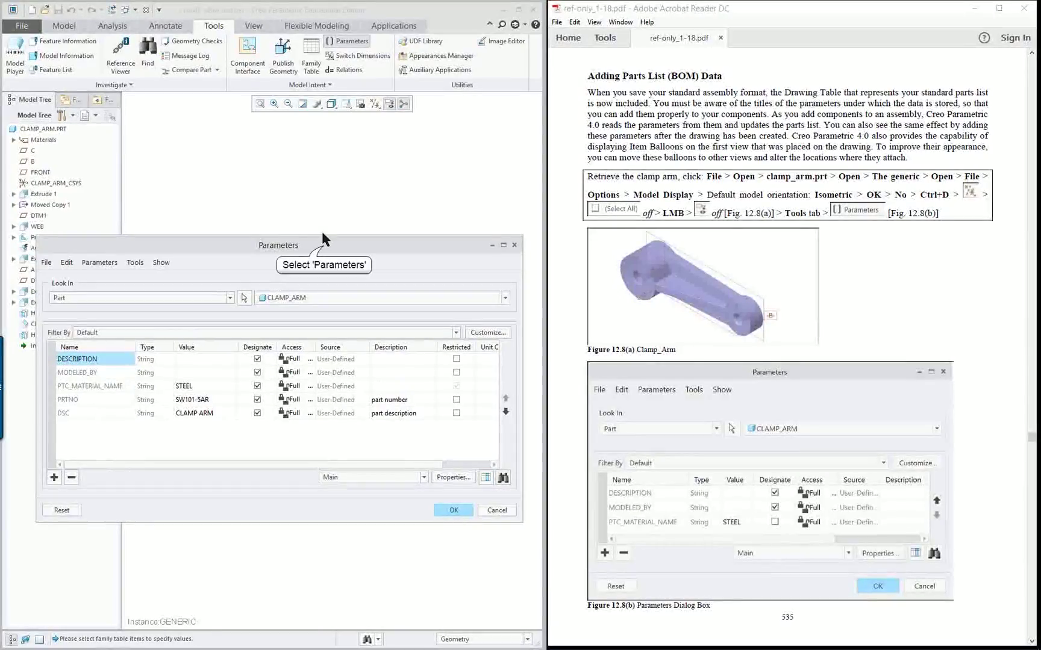
left_click_drag(324, 246, 332, 207)
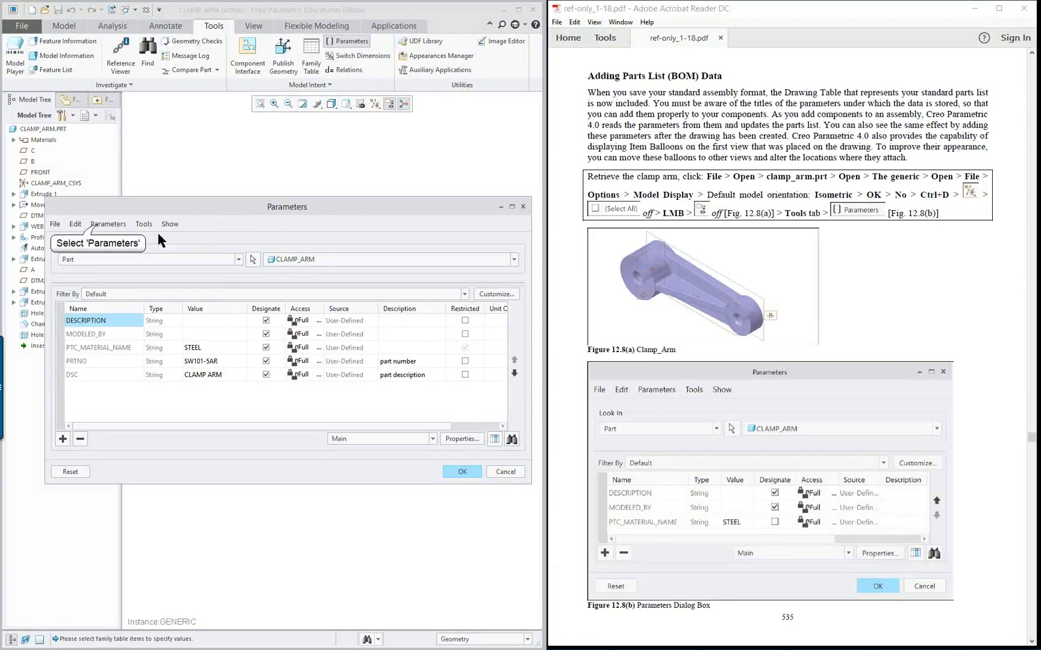
Add a String parameter named Model_Version to the clamp arm with the value 101 and designate it
left_click(108, 224)
left_click(108, 239)
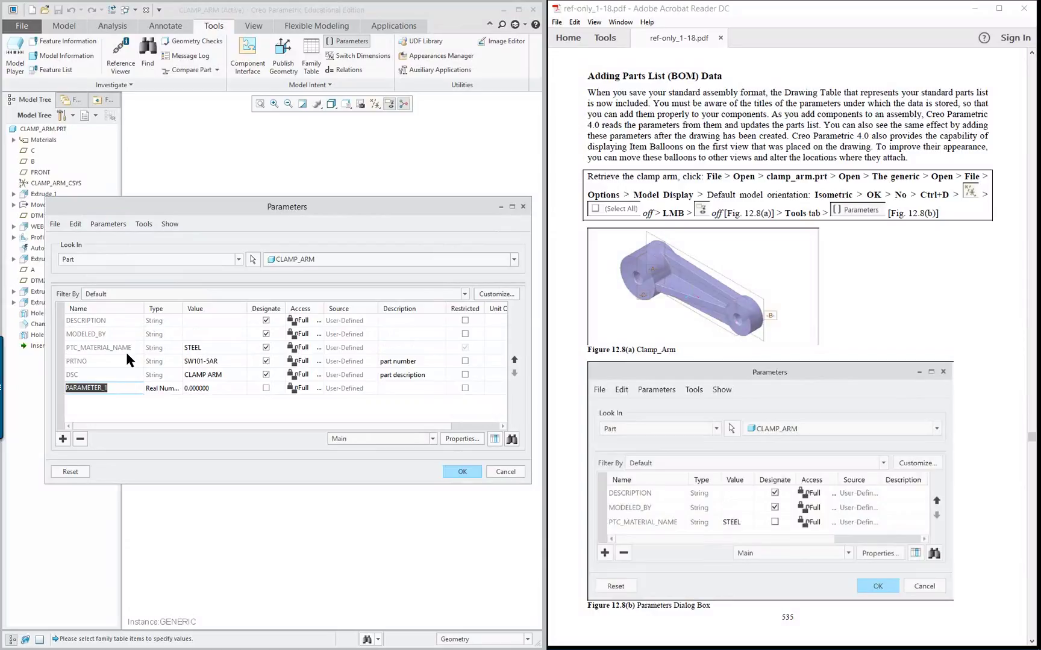
type("Model_Version")
left_click(171, 390)
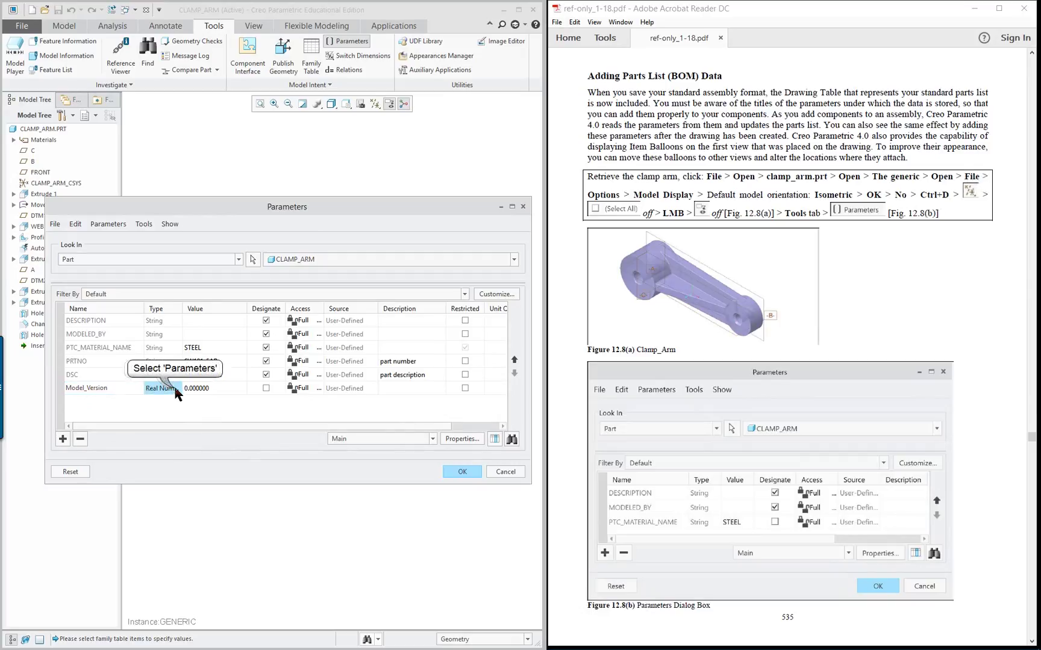
left_click(176, 388)
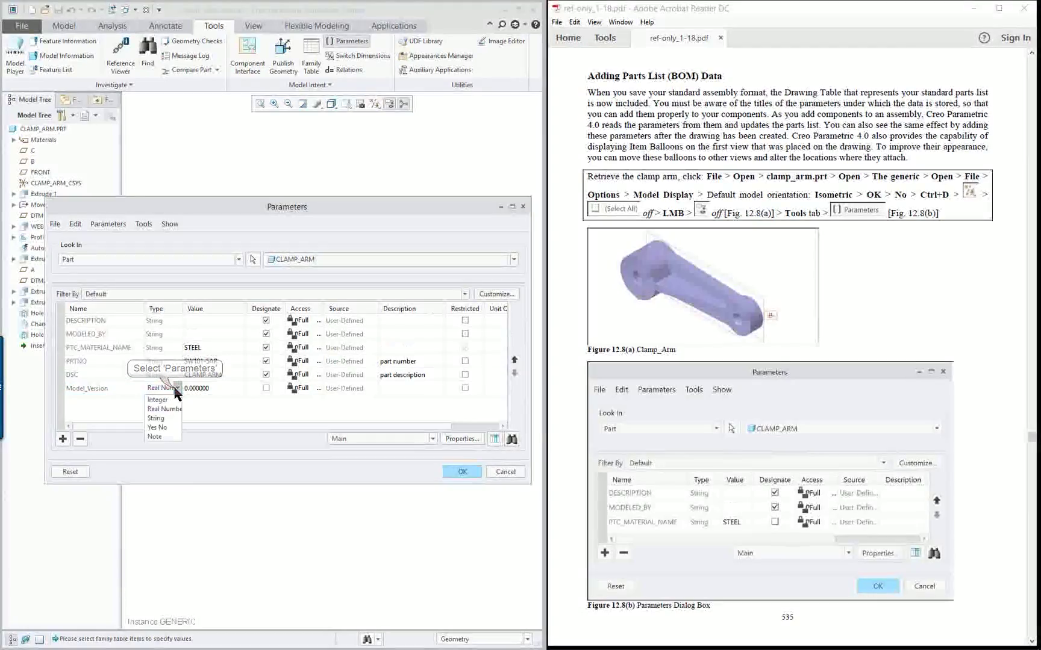
left_click(155, 418)
left_click(213, 389)
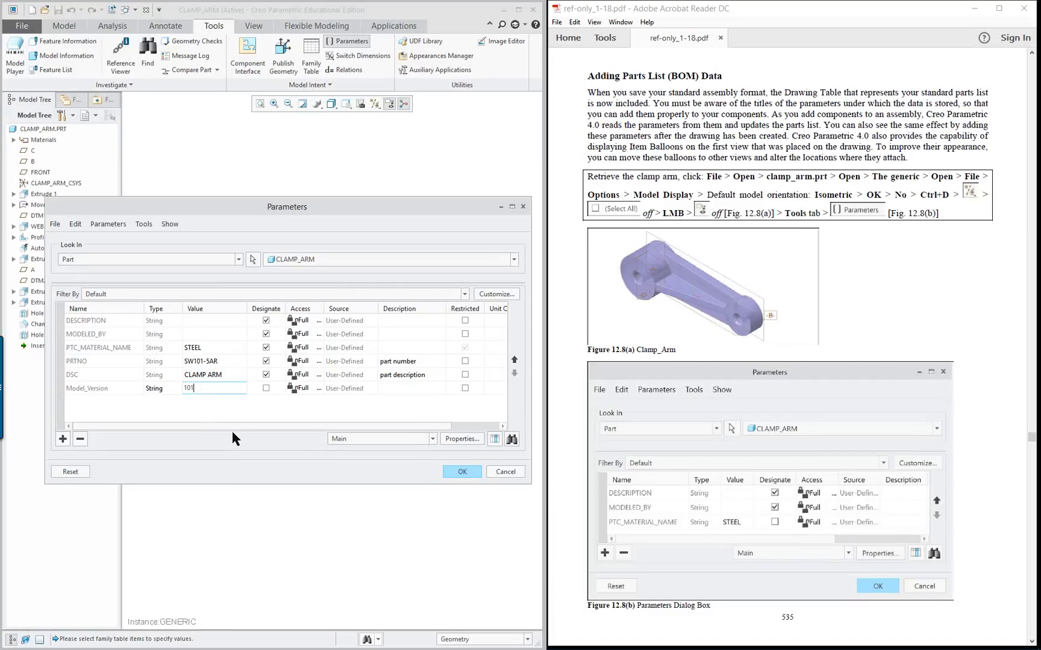
left_click(266, 388)
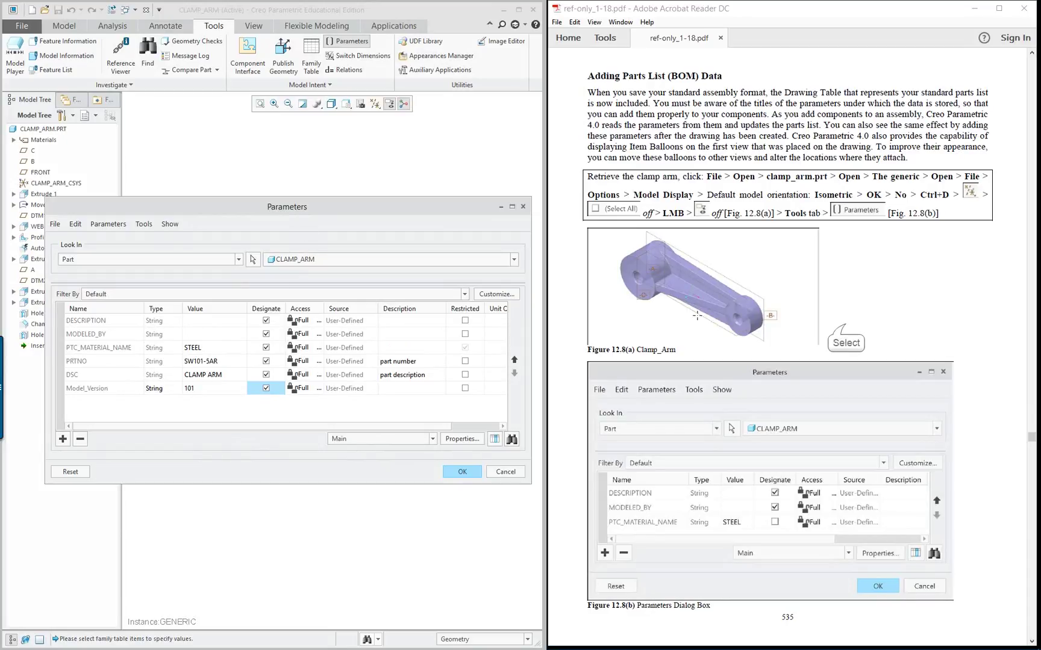
left_click(845, 322)
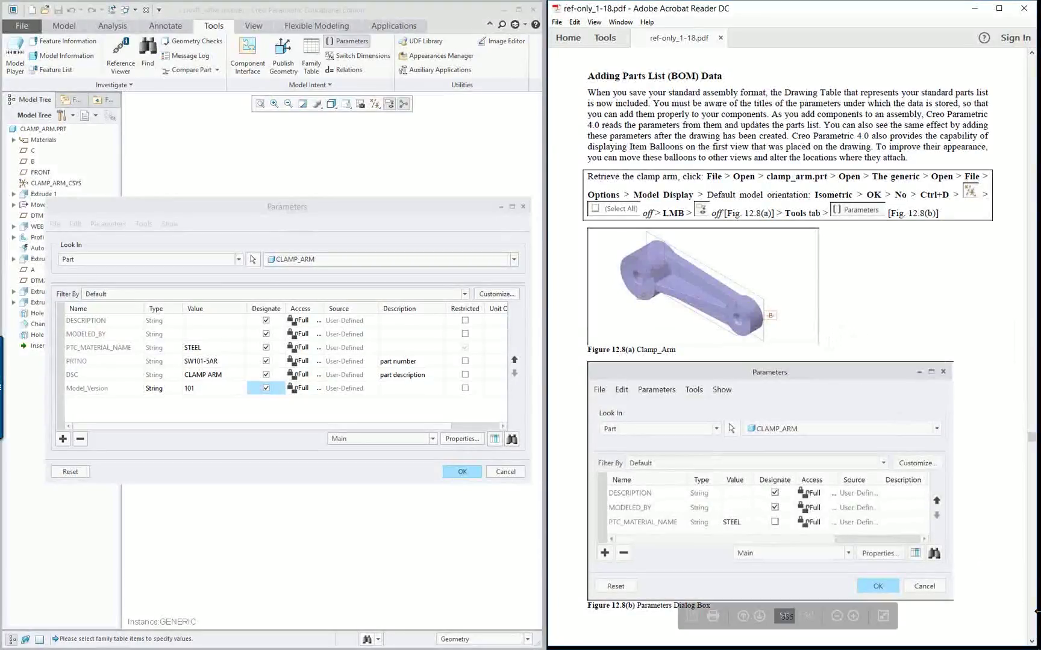
Read through the PDF's instructions on adding BOM parameters to the clamp parts, up to the Tree Columns section for clamp_assembly.asm
scroll(1033, 577, "down", 1)
left_click(1032, 577)
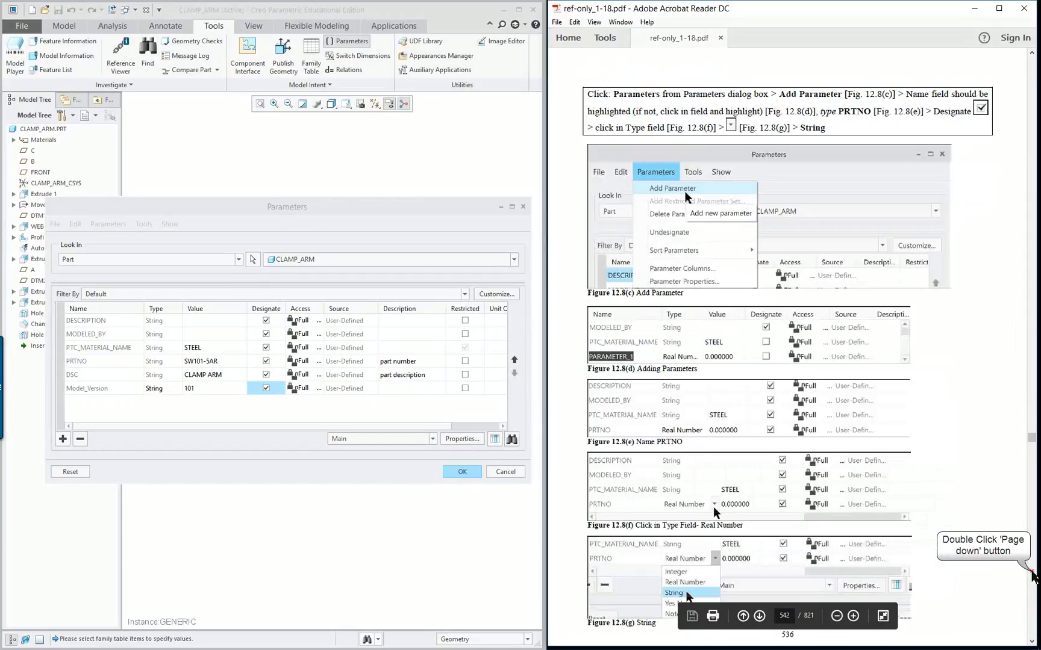
left_click(1031, 577)
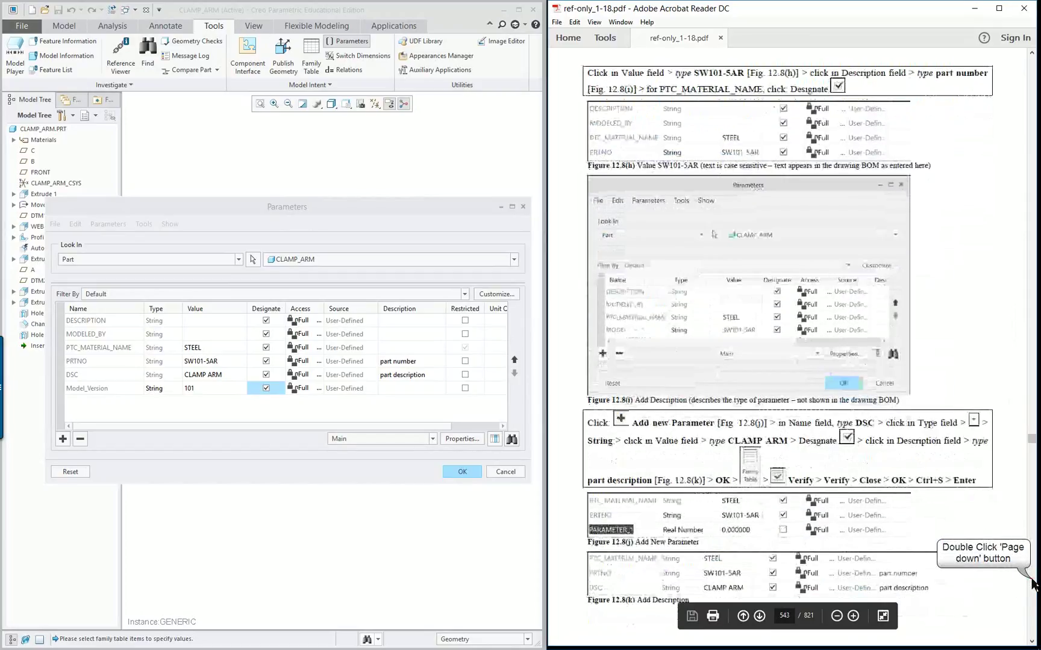
left_click(1032, 579)
left_click(1032, 580)
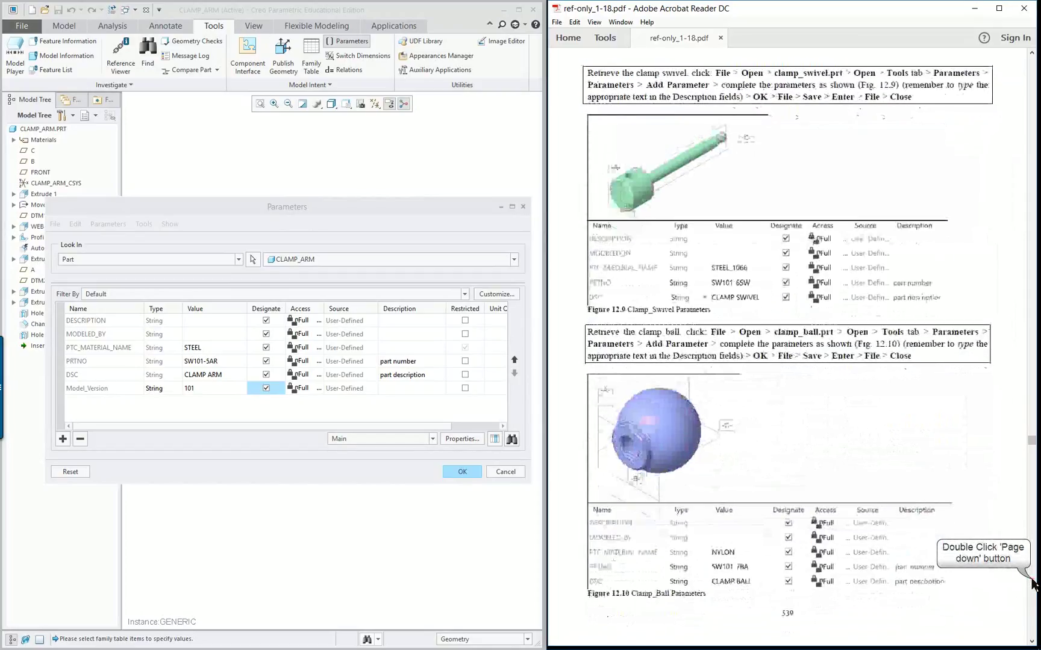
left_click(1032, 579)
left_click(1031, 579)
left_click(1032, 579)
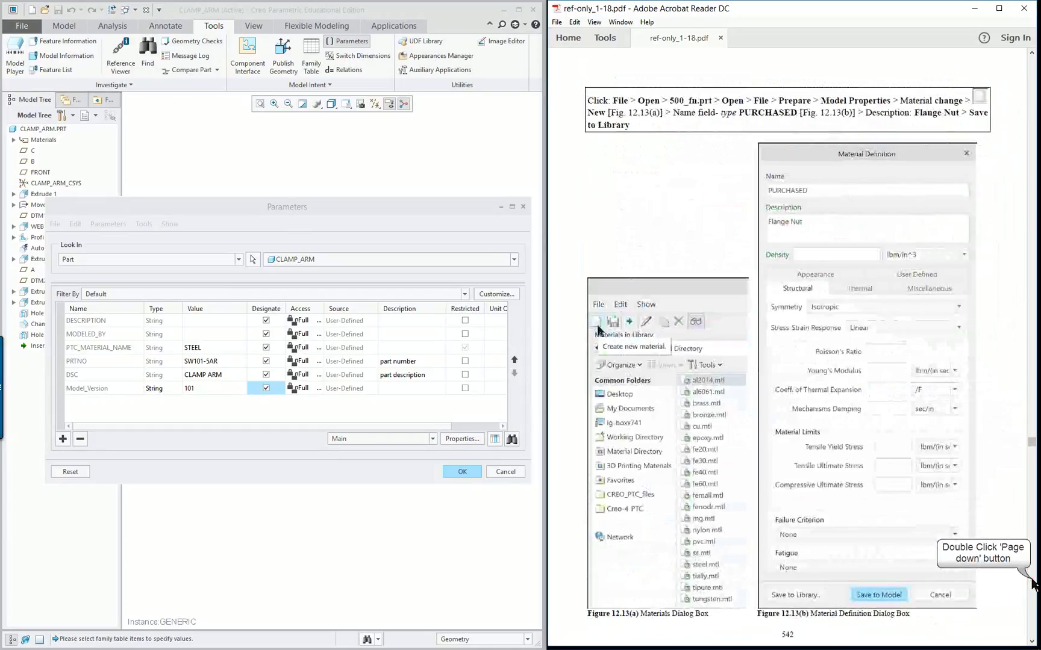
left_click(1032, 579)
left_click(1032, 579)
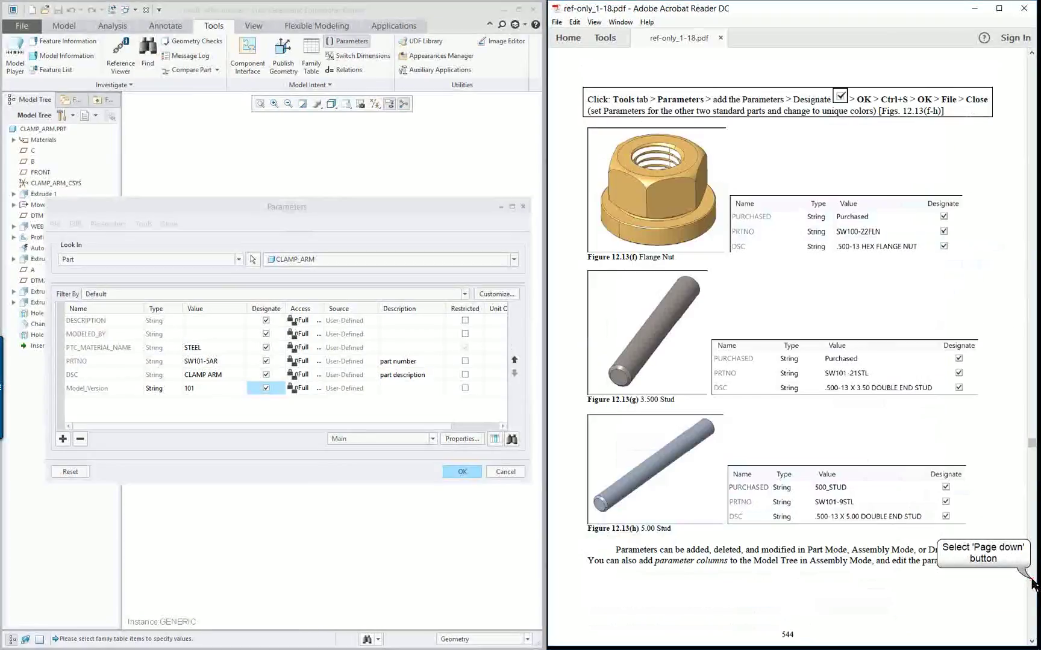
left_click_drag(1033, 450, 1032, 443)
double_click(1032, 511)
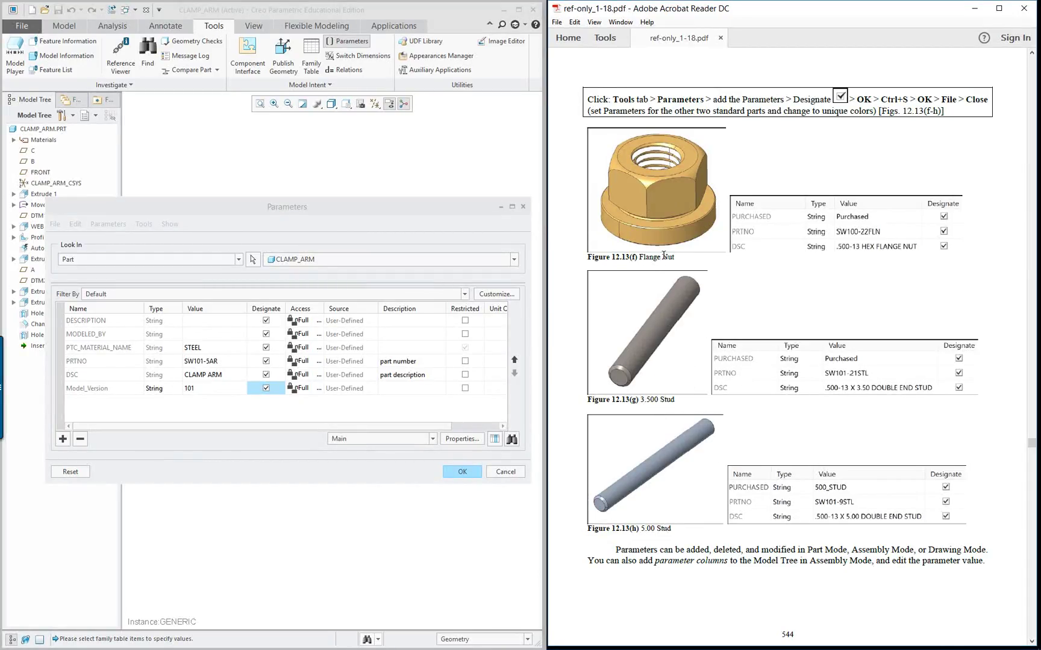
left_click(1032, 549)
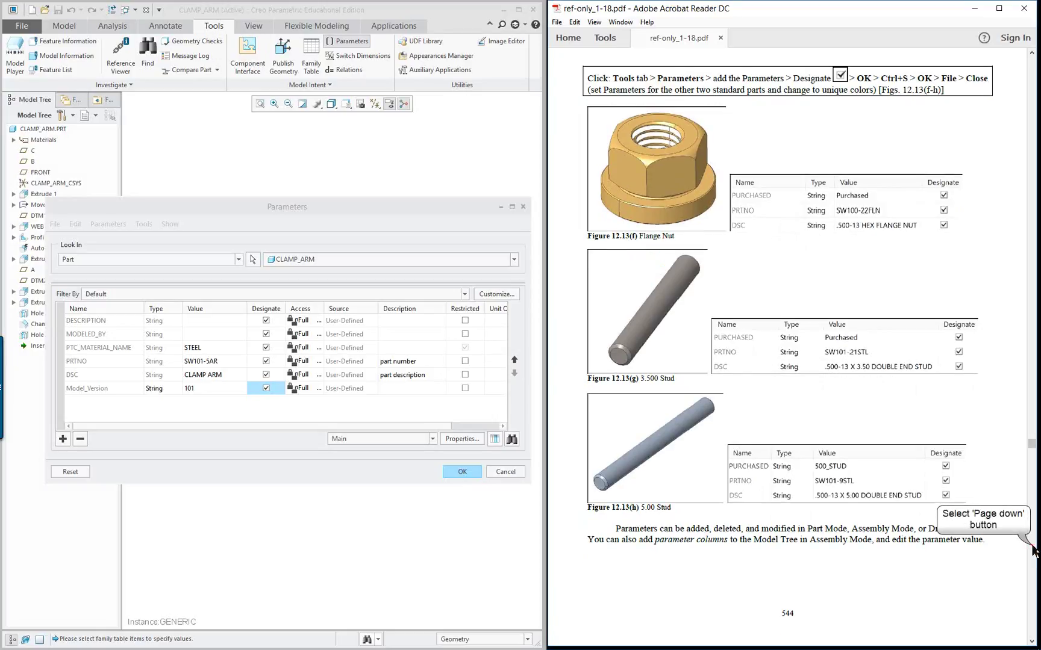
double_click(1031, 549)
left_click(1033, 550)
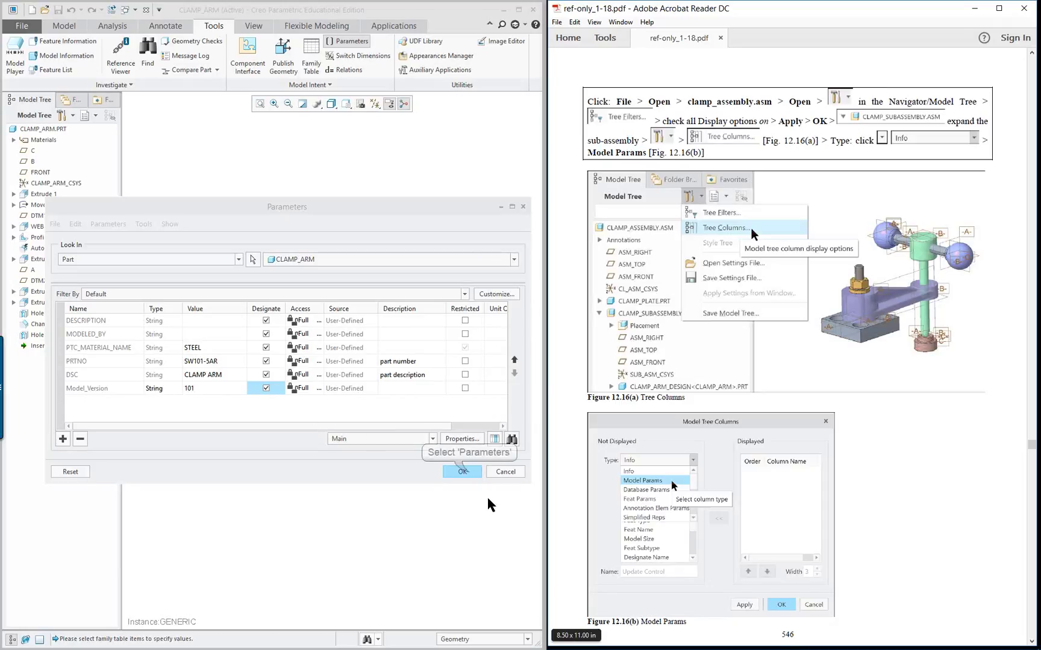
Accept the clamp arm's parameters and close the windows of the clamp arm and the E format
left_click(470, 477)
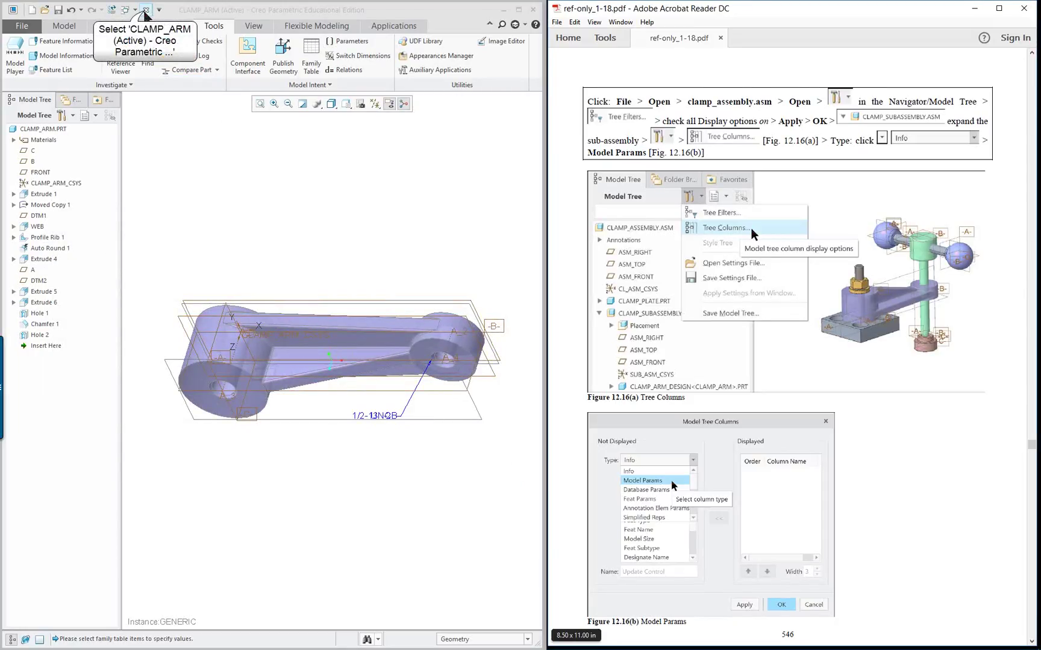
left_click(146, 9)
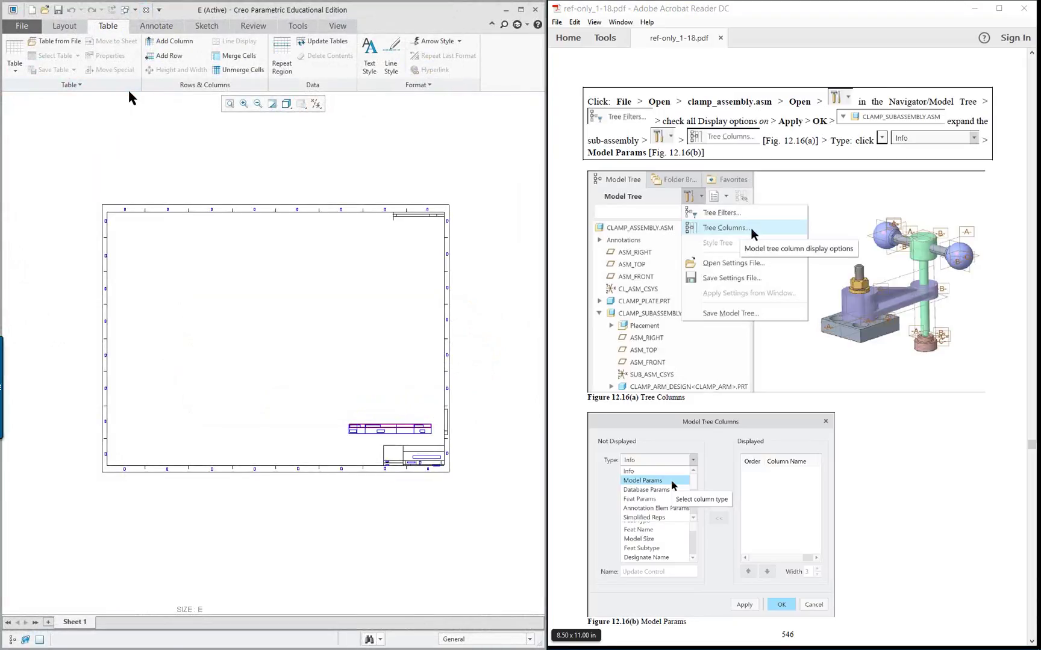
left_click(146, 10)
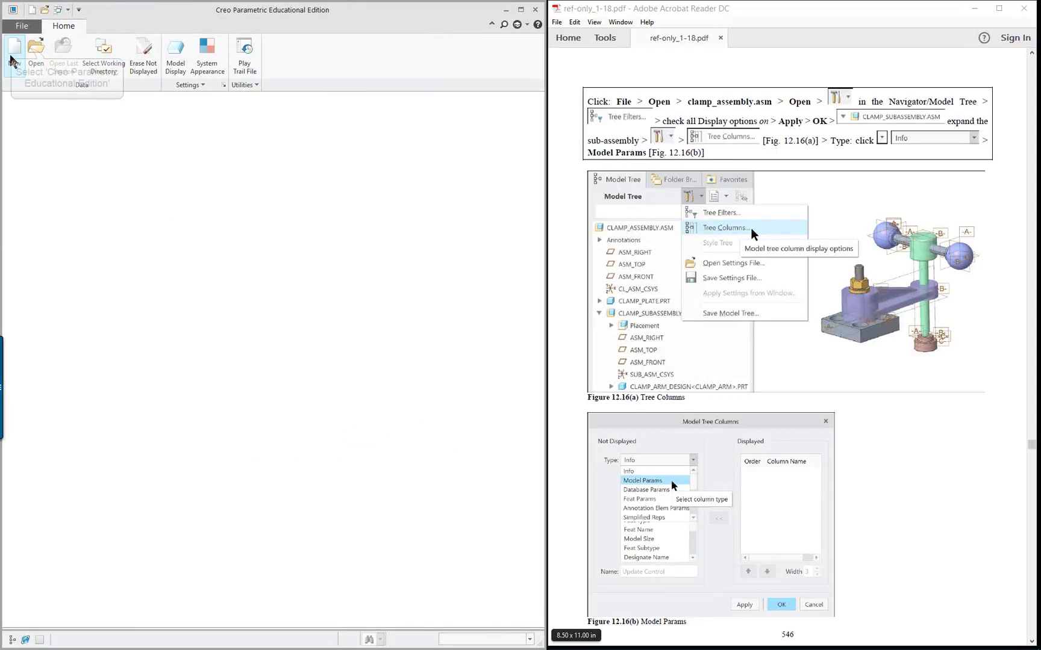
Open clamp_assembly.asm from the Creo-4-PTC folder, maximize its window and show the model tree
left_click(36, 49)
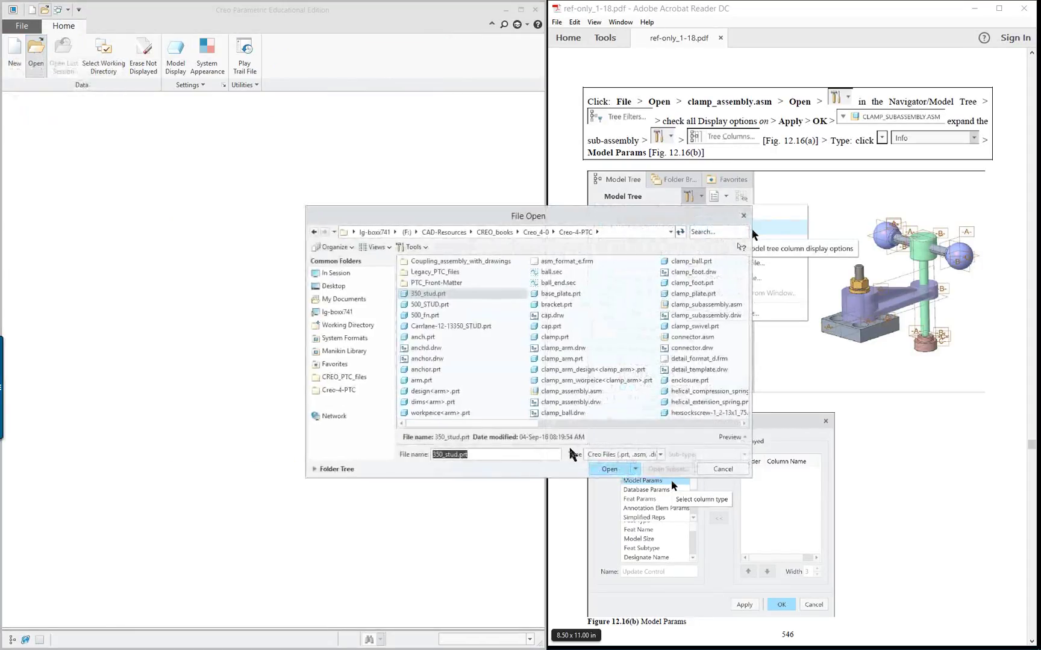
double_click(570, 390)
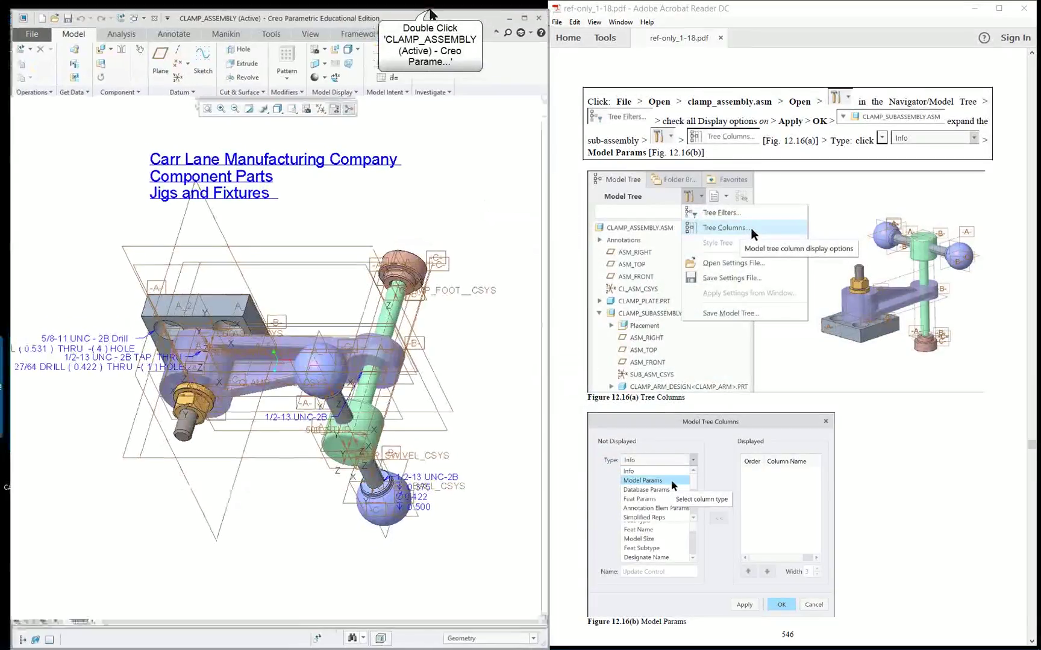
double_click(430, 13)
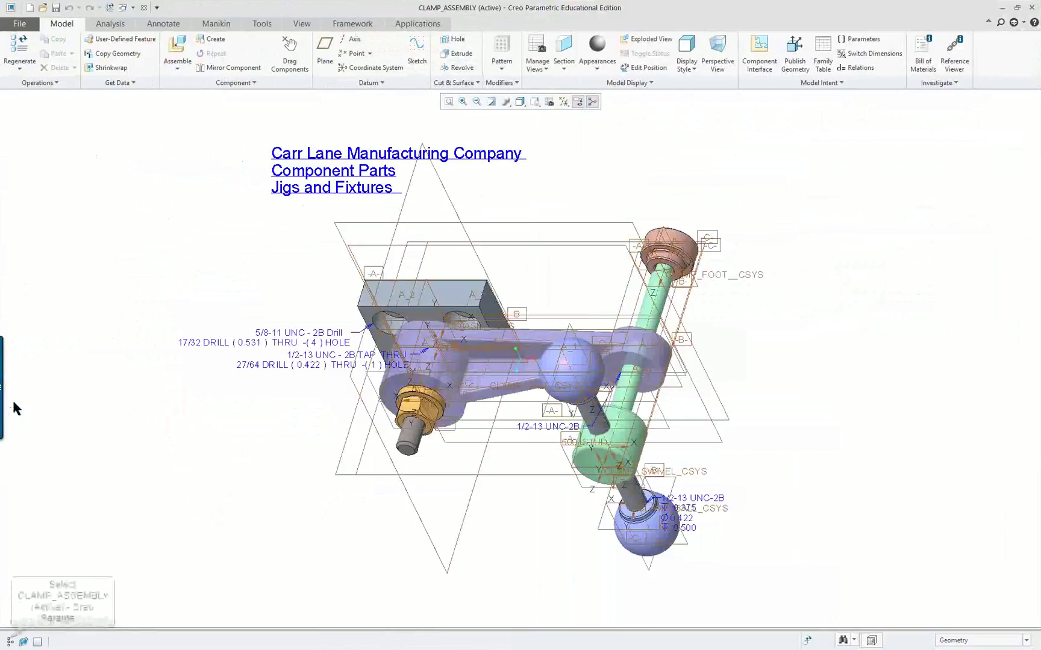
left_click(9, 640)
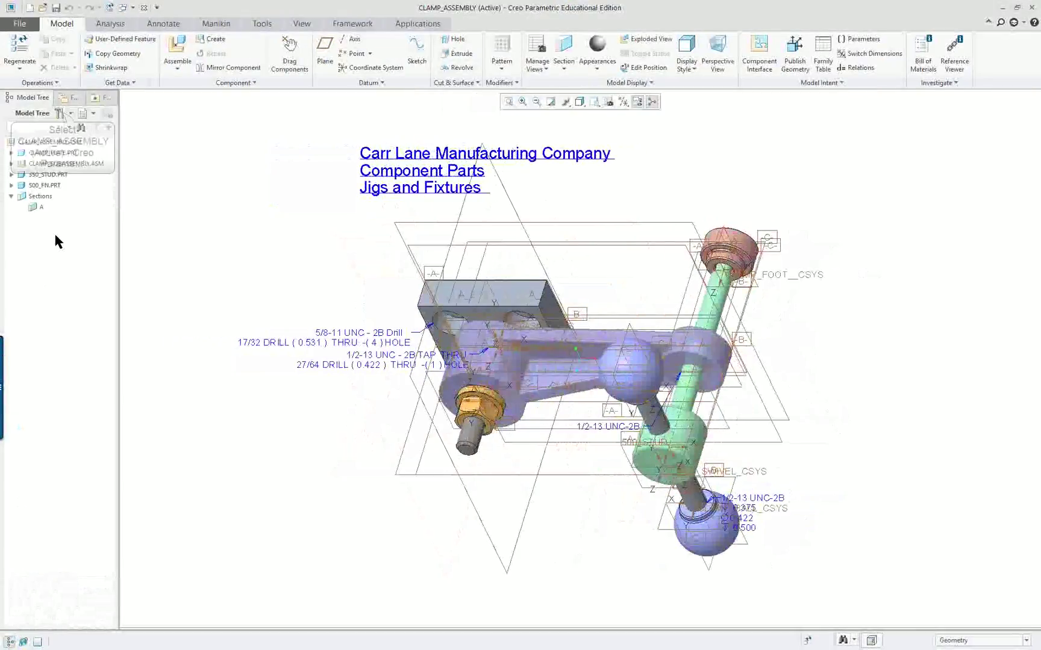
Set the model tree filters to display features, placement folders, annotations, sections and suppressed objects
left_click(60, 113)
left_click(84, 147)
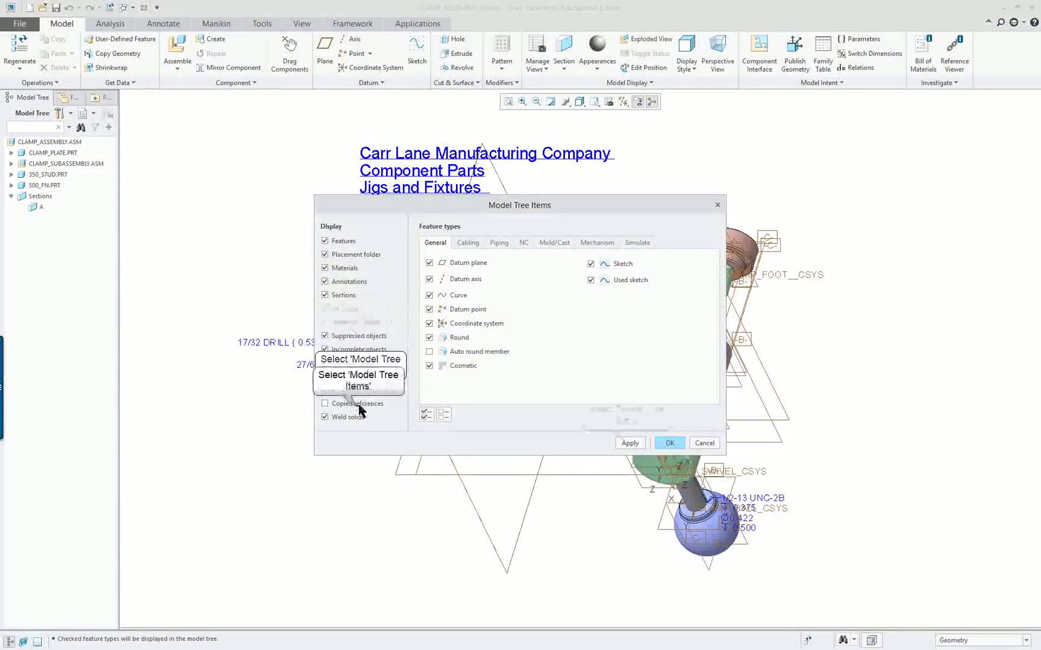
left_click(630, 443)
left_click(669, 443)
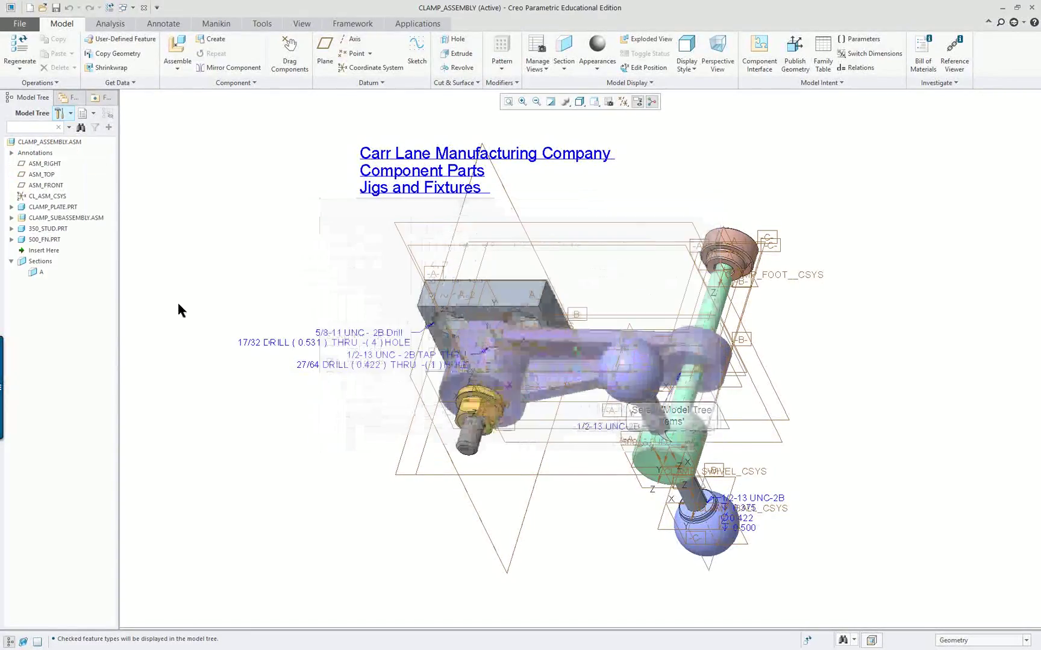
Set the model tree column type to Model Params and add the DESCRIPTION and MODELED_BY columns
left_click(71, 113)
left_click(52, 145)
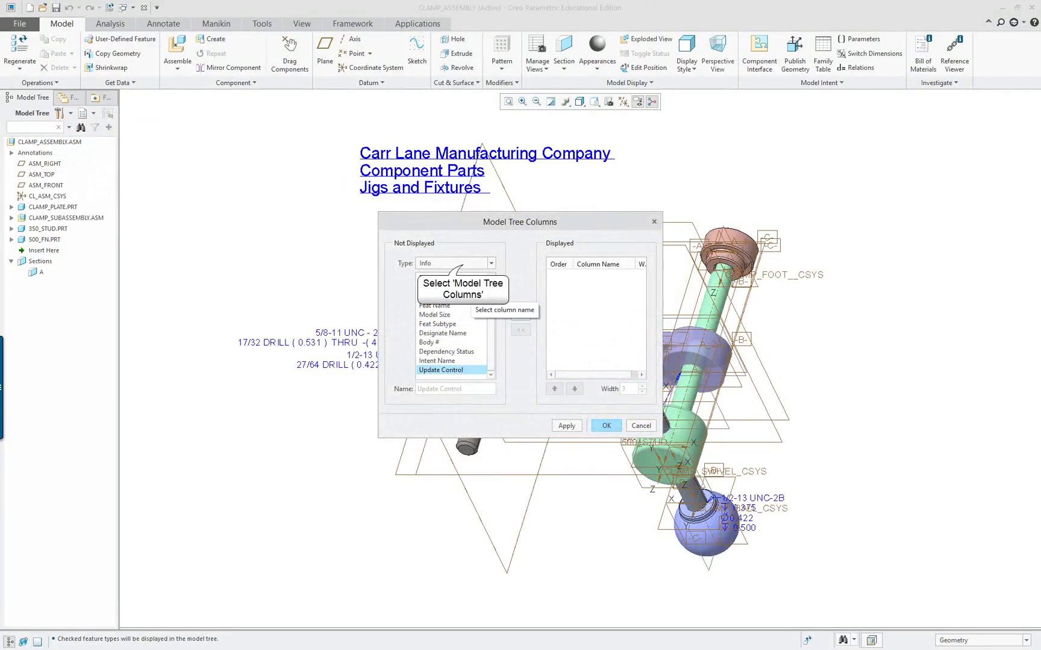
left_click(458, 263)
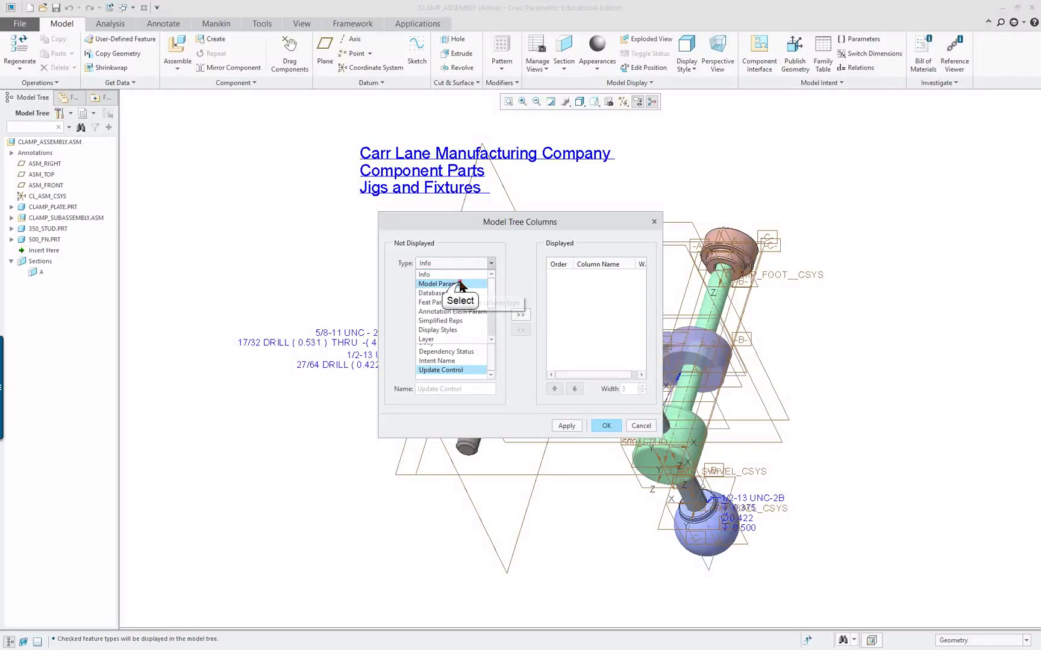
left_click(460, 284)
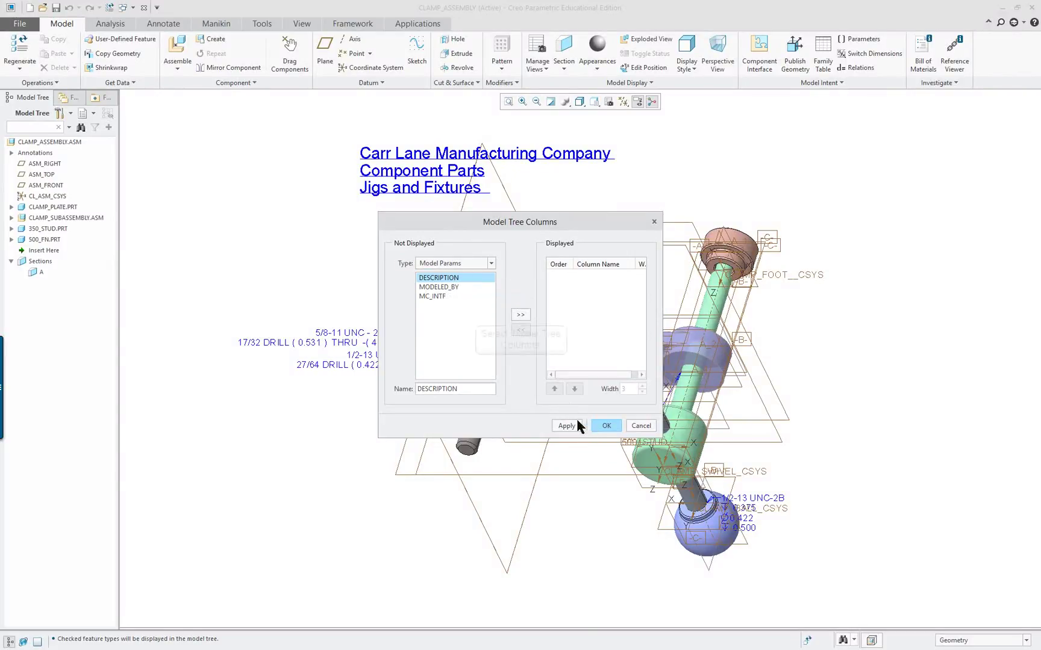
left_click(521, 316)
left_click(521, 316)
Add DSC and PRTNO to the displayed model tree columns by entering their parameter names
left_click_drag(449, 390, 406, 389)
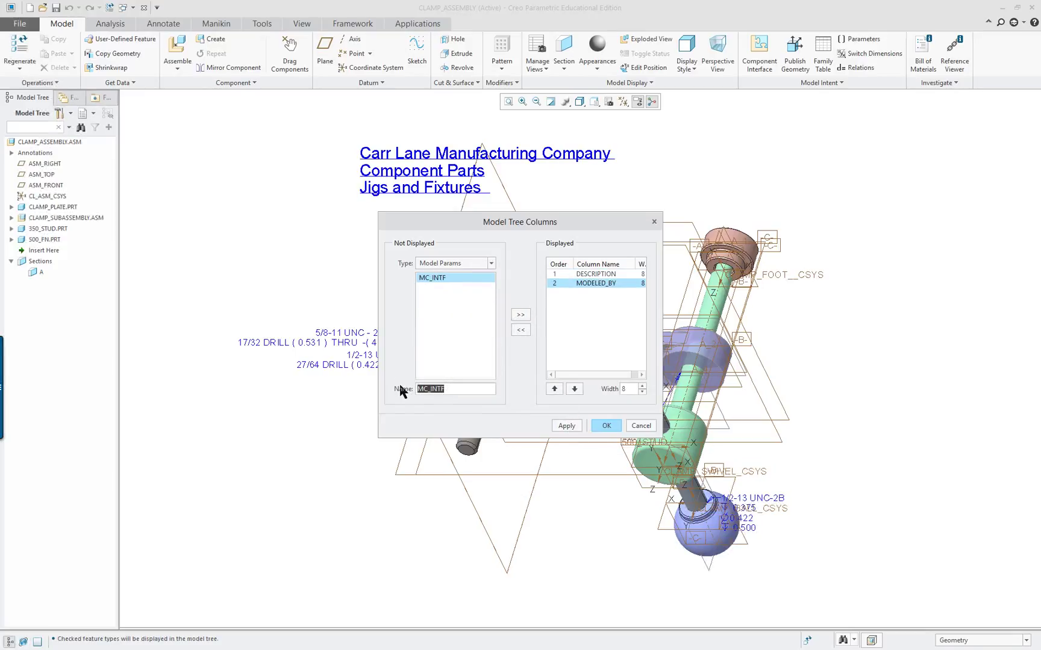
type("DSC")
left_click(521, 315)
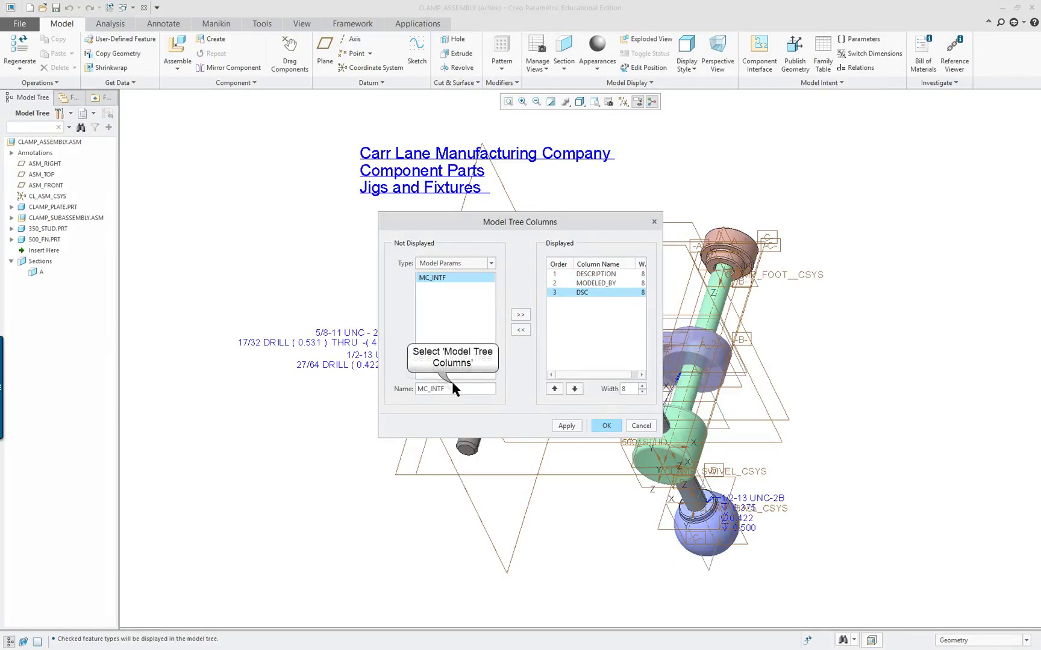
double_click(417, 389)
type("PRTNO")
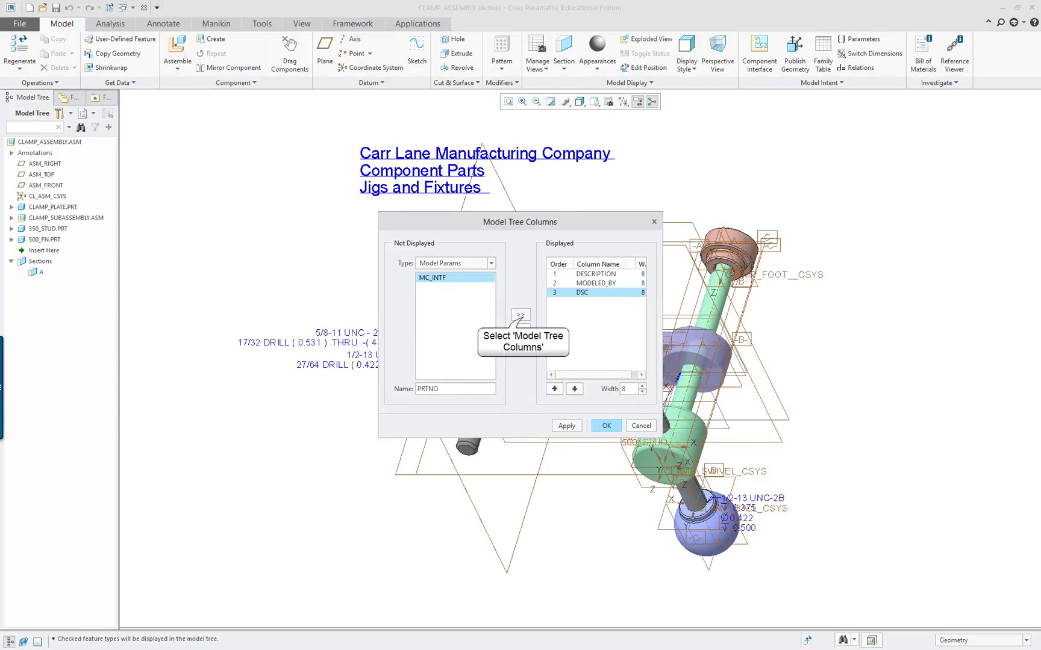
key("Return")
Add a PTC_MATERIAL_NAME column and apply all the chosen columns to the model tree
double_click(416, 389)
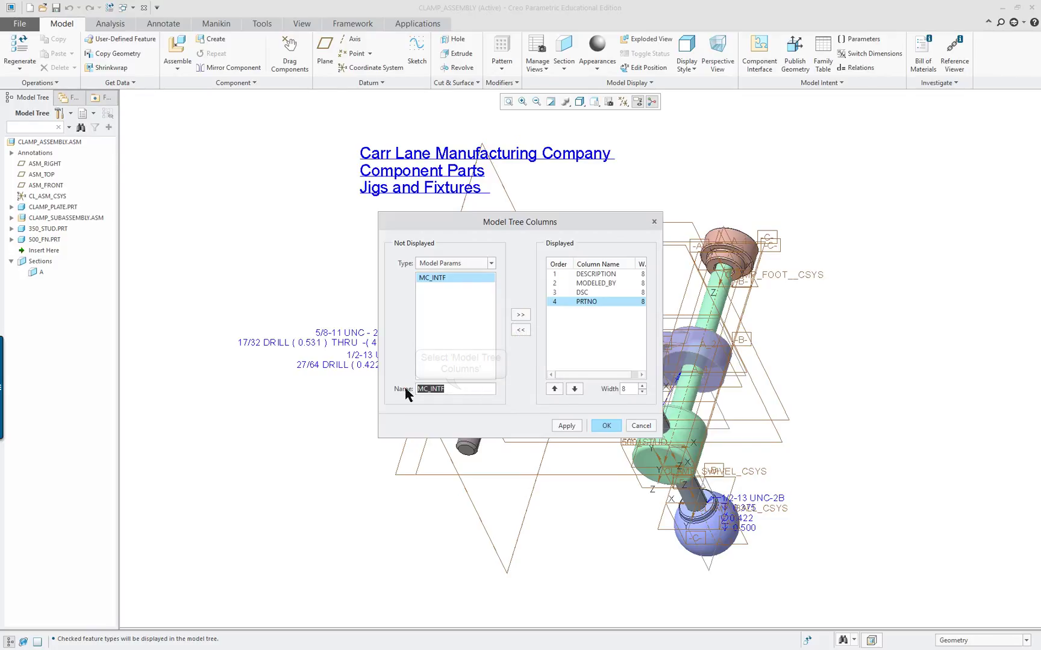
type("PT")
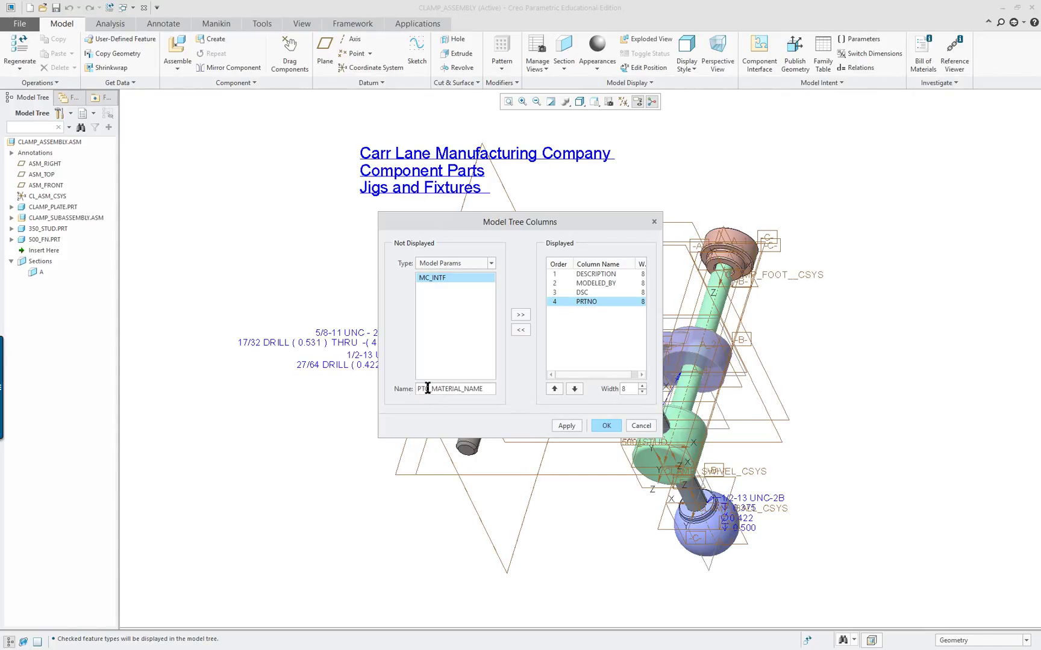
left_click(521, 316)
left_click(566, 426)
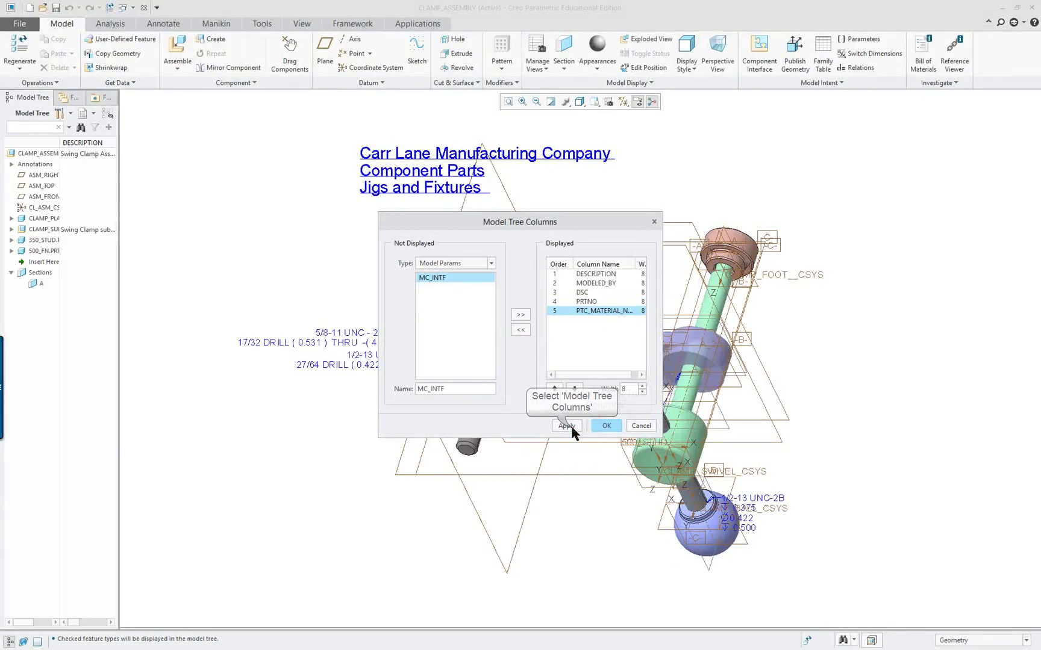
left_click(606, 426)
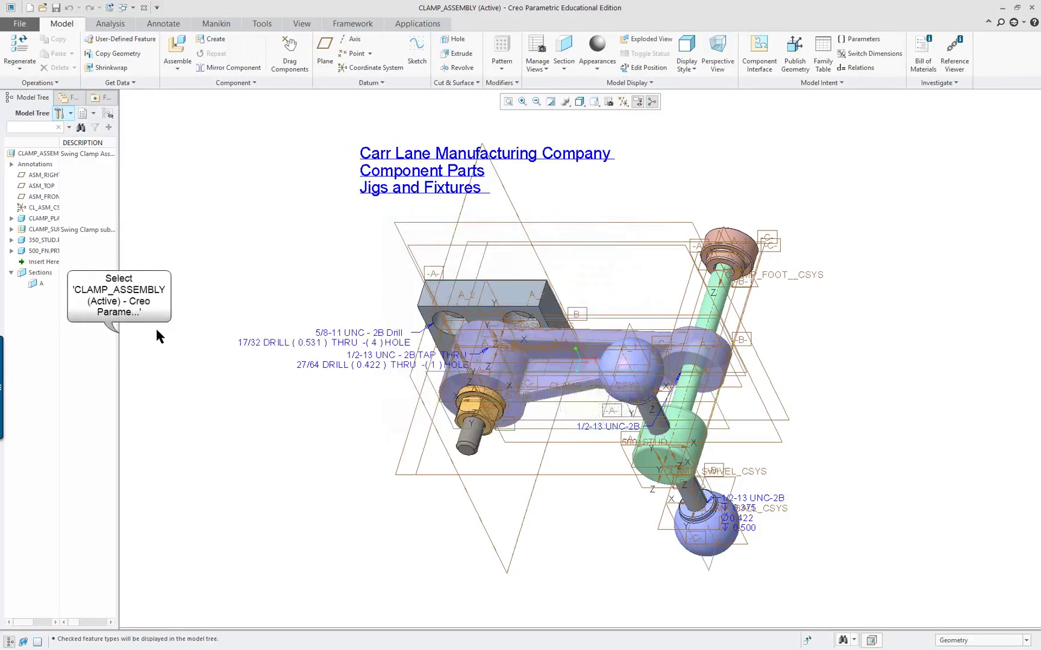
Widen the model tree and its columns so the parameter values are readable, and expand CLAMP_SUBASSEMBLY.ASM
left_click_drag(118, 331, 554, 298)
left_click_drag(59, 142, 129, 150)
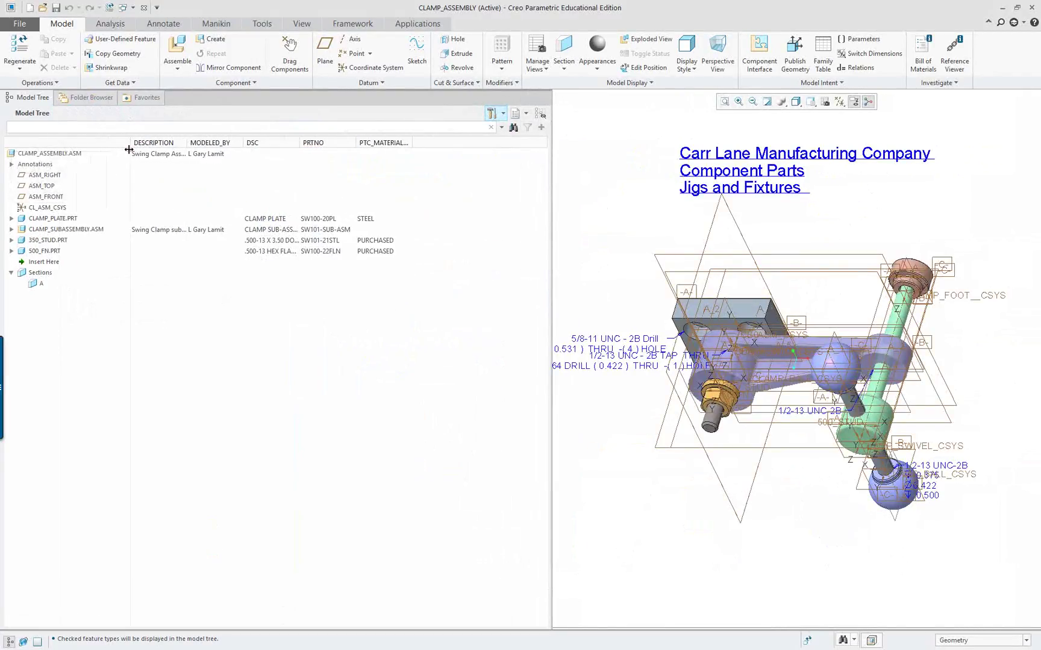
left_click(11, 230)
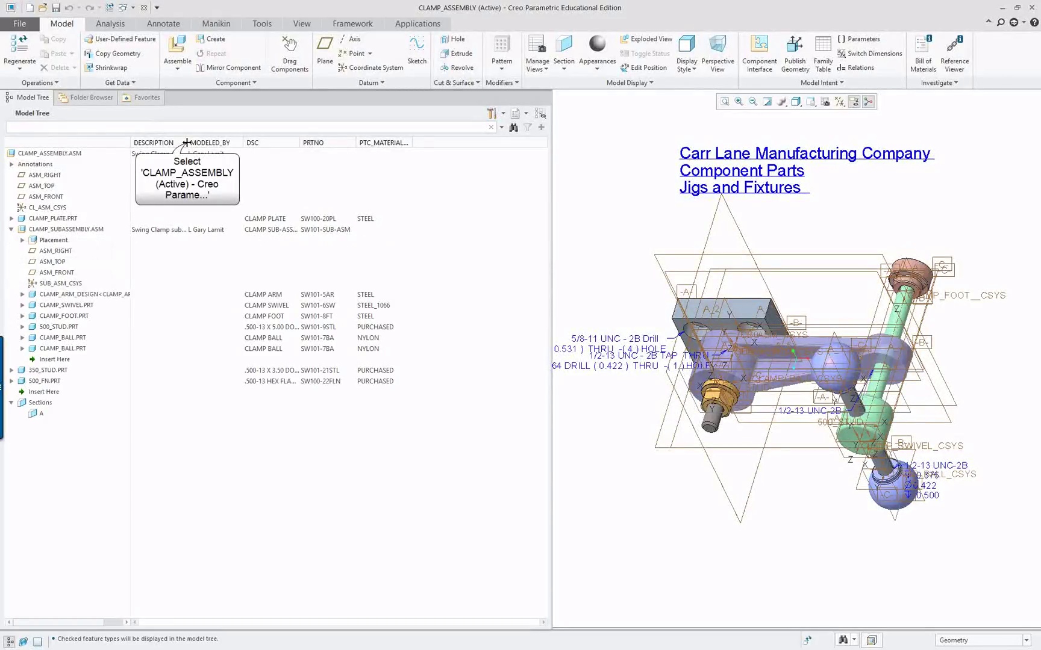
left_click_drag(186, 142, 218, 144)
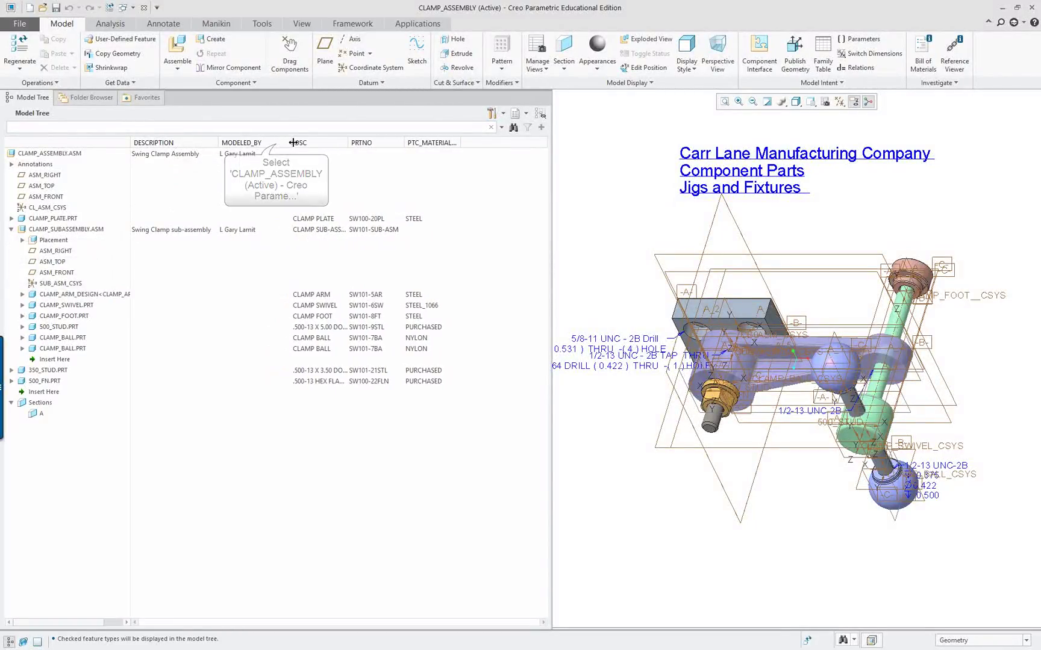
left_click_drag(294, 142, 298, 142)
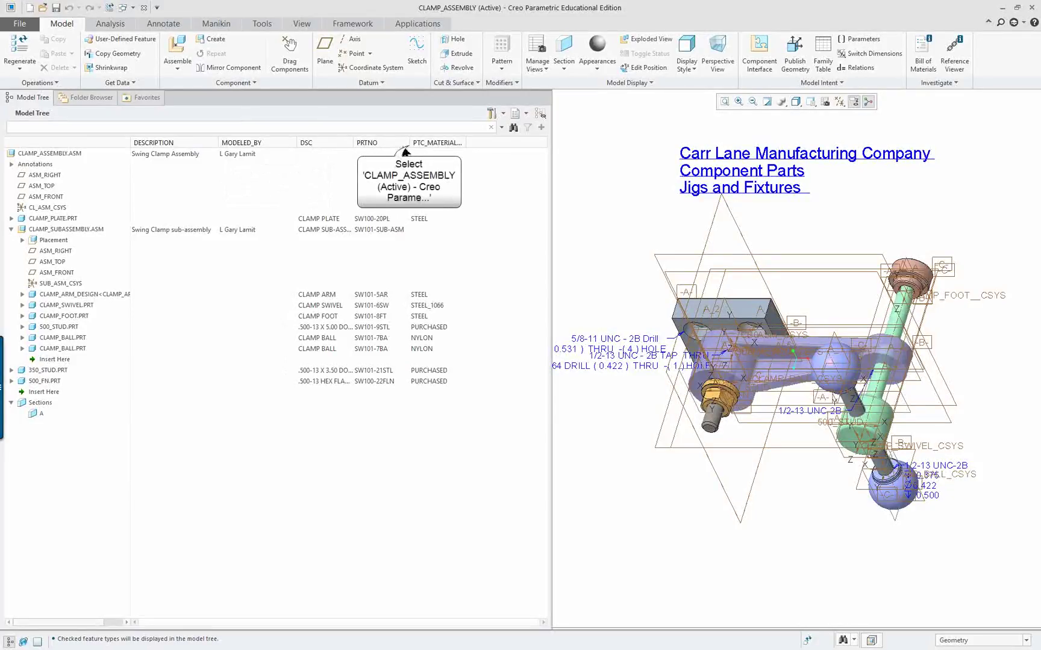
left_click_drag(411, 142, 434, 148)
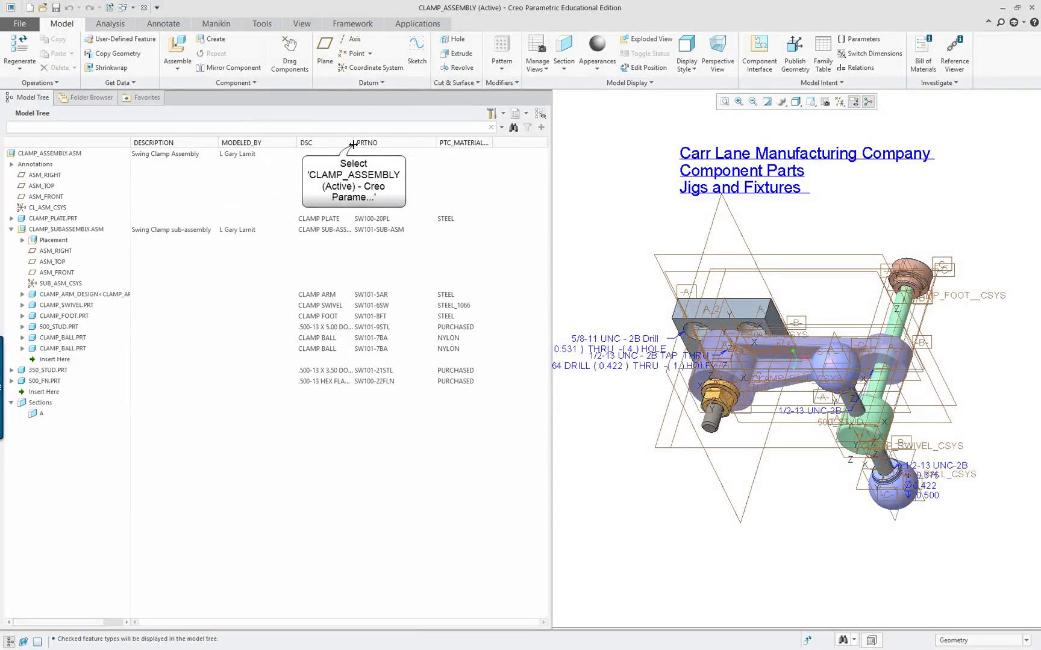
left_click_drag(352, 144, 397, 145)
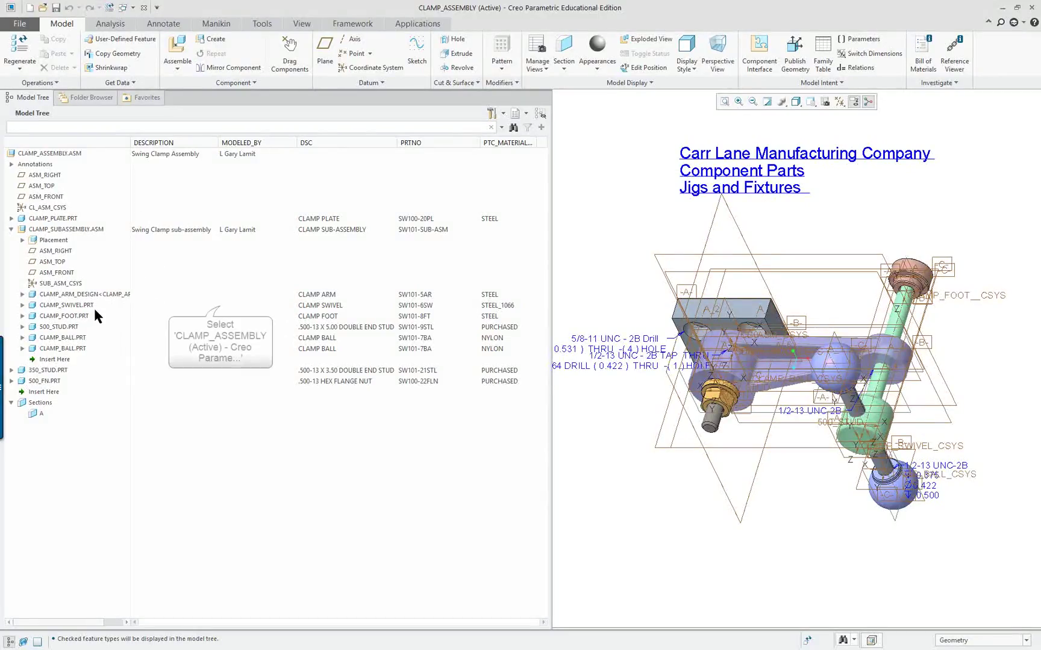
Enter a modeler's name in the MODELED_BY column for both CLAMP_SWIVEL.PRT and CLAMP_FOOT.PRT
left_click(224, 305)
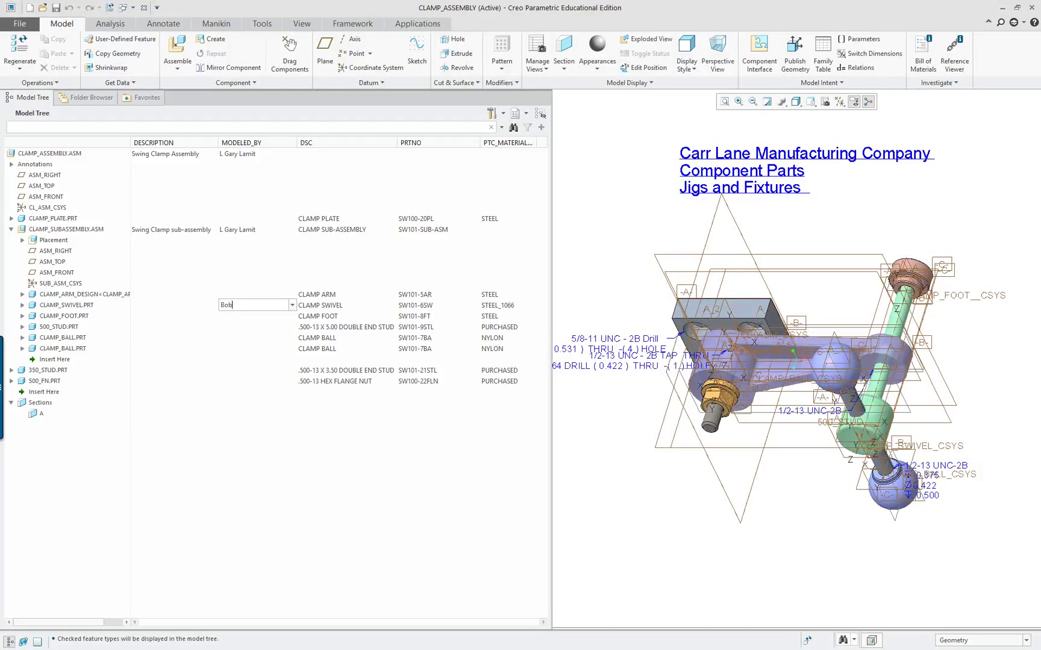
left_click(220, 339)
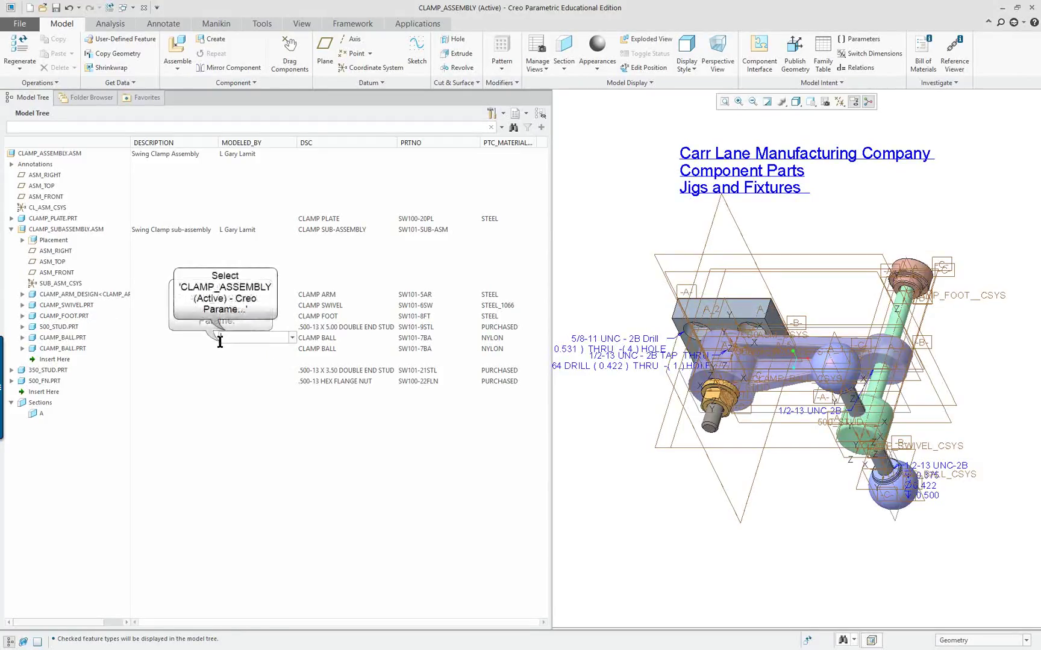
left_click(224, 326)
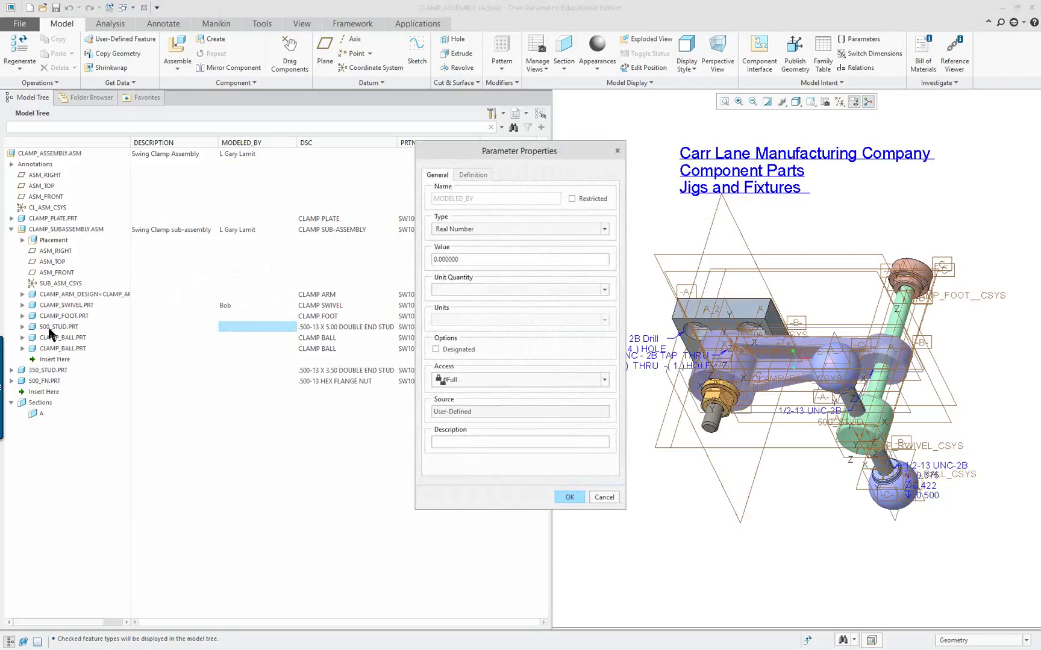
left_click(603, 498)
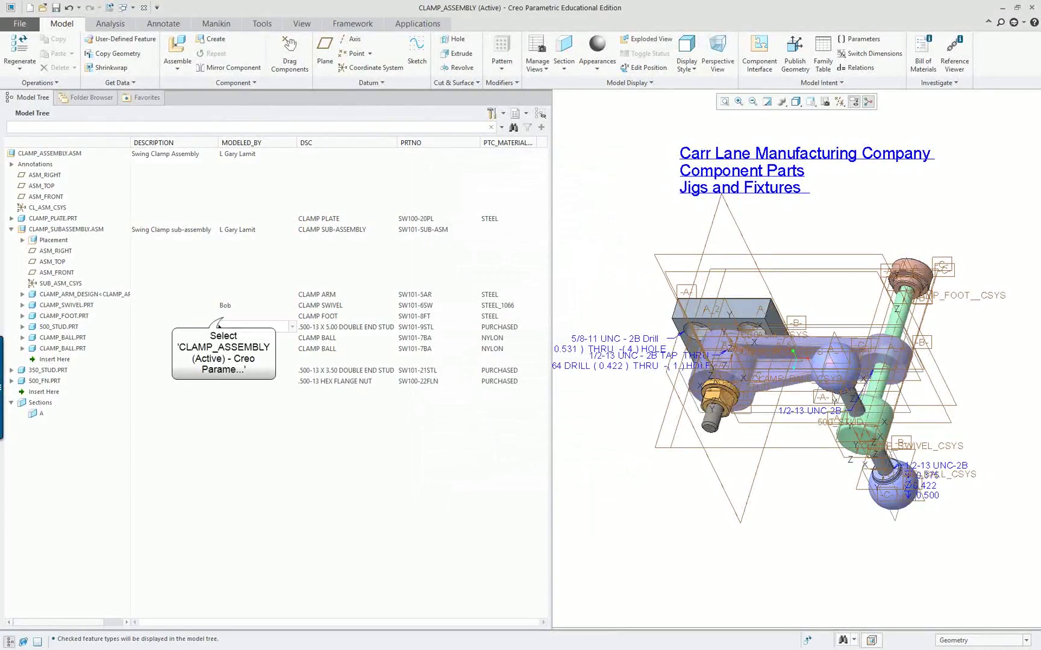
left_click(223, 315)
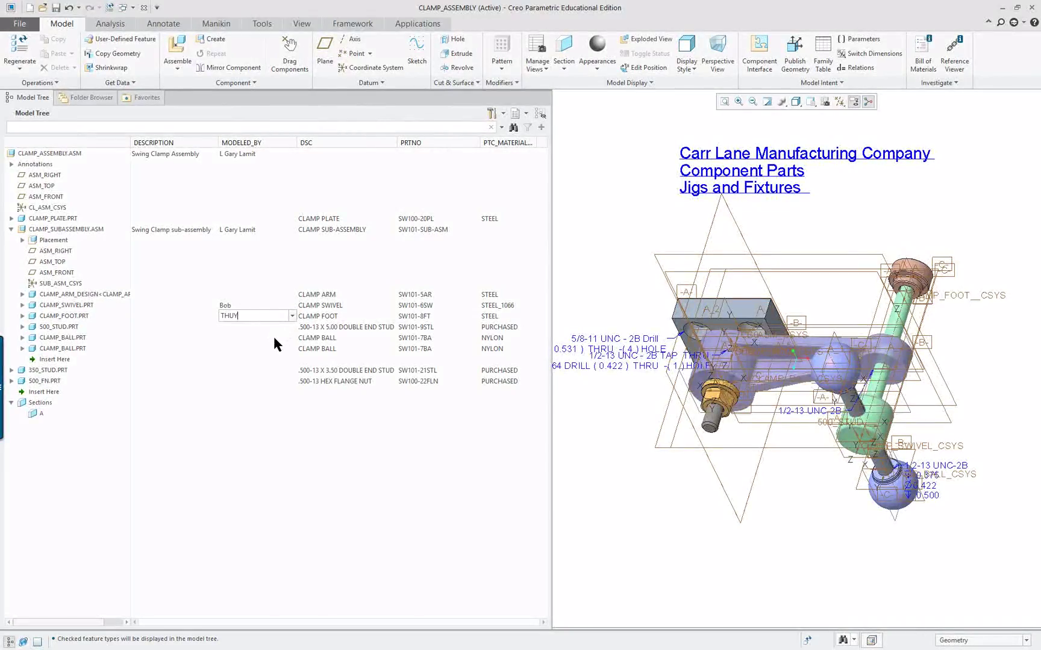
key("Return")
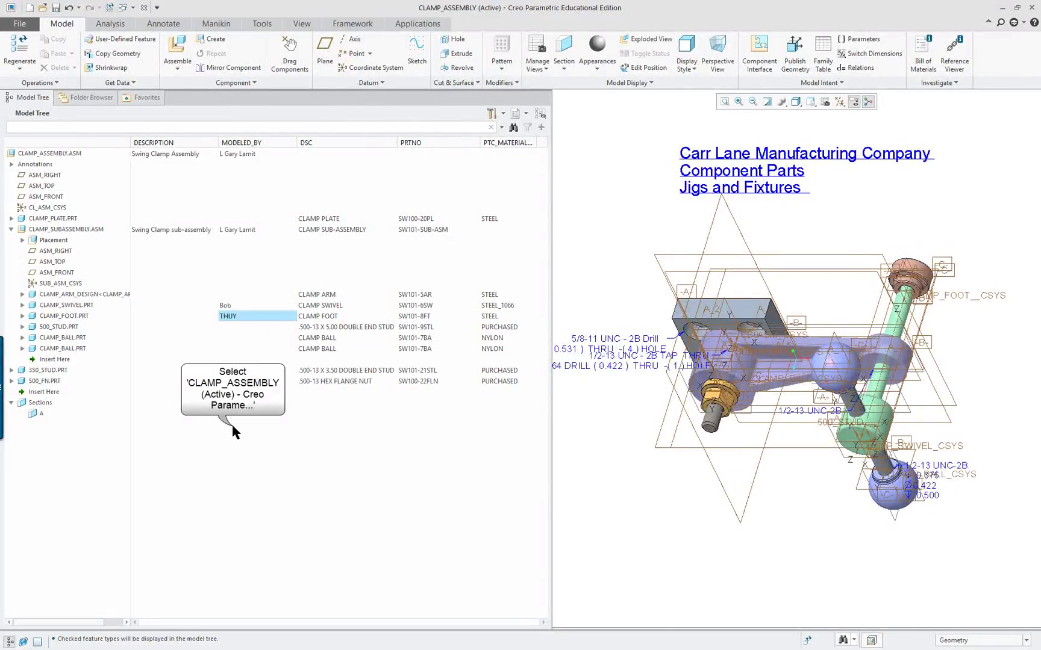
Widen the model tree's component name column and open the DSC value of CLAMP_PLATE.PRT and the lower CLAMP_BALL.PRT's material for editing
left_click(231, 315)
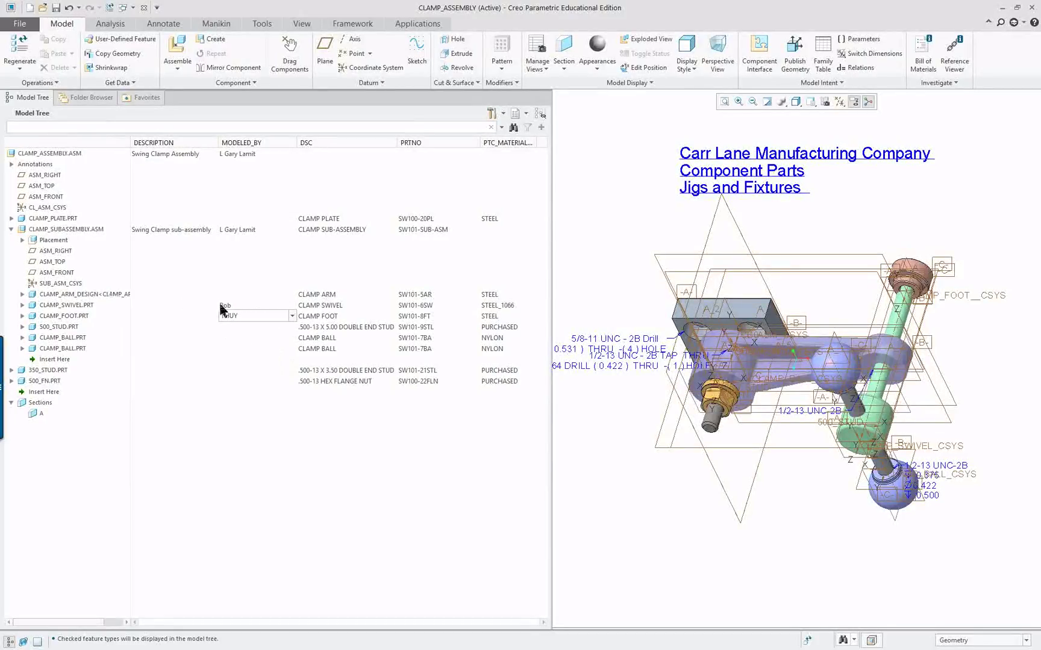
left_click_drag(130, 310, 146, 309)
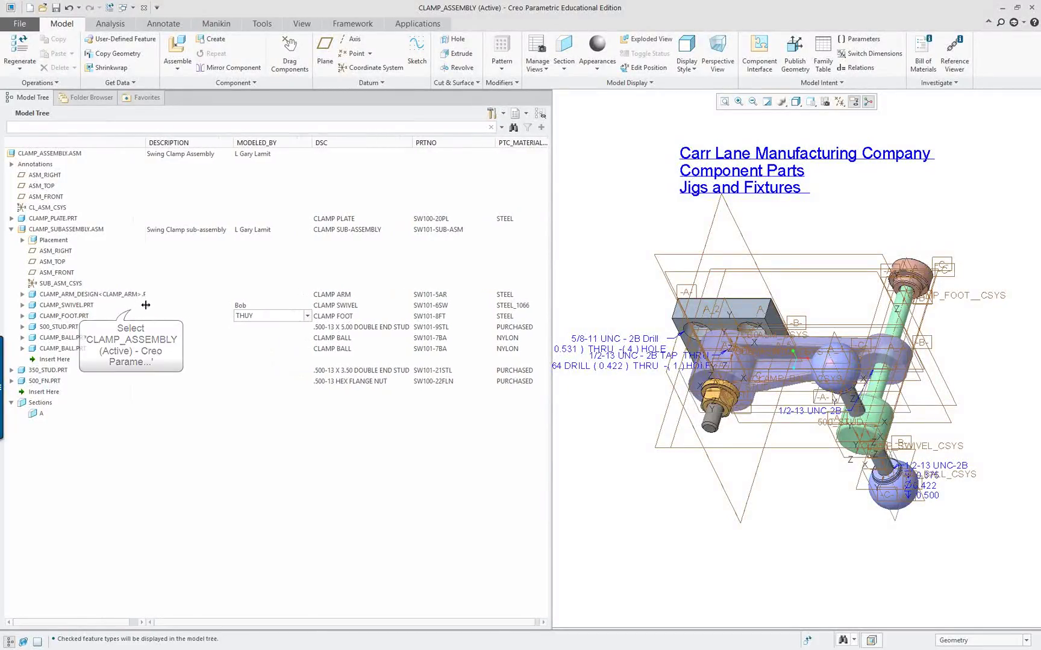
left_click(328, 218)
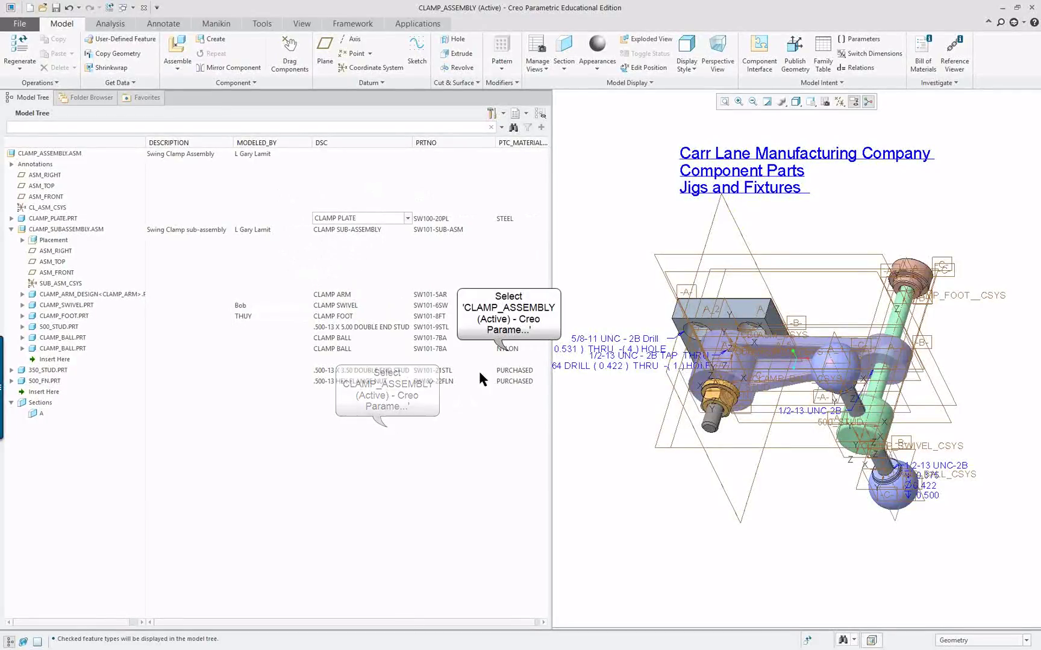
left_click(509, 348)
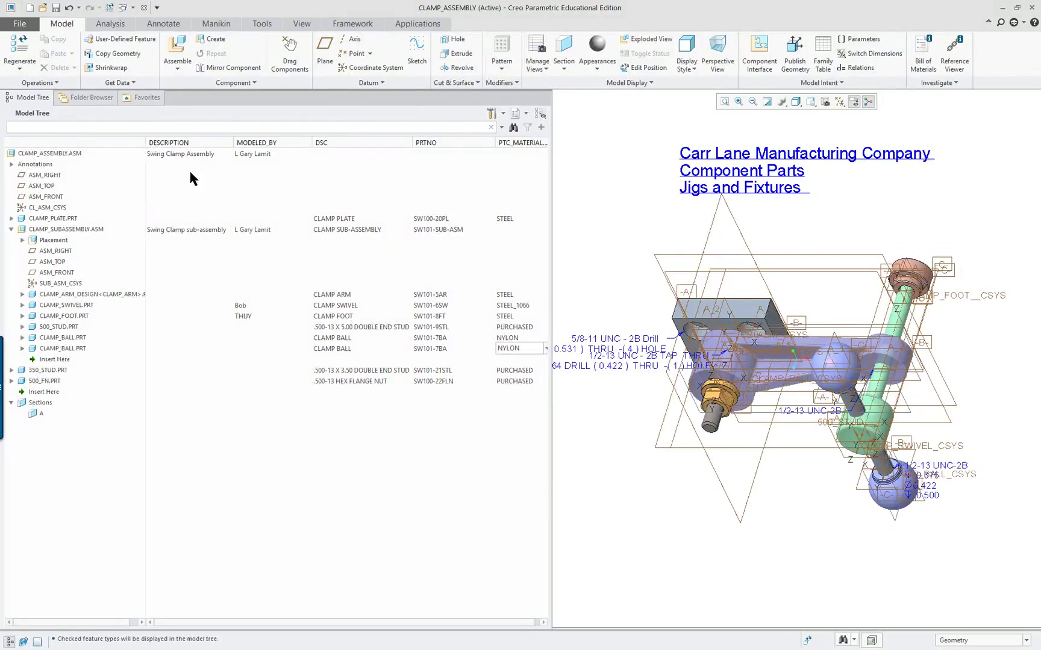
Close the clamp assembly and restore the smaller window beside the PDF instructions, showing the PRTNO and DSC column page
left_click(144, 8)
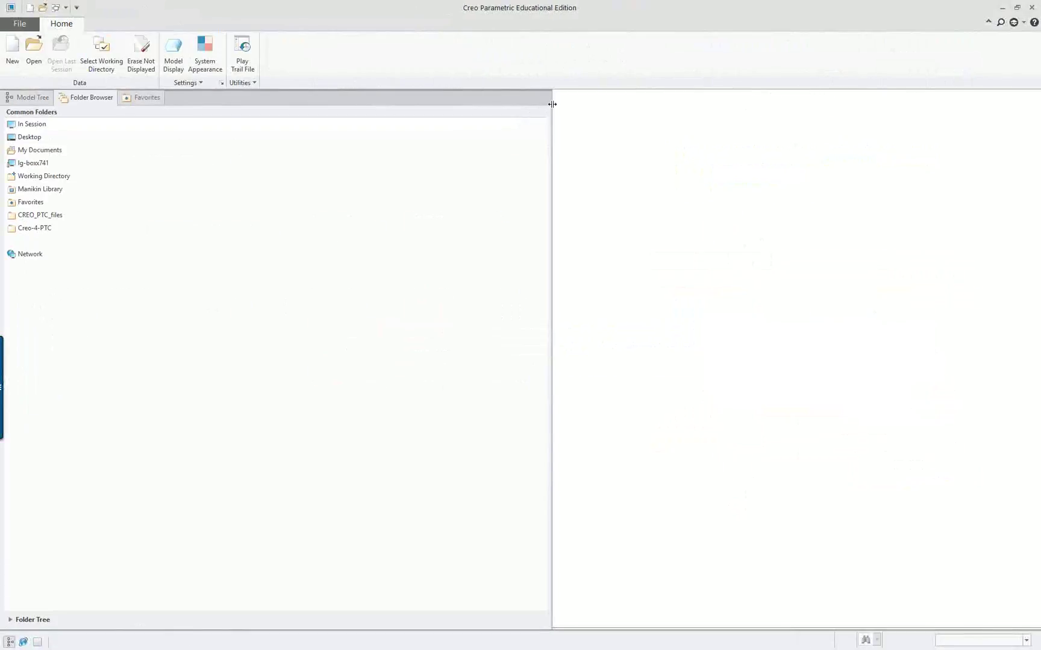
left_click(1017, 7)
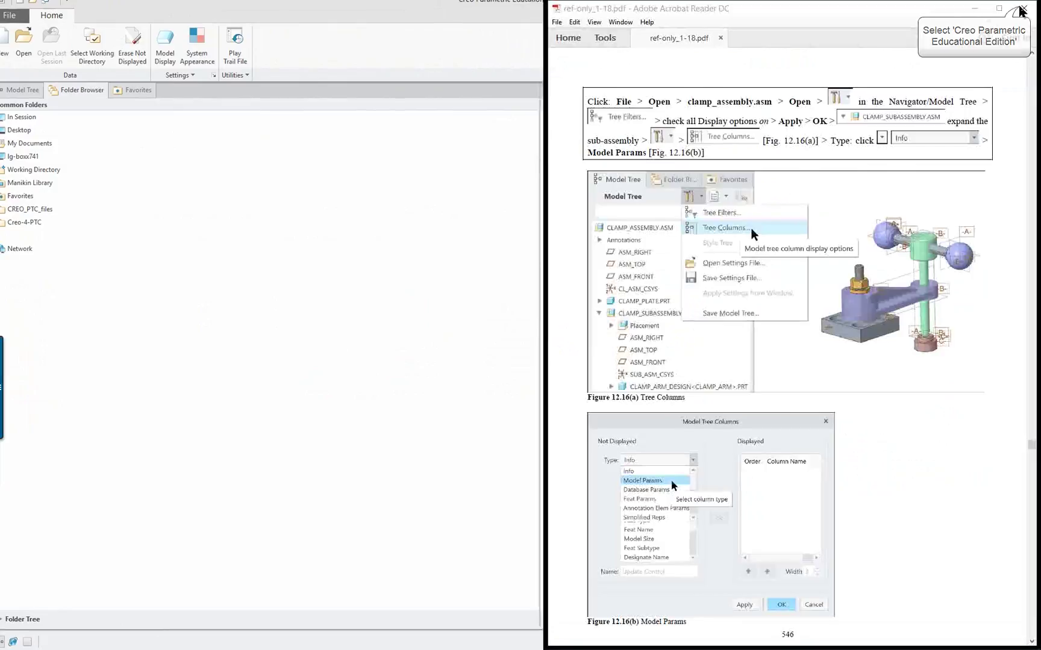
scroll(914, 307, "down", 5)
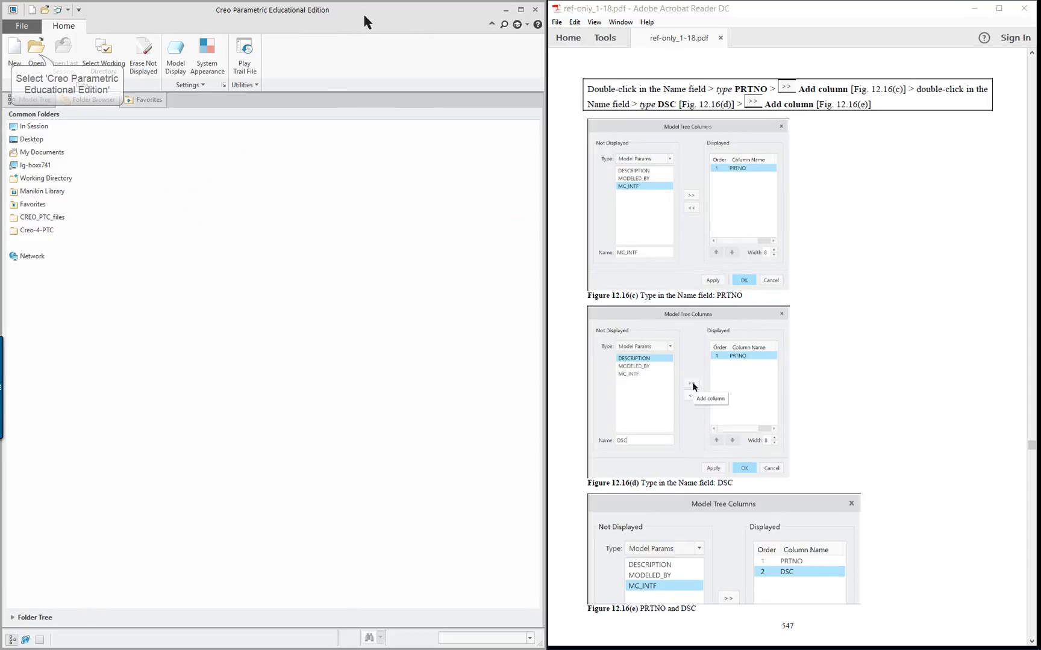
Open the format file asm_format_e.frm, filtering the file list by the Format type
left_click(36, 51)
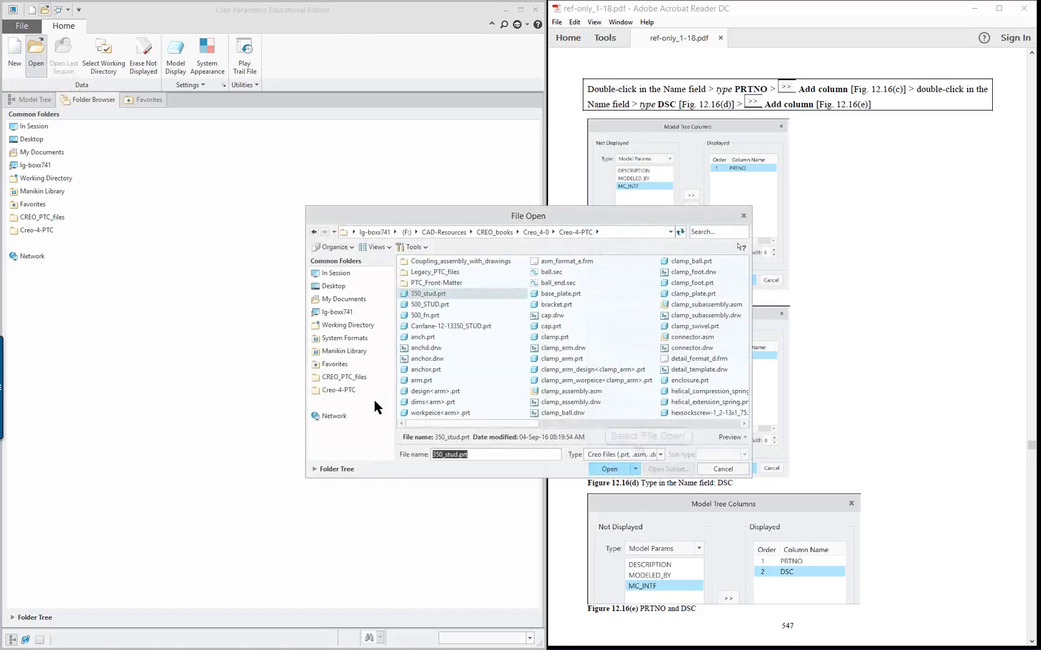
left_click(651, 456)
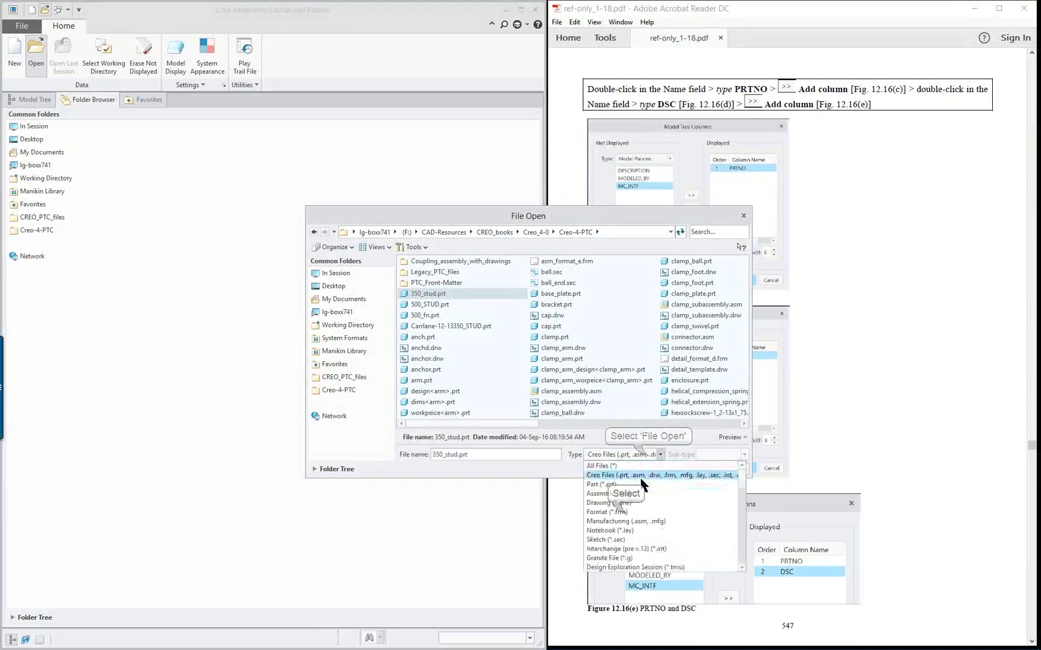
left_click(629, 511)
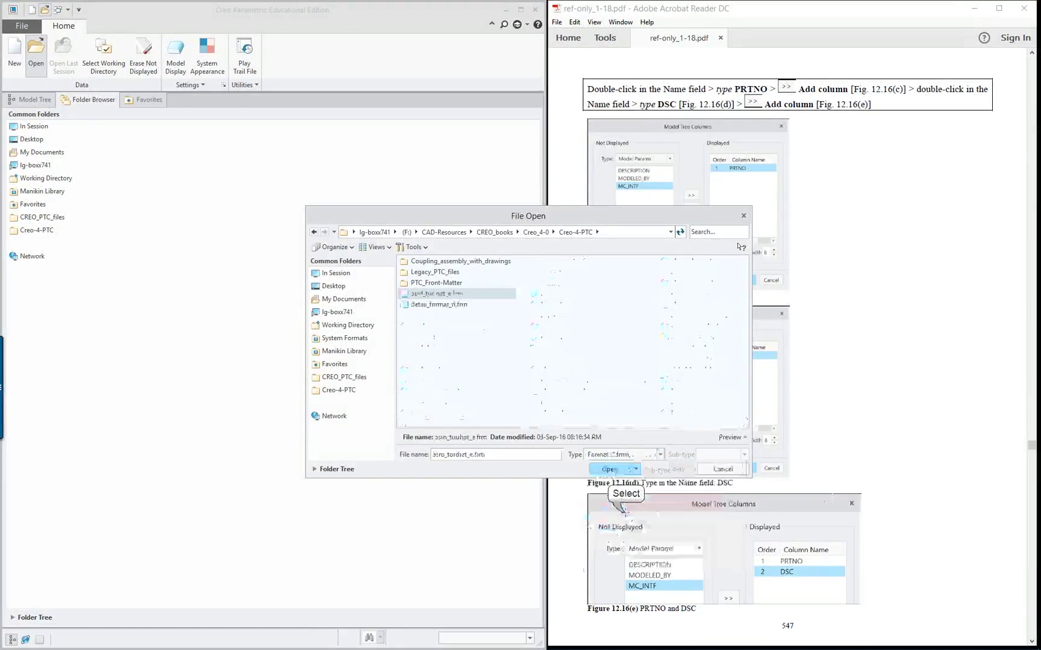
double_click(446, 294)
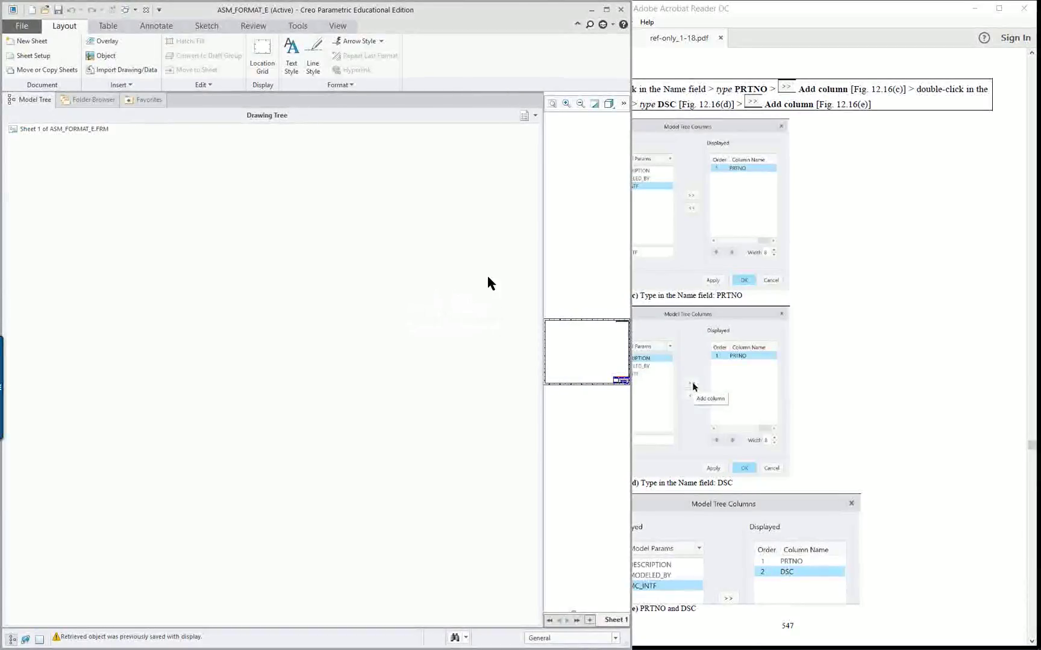
Hide the drawing tree and show the E-size format full screen to inspect its title block and parts list table
left_click(9, 641)
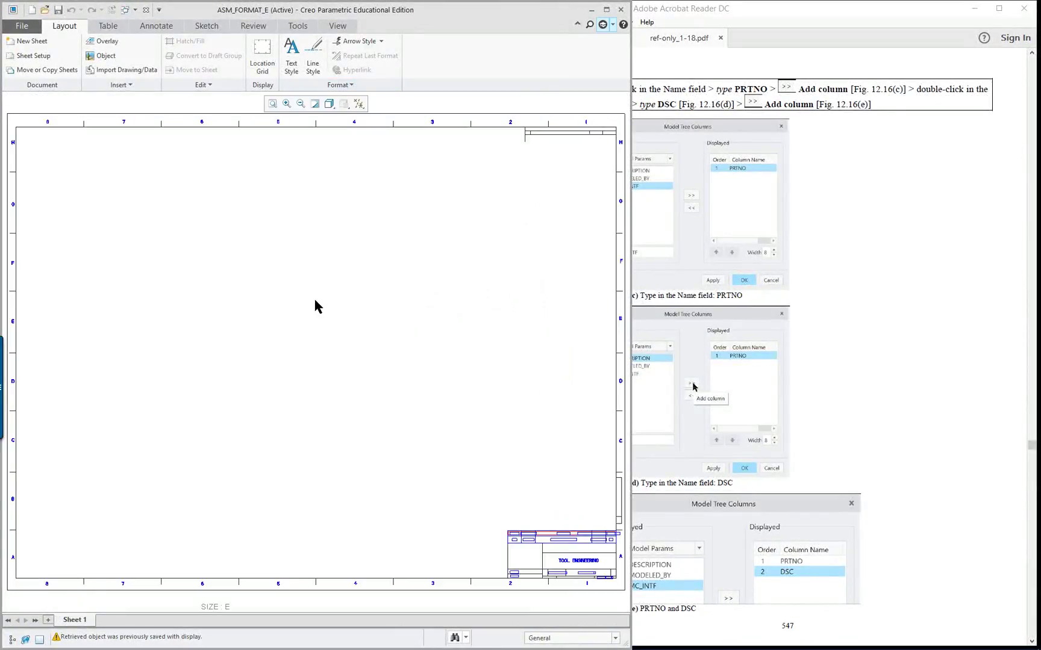
key("F11")
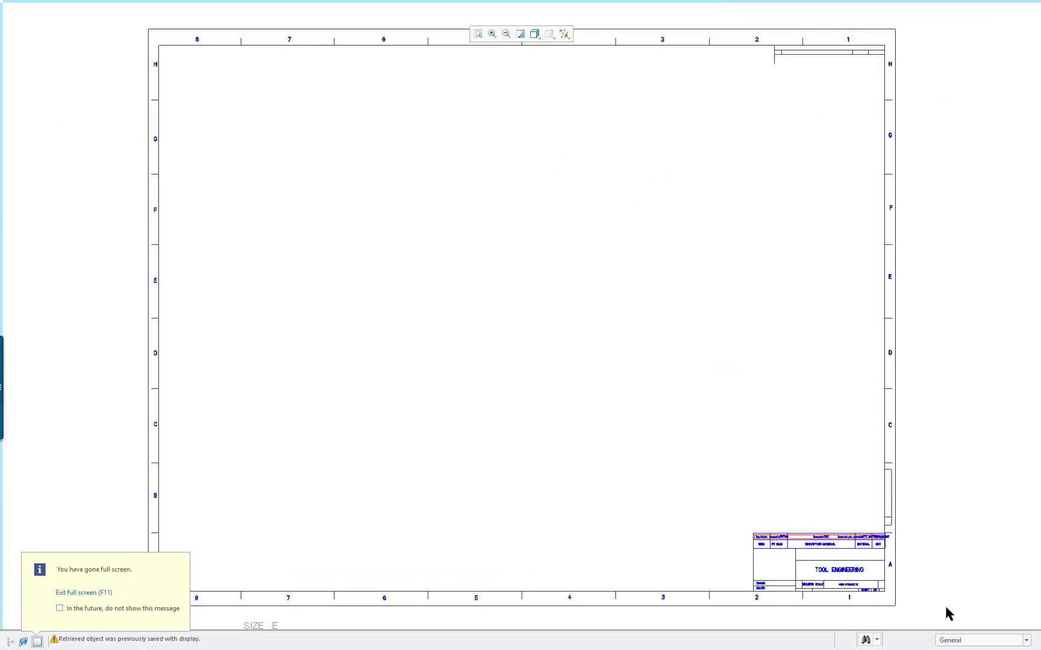
scroll(943, 611, "up", 4)
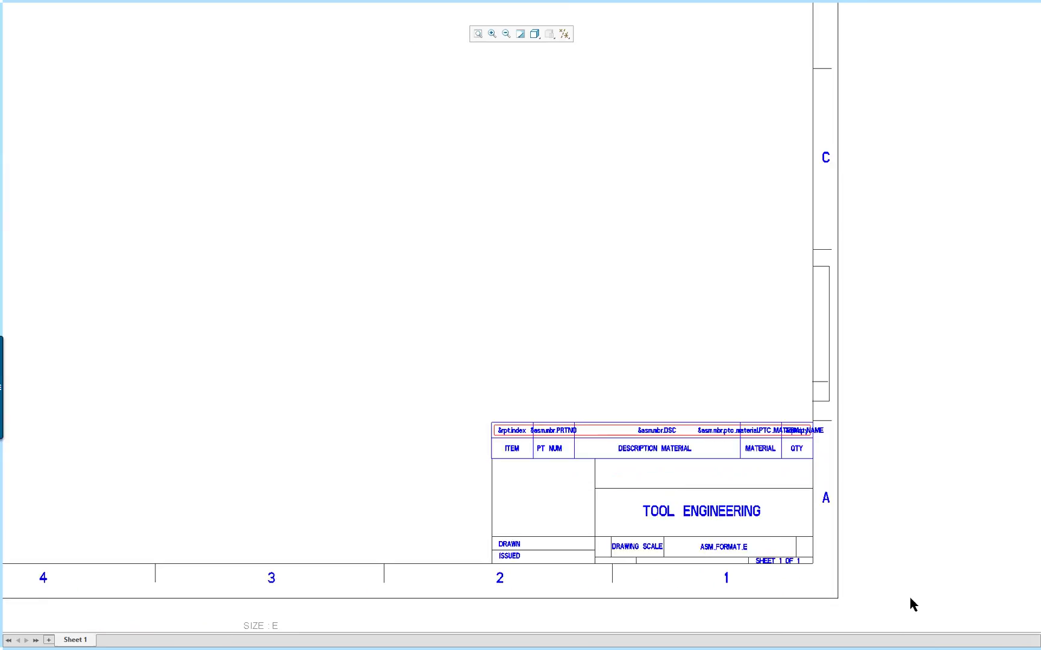
scroll(908, 595, "down", 3)
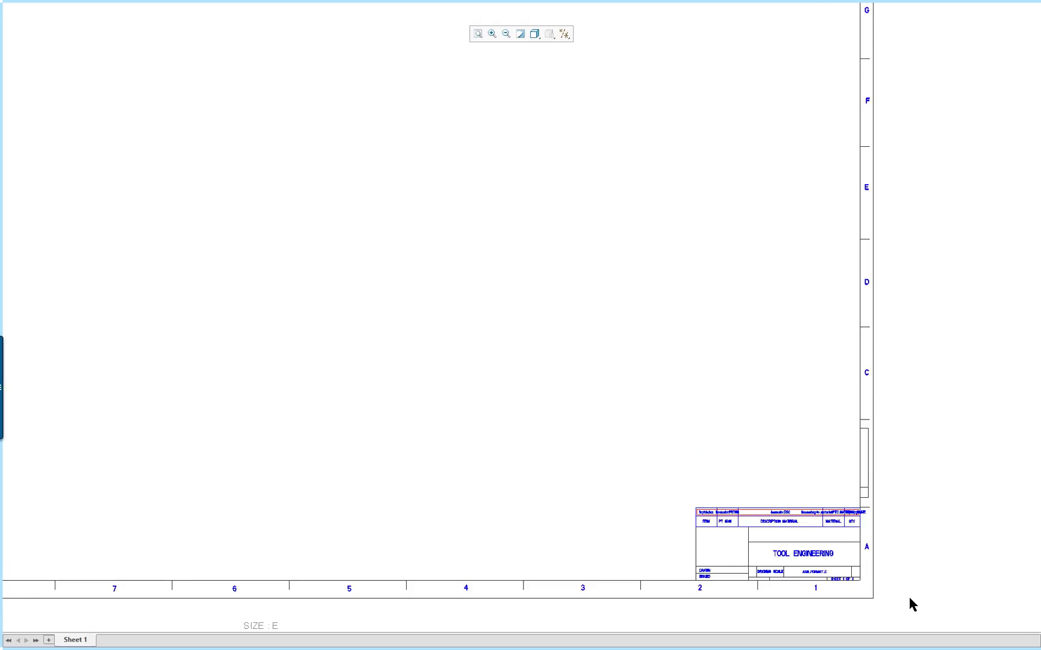
scroll(910, 598, "down", 1)
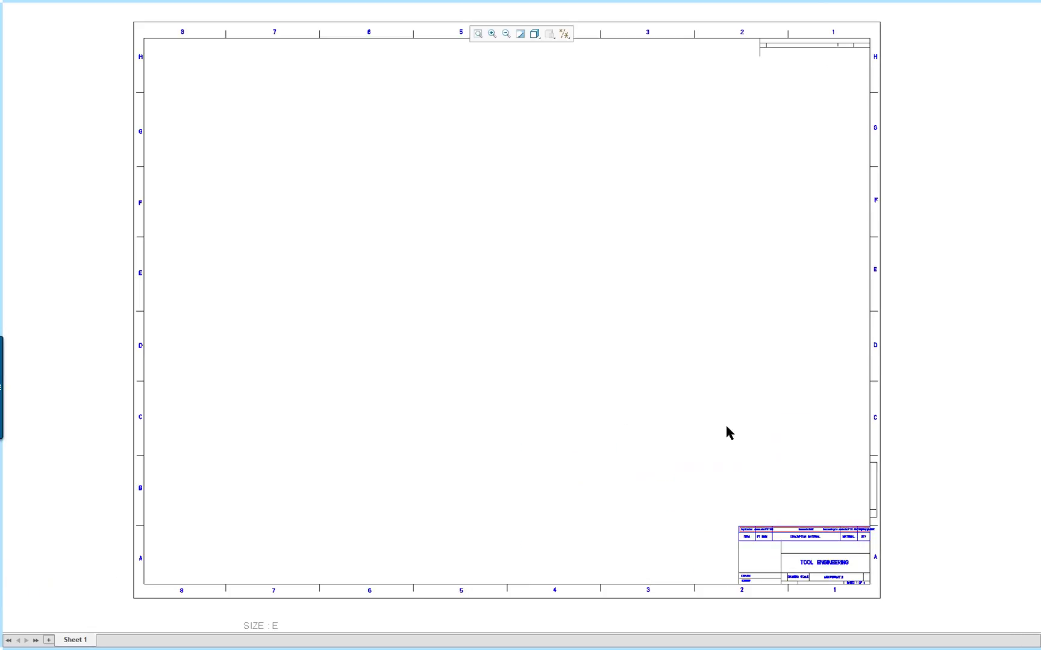